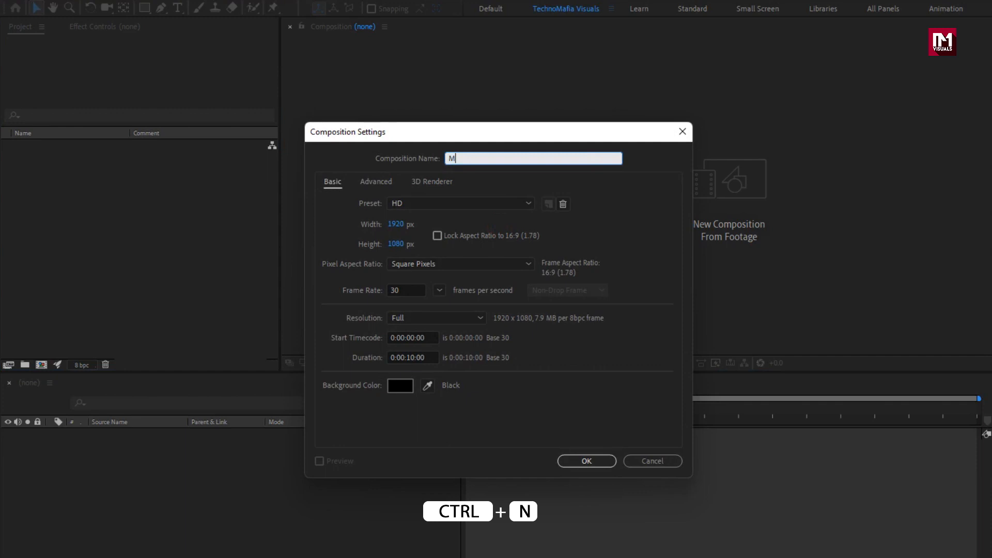
# Step: Name the new composition Main_Title, set its duration to 0:00:05:00 and create it
pyautogui.write('_Ti')
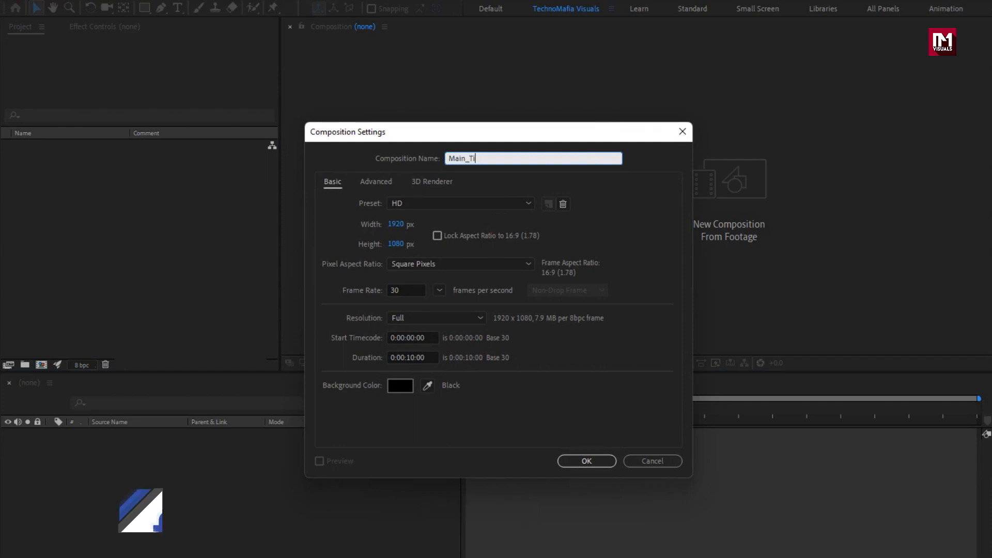
pyautogui.write('tle')
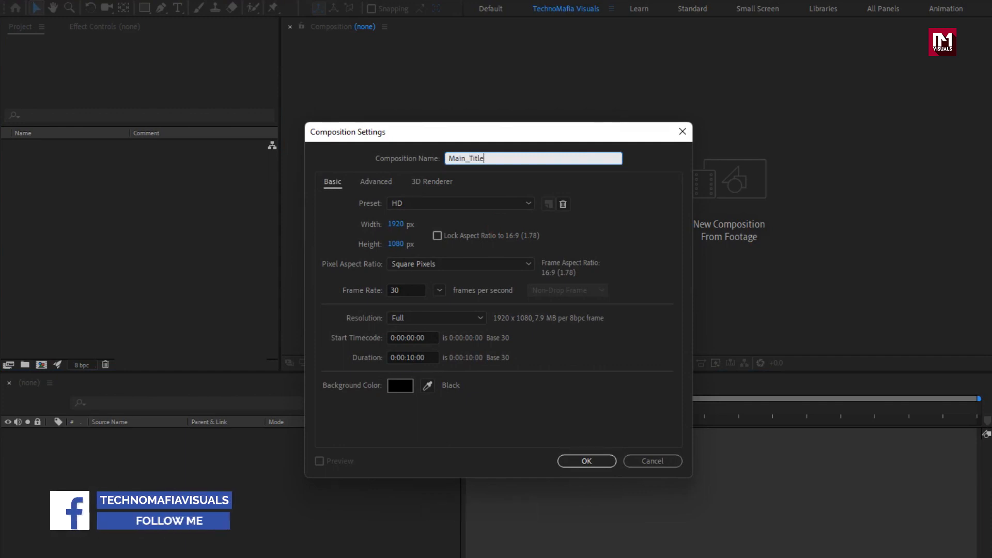
pyautogui.doubleClick(415, 357)
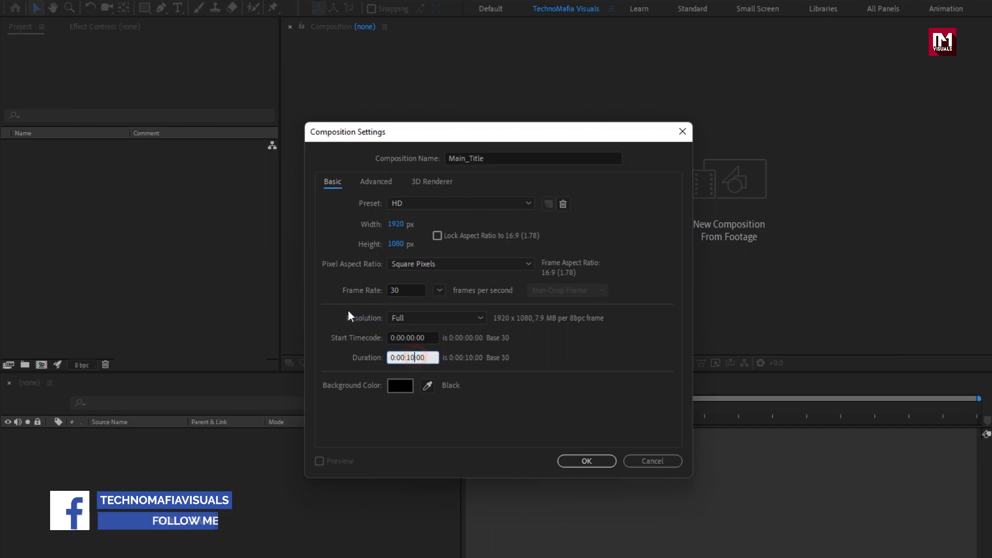
pyautogui.write('05')
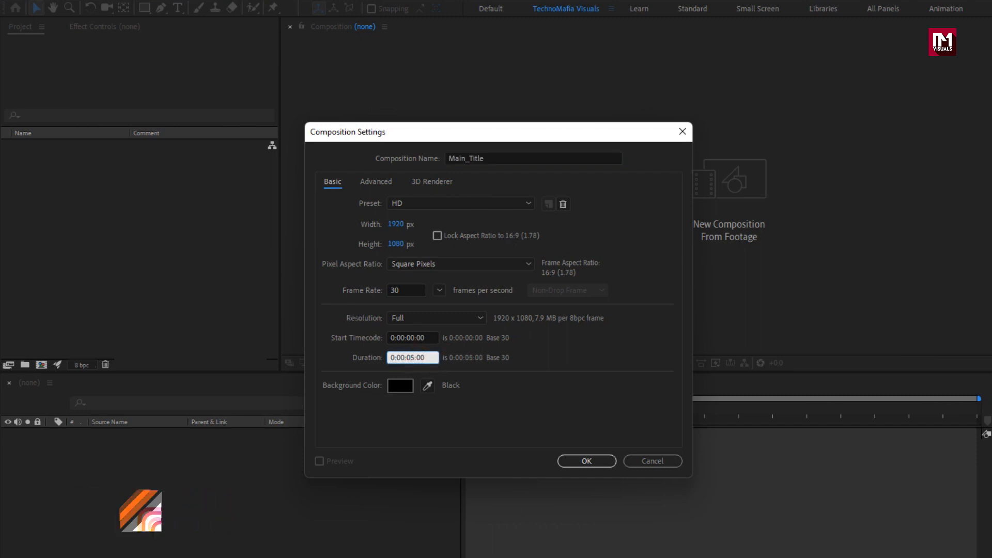
pyautogui.click(570, 456)
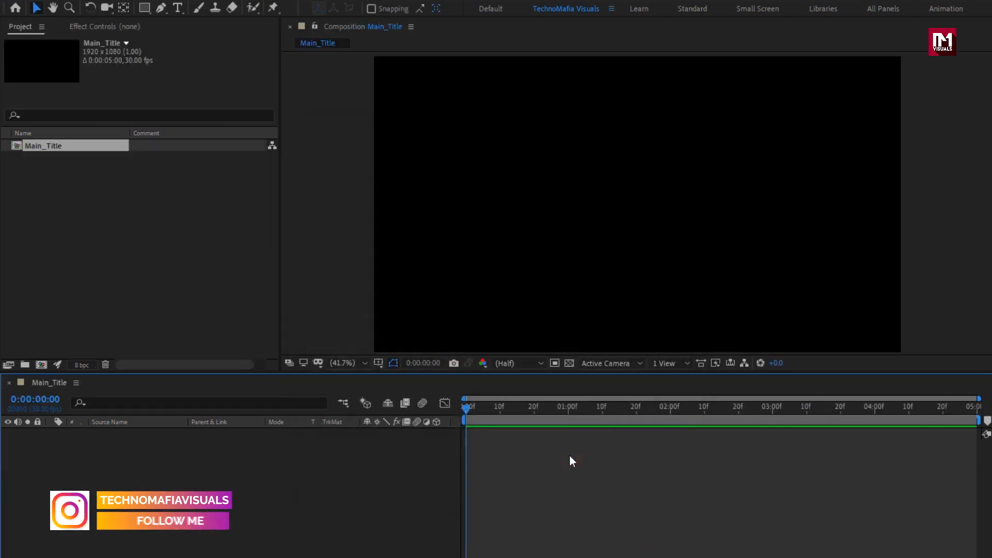
# Step: Add a text layer near the middle of the composition containing the title's first name in capitals
pyautogui.click(178, 7)
pyautogui.click(596, 207)
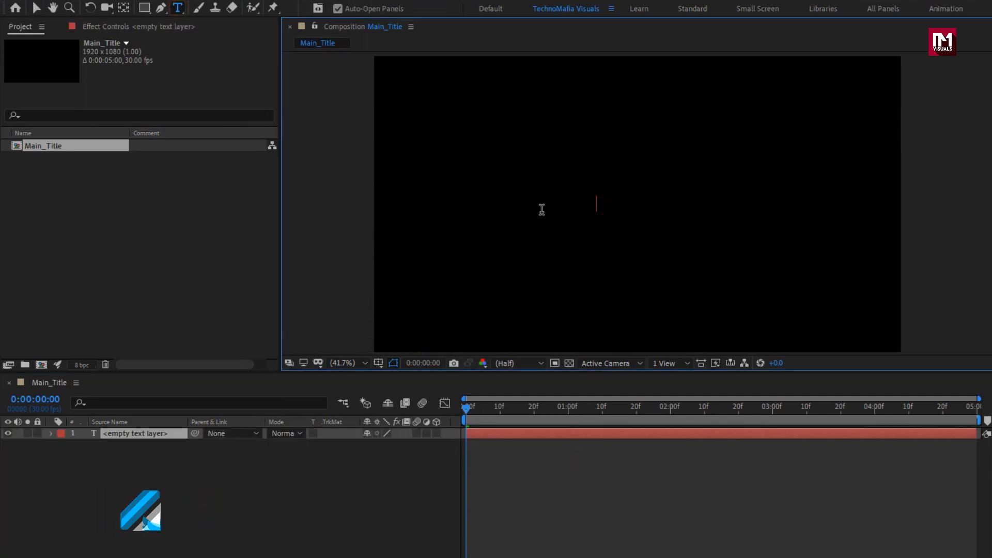
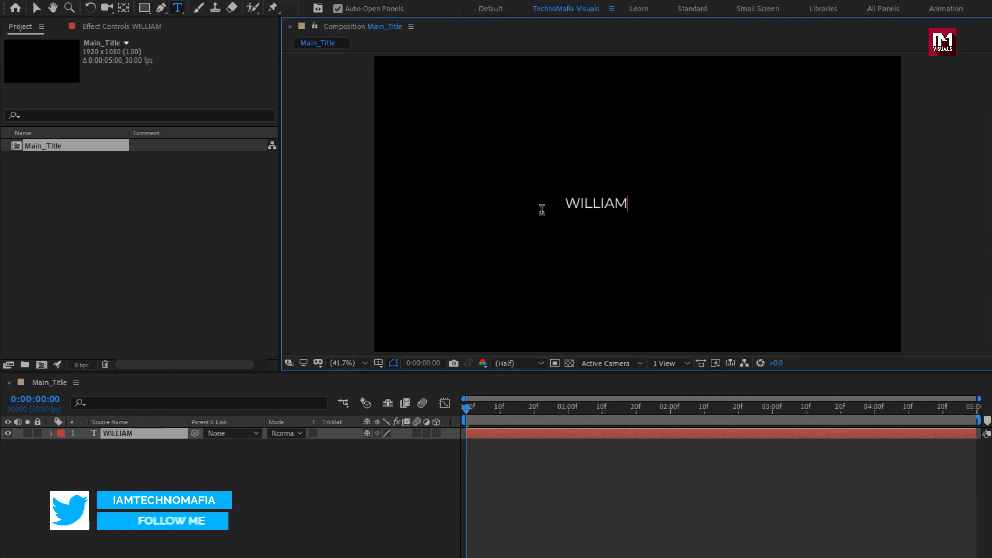
pyautogui.hotkey('ctrl', 'Return')
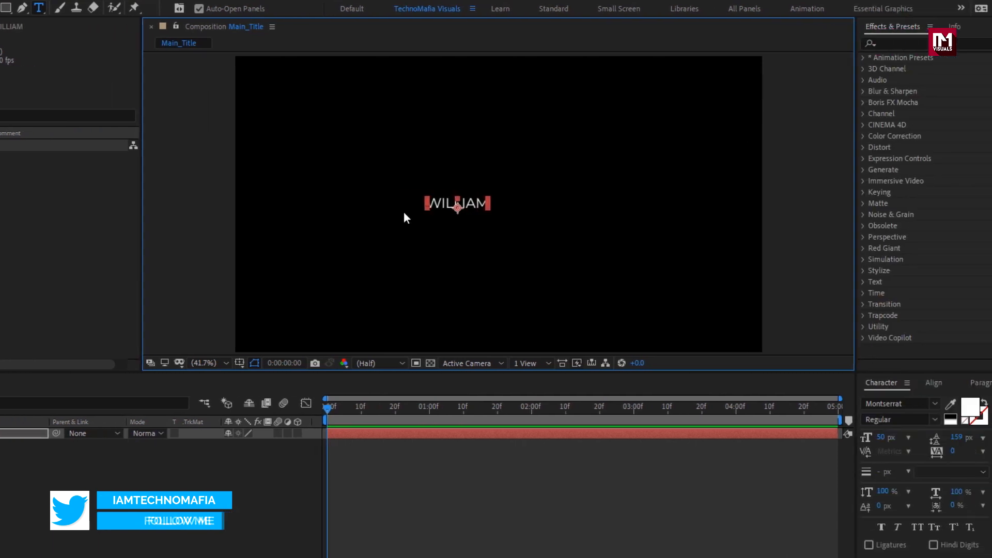
# Step: Set the title text's font to Objective Black and its size to 103 px
pyautogui.click(857, 404)
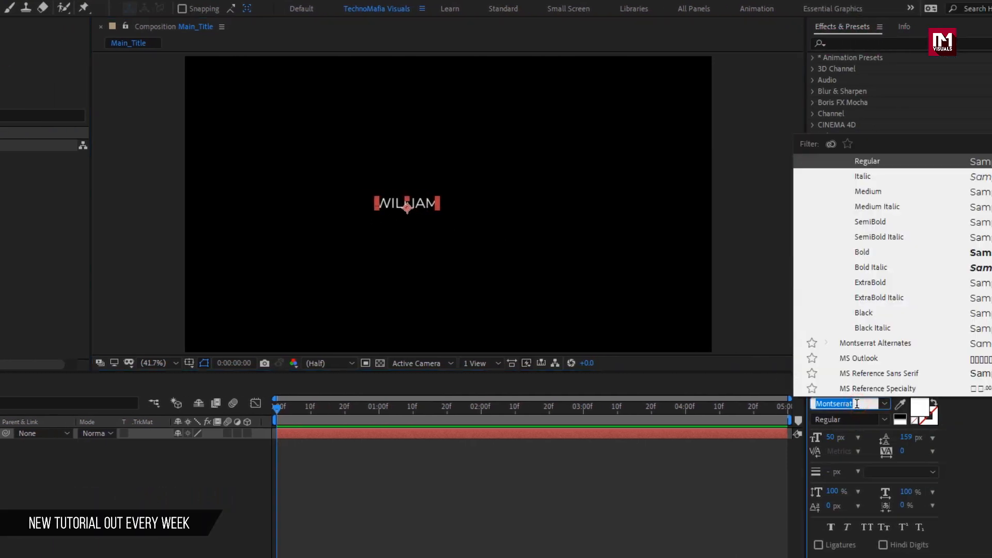
pyautogui.write('obj')
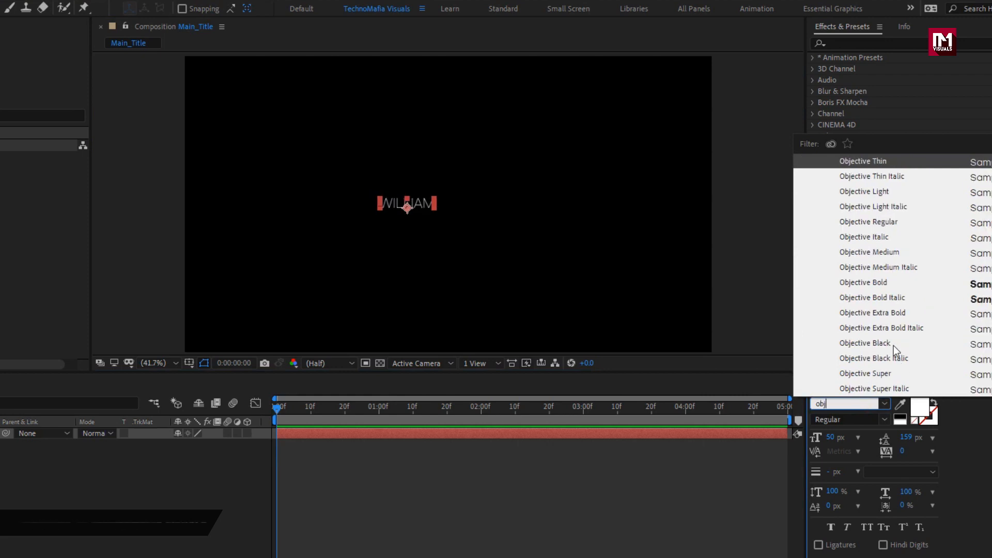
pyautogui.click(894, 345)
pyautogui.moveTo(858, 440)
pyautogui.mouseDown()
pyautogui.moveTo(836, 443)
pyautogui.moveTo(844, 443)
pyautogui.mouseUp()
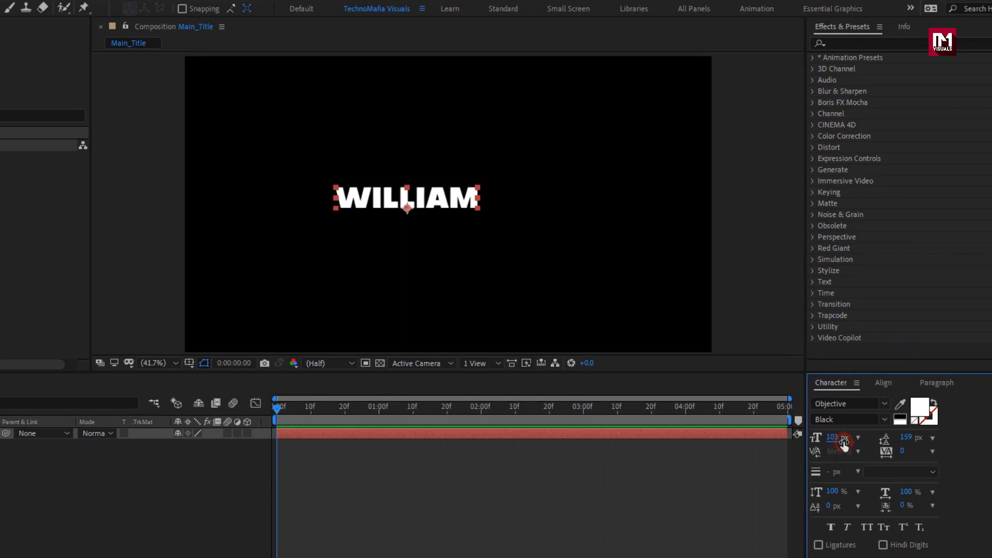
# Step: Center the title text layer horizontally and vertically in the composition
pyautogui.click(928, 382)
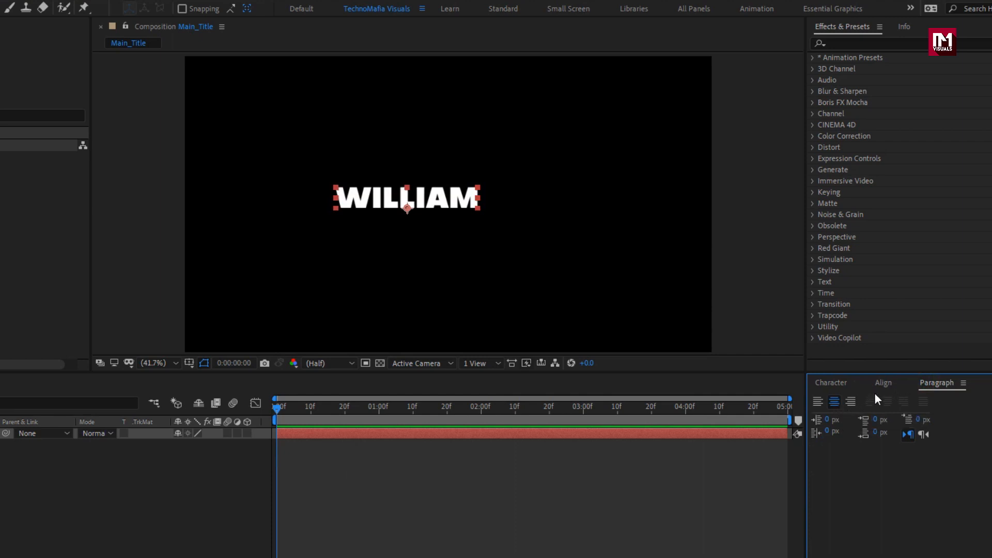
pyautogui.click(878, 386)
pyautogui.click(844, 416)
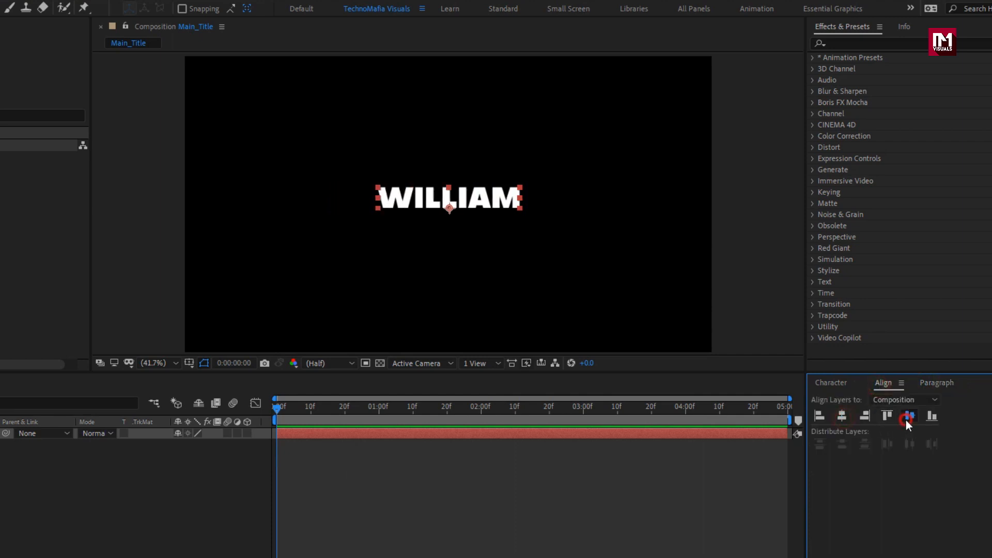
pyautogui.click(908, 417)
# Step: Tighten the tracking between the title text's characters
pyautogui.click(817, 382)
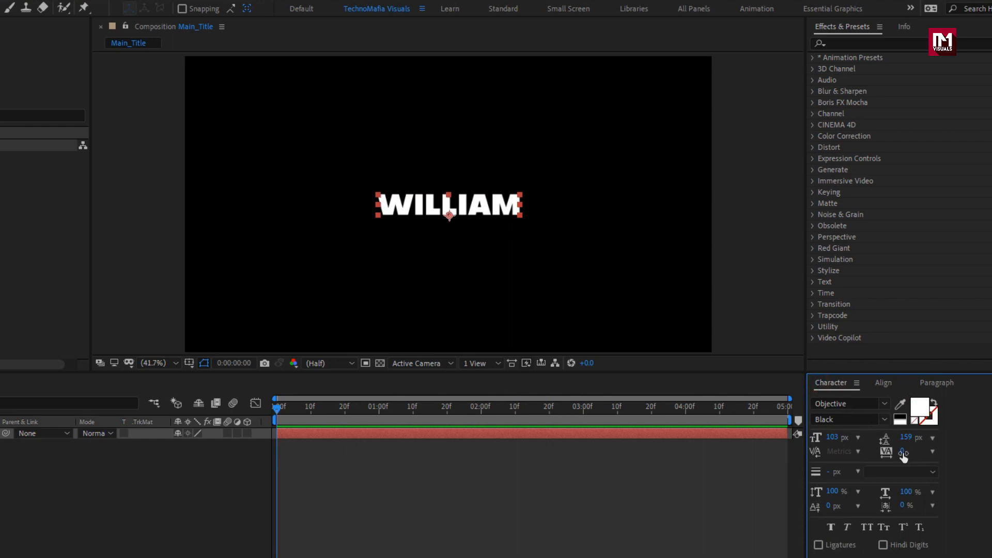
pyautogui.press('.')
pyautogui.press('.')
pyautogui.press('.')
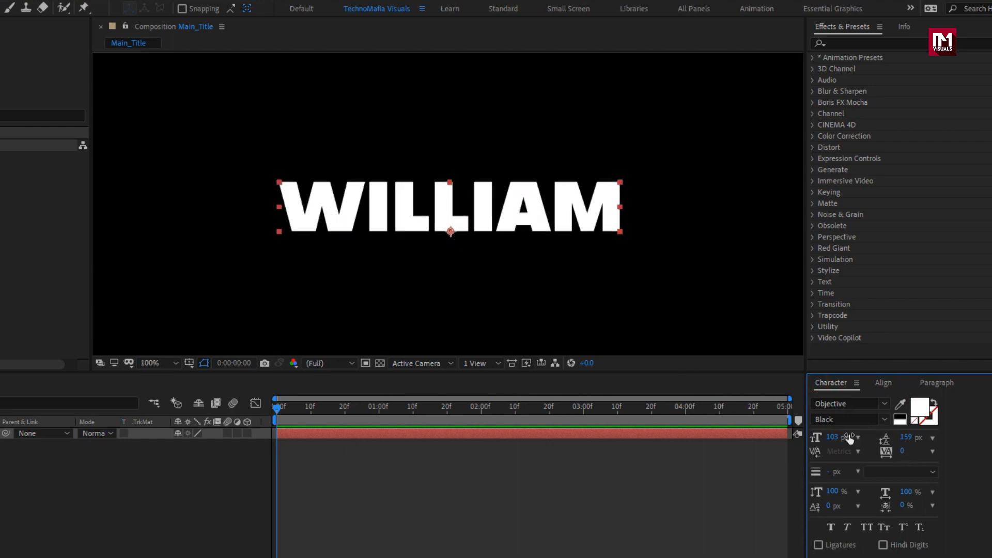
pyautogui.moveTo(900, 453); pyautogui.dragTo(873, 453)
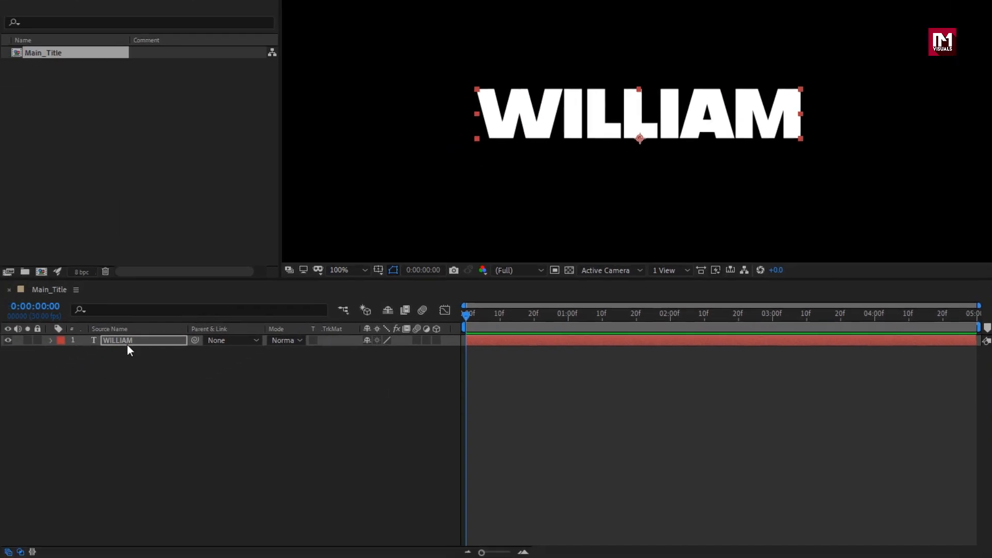
# Step: Add a Position animator to the title text layer and set a Position keyframe at 0:00:01:00
pyautogui.click(127, 345)
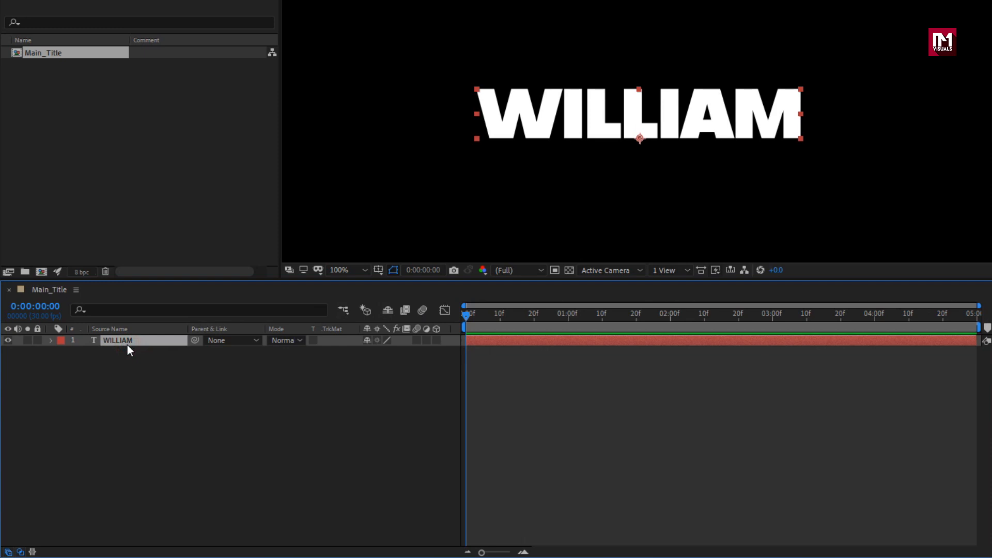
pyautogui.click(50, 341)
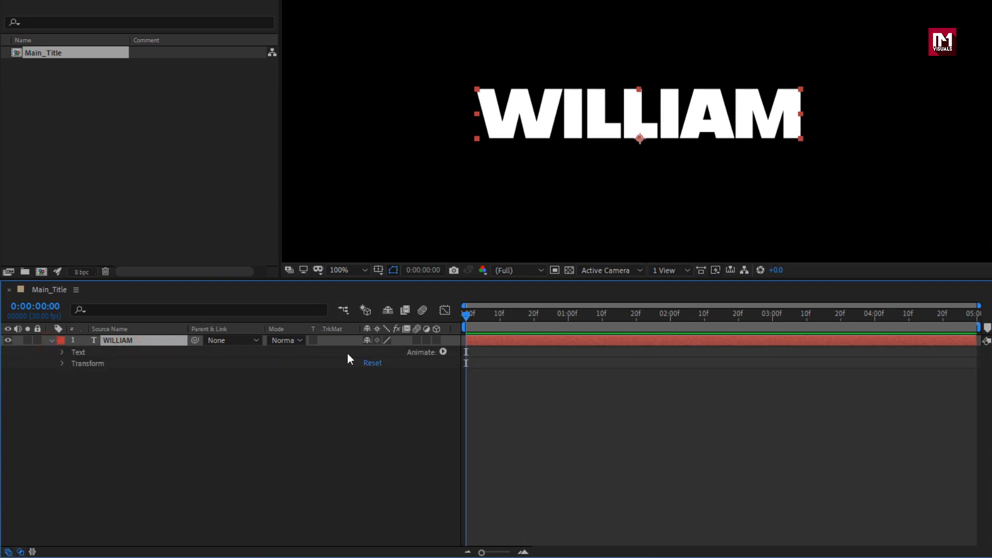
pyautogui.click(442, 352)
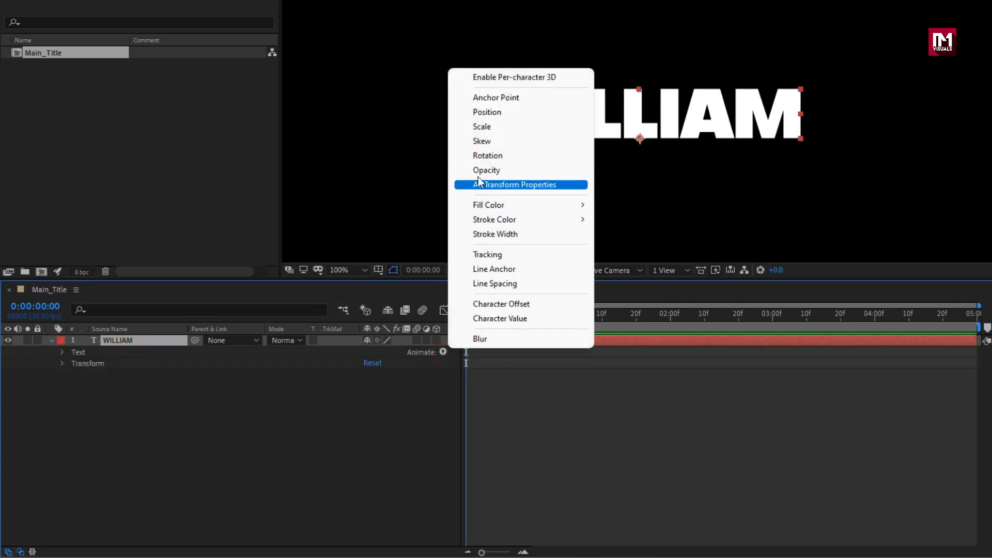
pyautogui.click(482, 112)
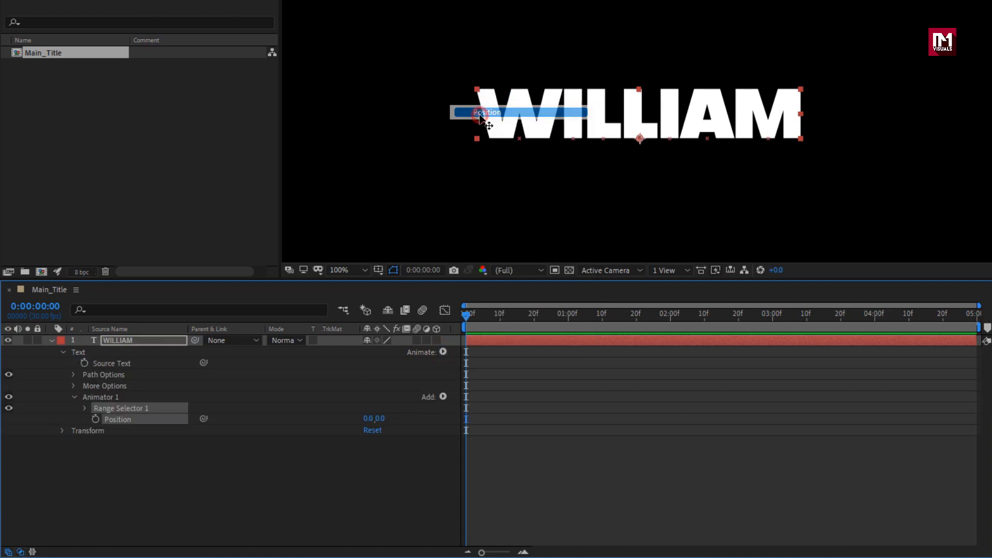
pyautogui.click(508, 315)
pyautogui.moveTo(508, 315); pyautogui.dragTo(568, 316)
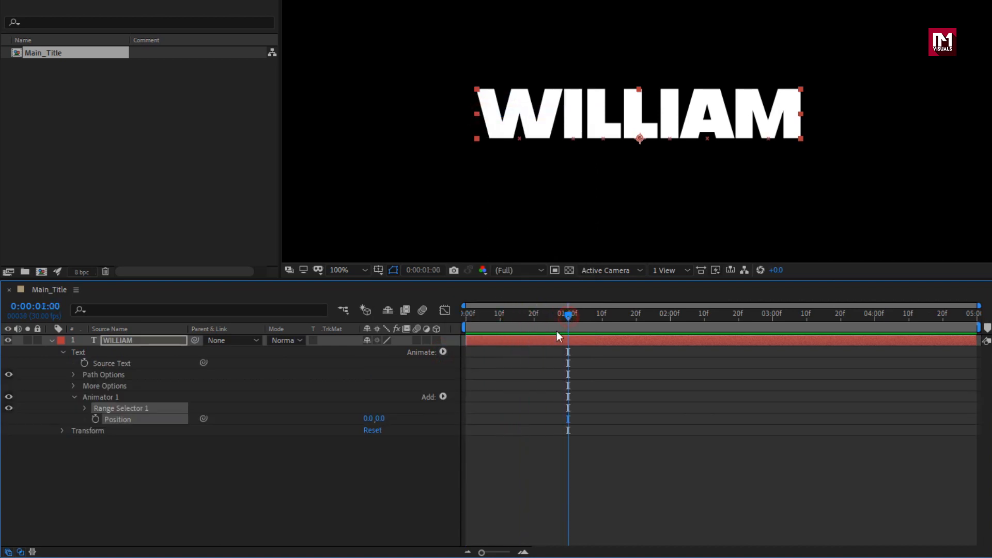
pyautogui.click(97, 417)
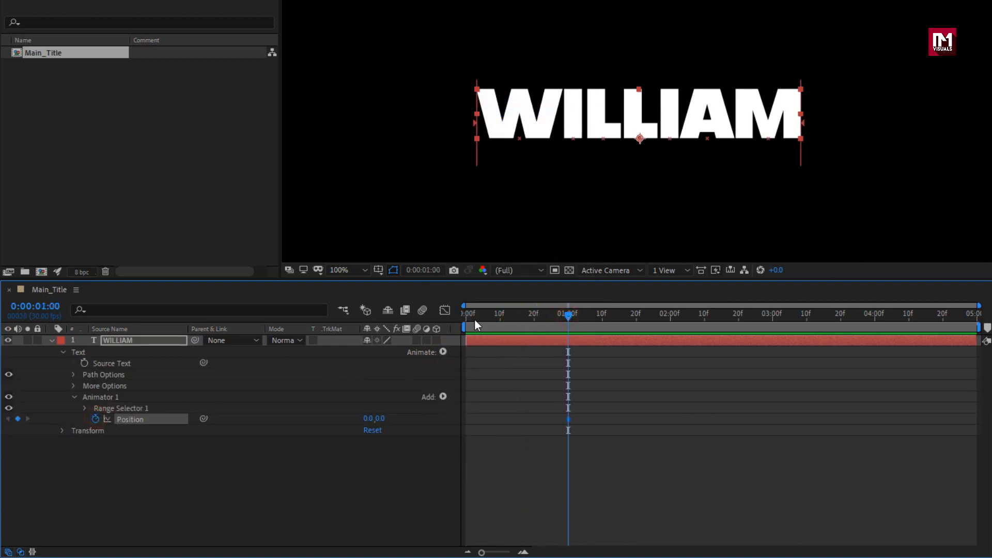
# Step: Set the animator's Position to -251, 0 at 0:00:00:00 so the title slides in horizontally
pyautogui.moveTo(474, 318); pyautogui.dragTo(454, 321)
pyautogui.moveTo(369, 419); pyautogui.dragTo(202, 420)
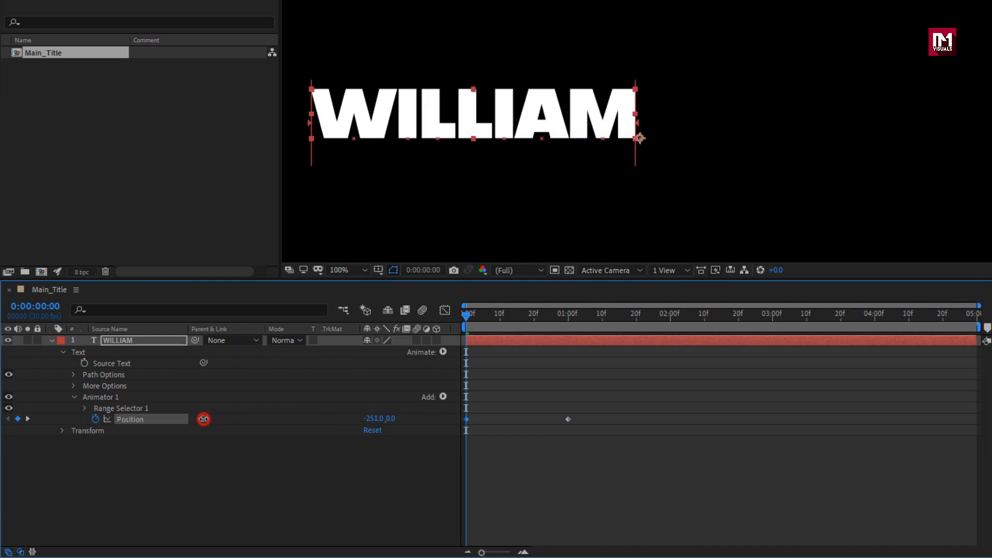
pyautogui.moveTo(465, 315)
pyautogui.mouseDown()
pyautogui.moveTo(568, 312)
pyautogui.moveTo(459, 318)
pyautogui.mouseUp()
pyautogui.press(',')
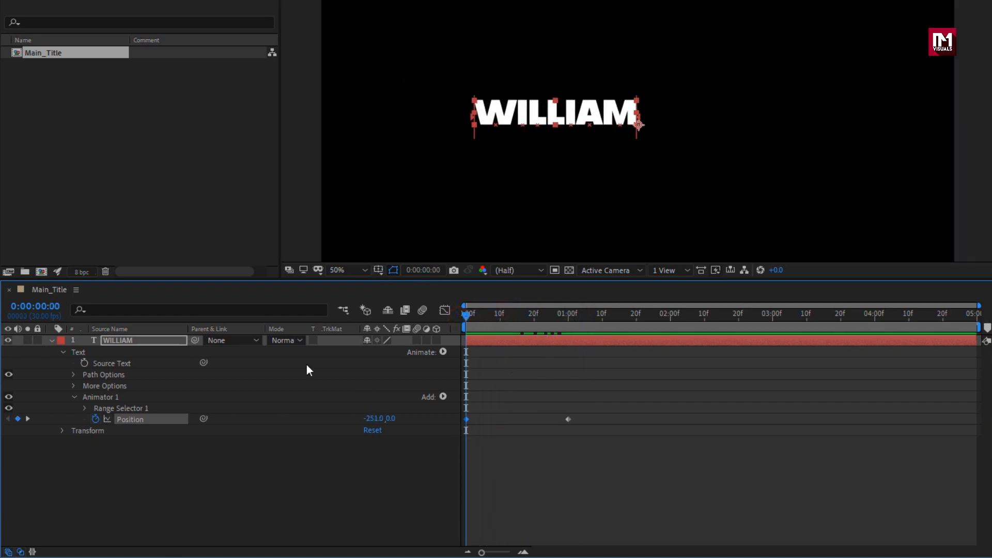
# Step: Apply Easy Ease to both Position keyframes of the text animator
pyautogui.moveTo(577, 413); pyautogui.dragTo(449, 426)
pyautogui.rightClick(467, 419)
pyautogui.moveTo(576, 409)
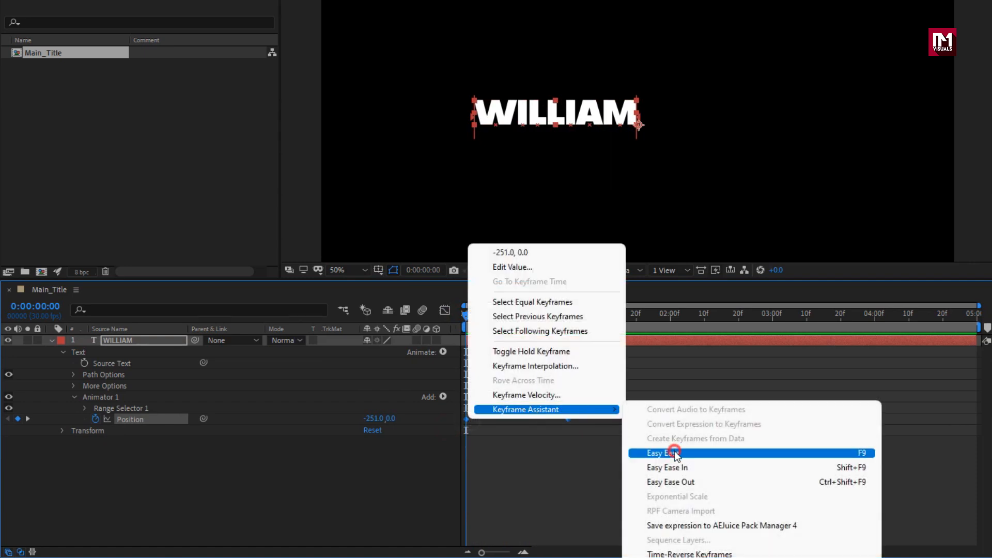
pyautogui.click(675, 451)
# Step: Reshape the Position speed graph so the speed peaks early and eases out gradually into the 0:00:01:00 keyframe
pyautogui.click(447, 310)
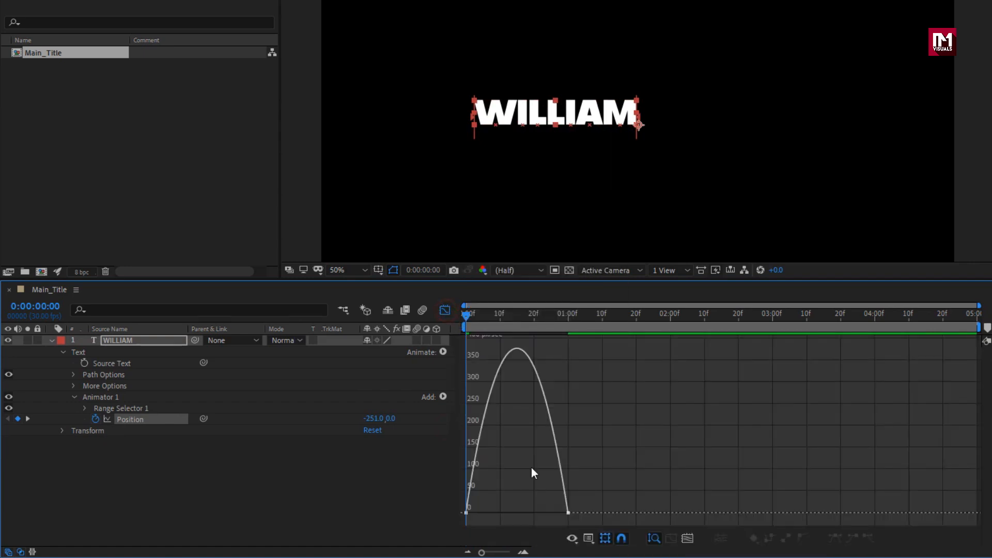
pyautogui.click(551, 515)
pyautogui.moveTo(551, 514); pyautogui.dragTo(507, 513)
pyautogui.moveTo(463, 318)
pyautogui.mouseDown()
pyautogui.moveTo(517, 321)
pyautogui.moveTo(459, 321)
pyautogui.mouseUp()
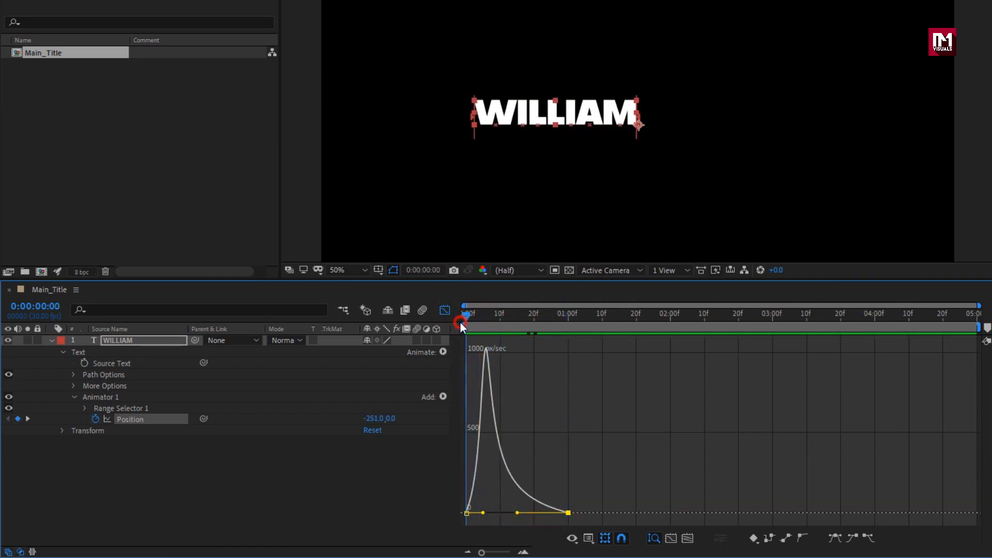
pyautogui.click(446, 312)
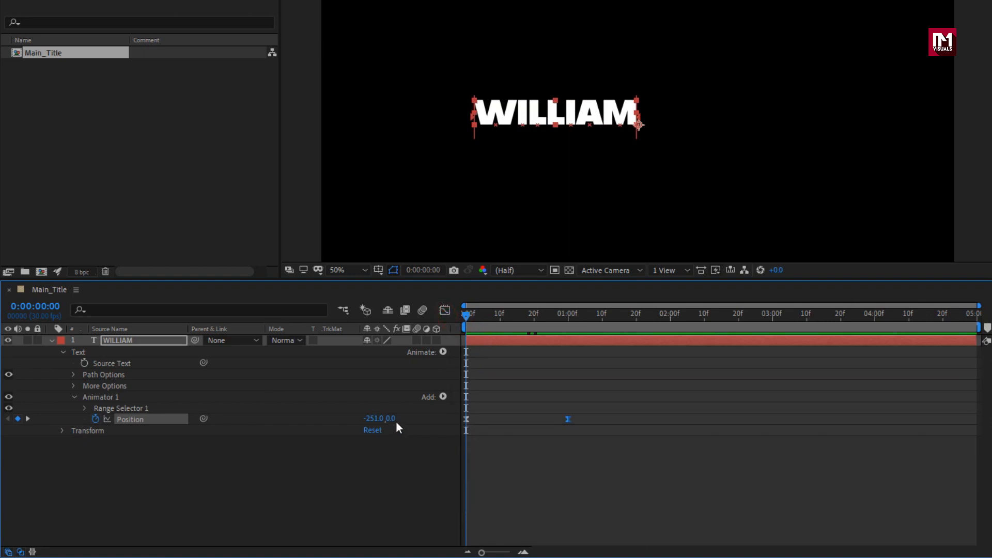
# Step: Set the first Position keyframe to -345, 0 and scrub through the slide to 0:00:01:06
pyautogui.moveTo(375, 420); pyautogui.dragTo(307, 423)
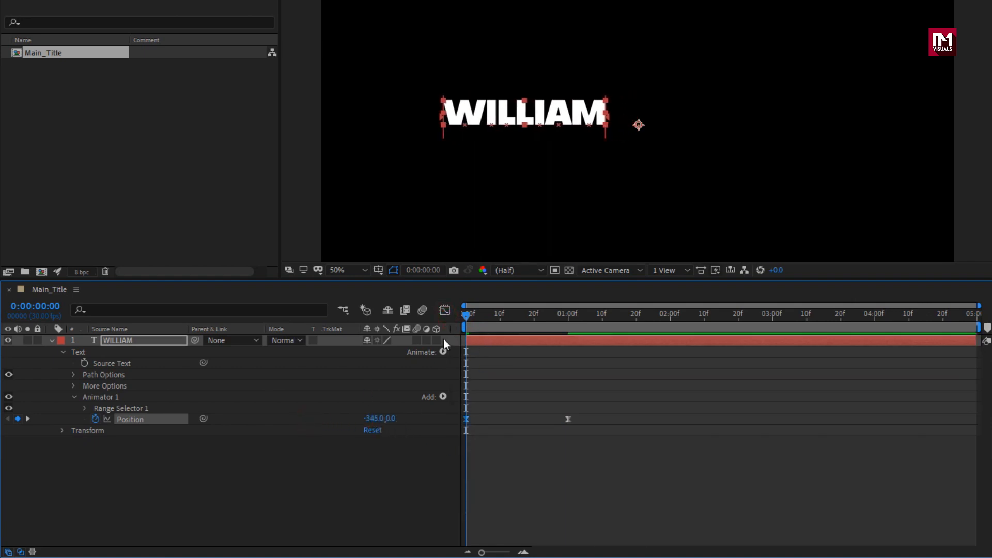
pyautogui.moveTo(466, 316); pyautogui.dragTo(588, 315)
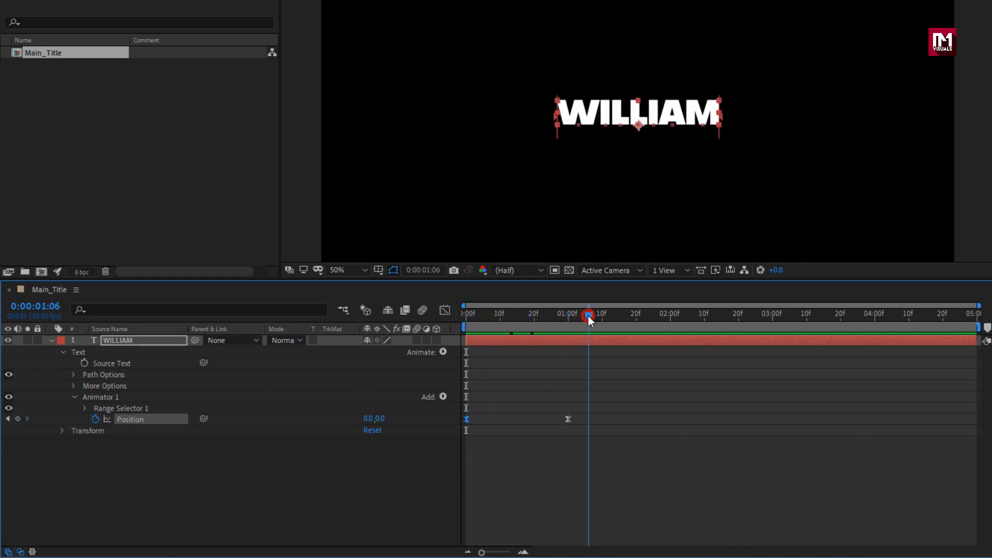
# Step: Add a separate Opacity animator to the title text layer and set its opacity to 0%
pyautogui.click(73, 397)
pyautogui.click(128, 342)
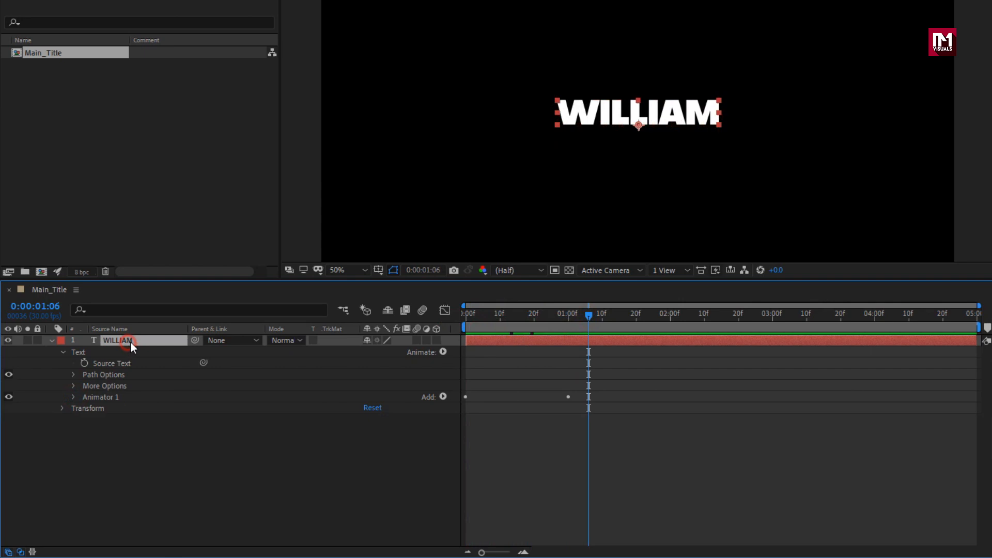
pyautogui.click(443, 352)
pyautogui.click(486, 175)
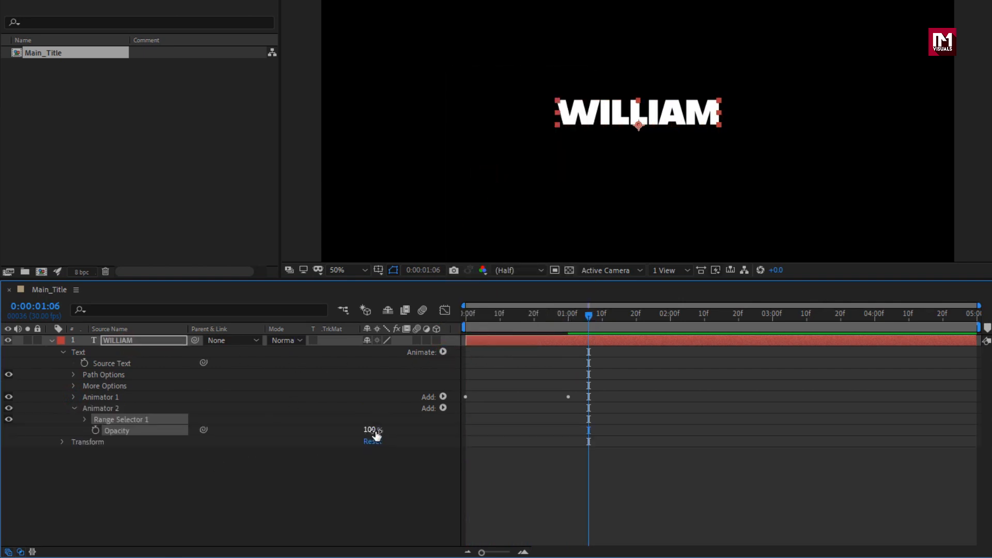
pyautogui.moveTo(376, 436); pyautogui.dragTo(275, 434)
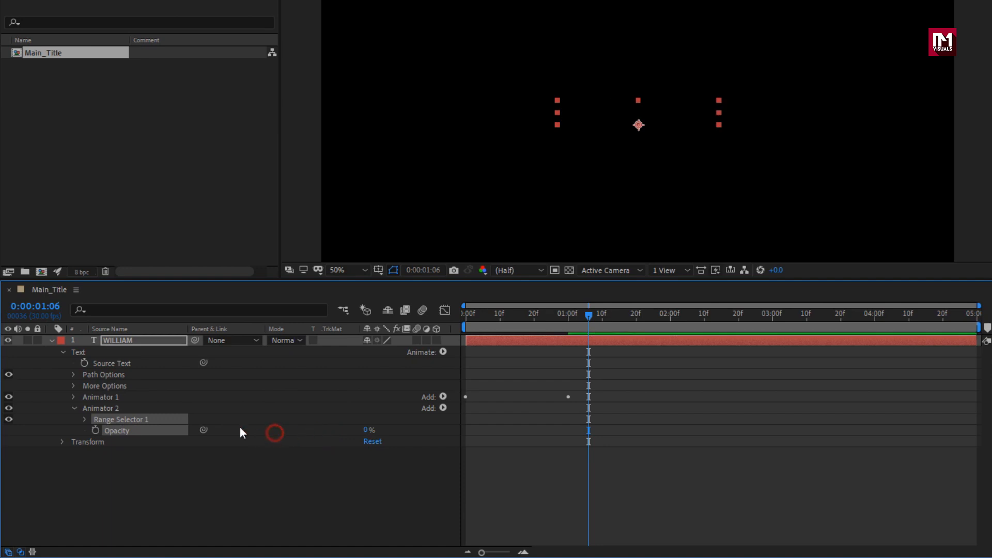
# Step: Keyframe the Opacity animator's range Offset from 0% at 0:00:00:00 to 100% at 0:00:00:15 and scrub through the reveal
pyautogui.click(85, 419)
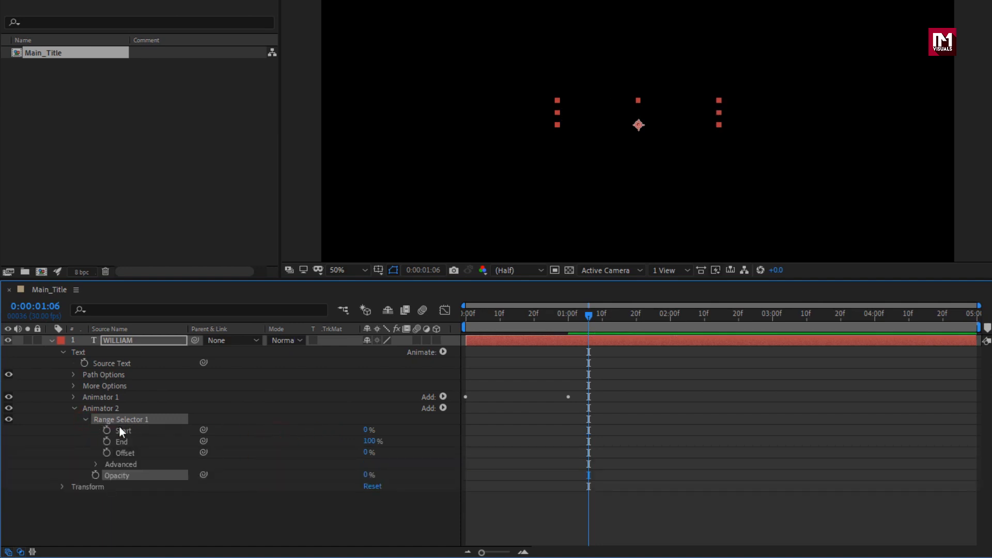
pyautogui.moveTo(534, 318); pyautogui.dragTo(516, 320)
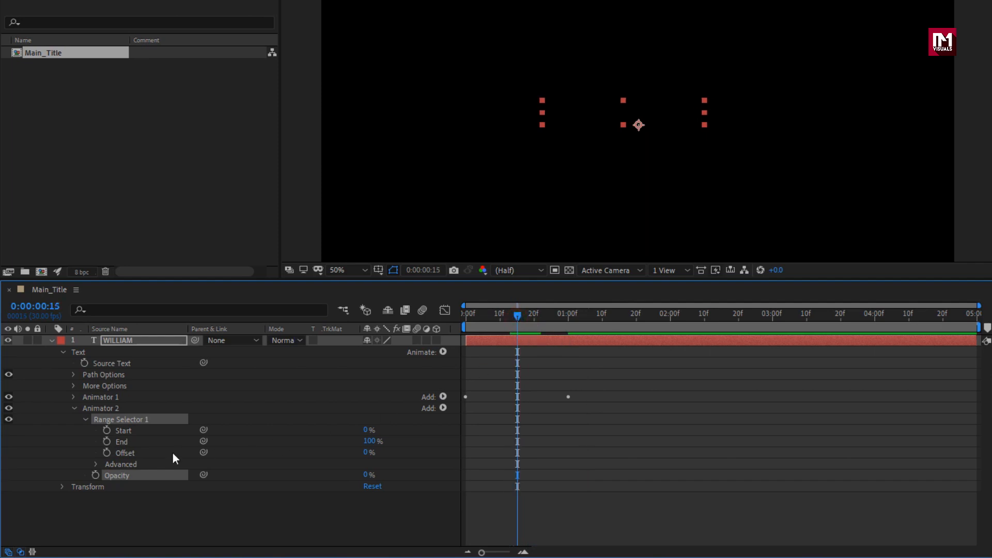
pyautogui.click(105, 455)
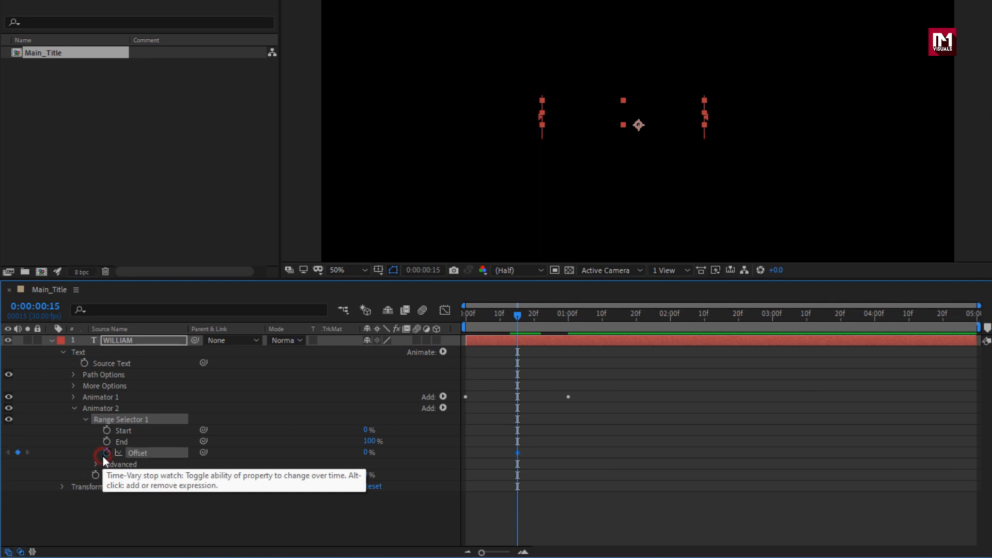
pyautogui.moveTo(365, 453); pyautogui.dragTo(452, 455)
pyautogui.moveTo(483, 316); pyautogui.dragTo(455, 321)
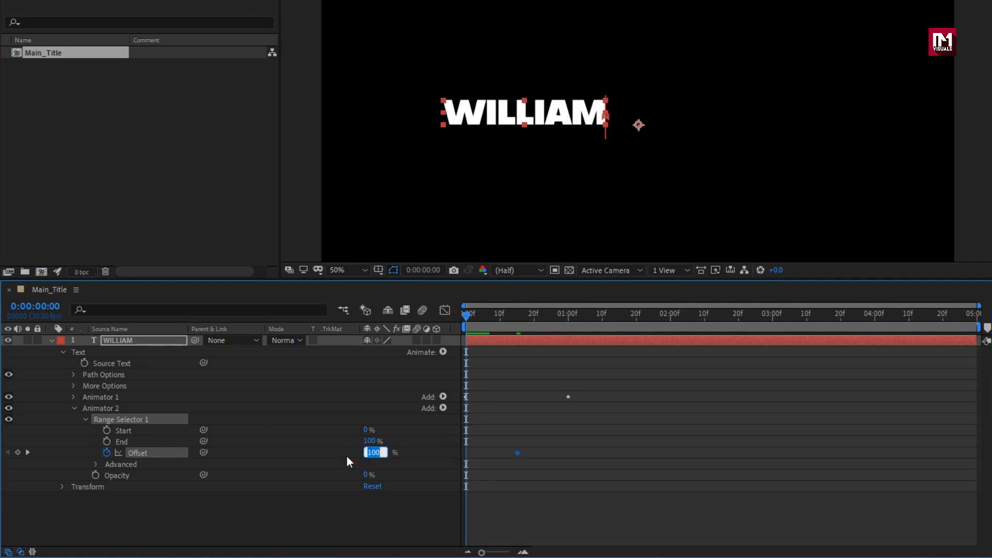
pyautogui.write('0')
pyautogui.press('Return')
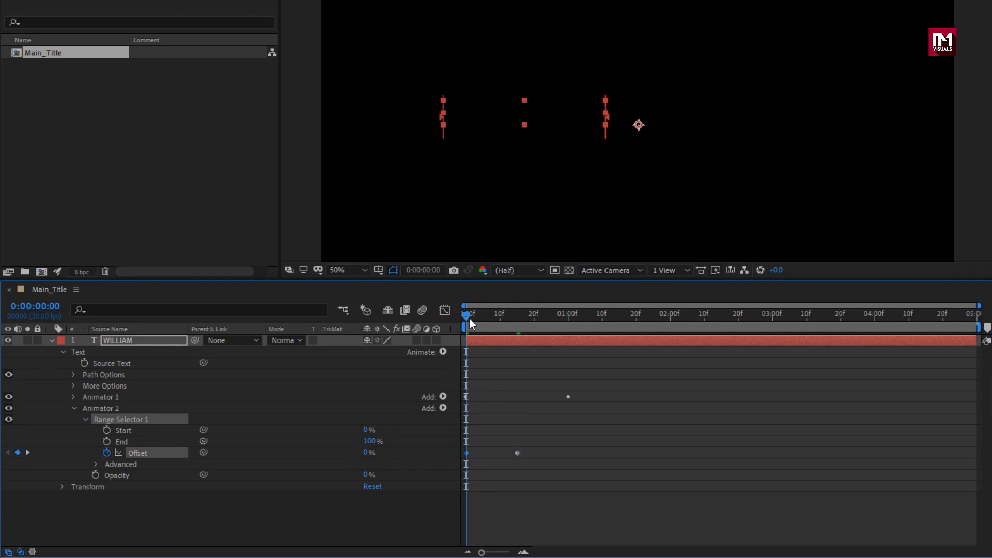
pyautogui.moveTo(466, 320); pyautogui.dragTo(488, 321)
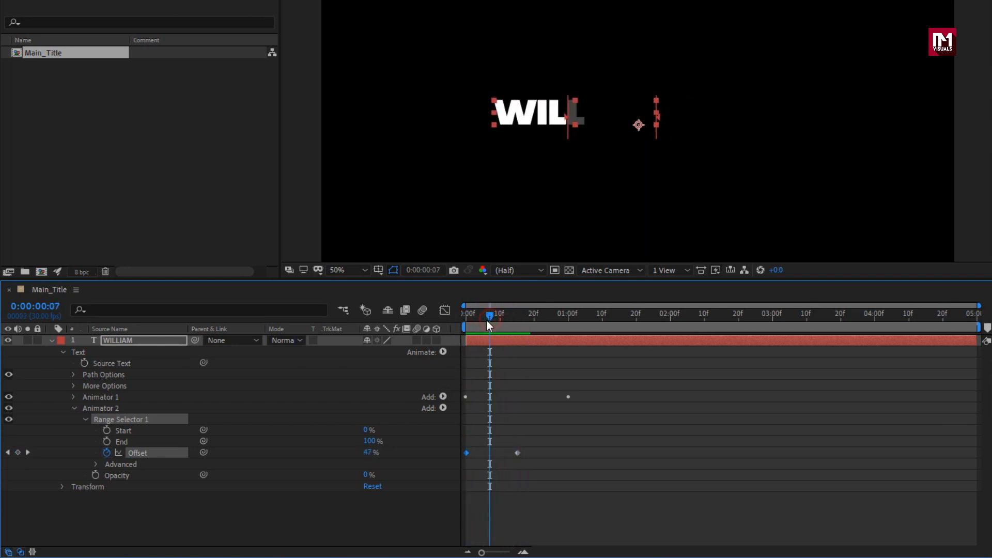
# Step: Set the Opacity animator's range selector Smoothness to 0% and scrub to 0:00:00:10
pyautogui.click(95, 464)
pyautogui.moveTo(364, 484); pyautogui.dragTo(246, 482)
pyautogui.moveTo(469, 318); pyautogui.dragTo(501, 313)
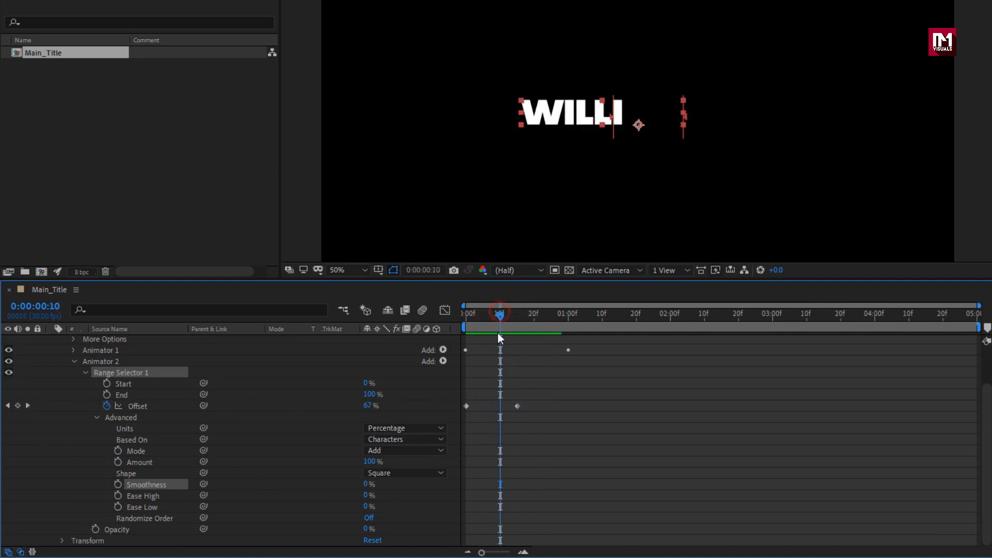
# Step: Move the 100% Offset keyframe to 0:00:00:10, scrub through the reveal and collapse the title layer's properties
pyautogui.moveTo(517, 407); pyautogui.dragTo(500, 406)
pyautogui.moveTo(499, 313); pyautogui.dragTo(592, 318)
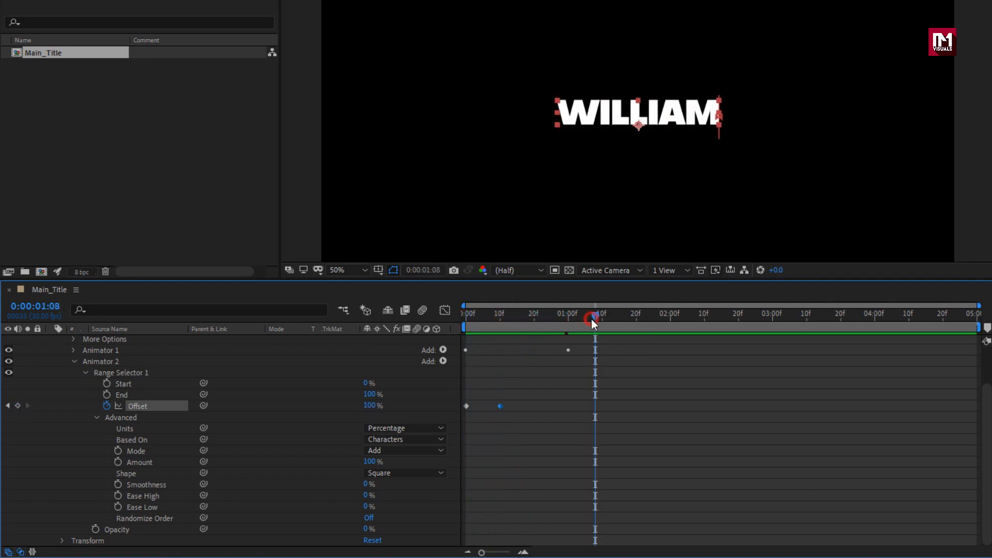
pyautogui.scroll(2, 550, 390)
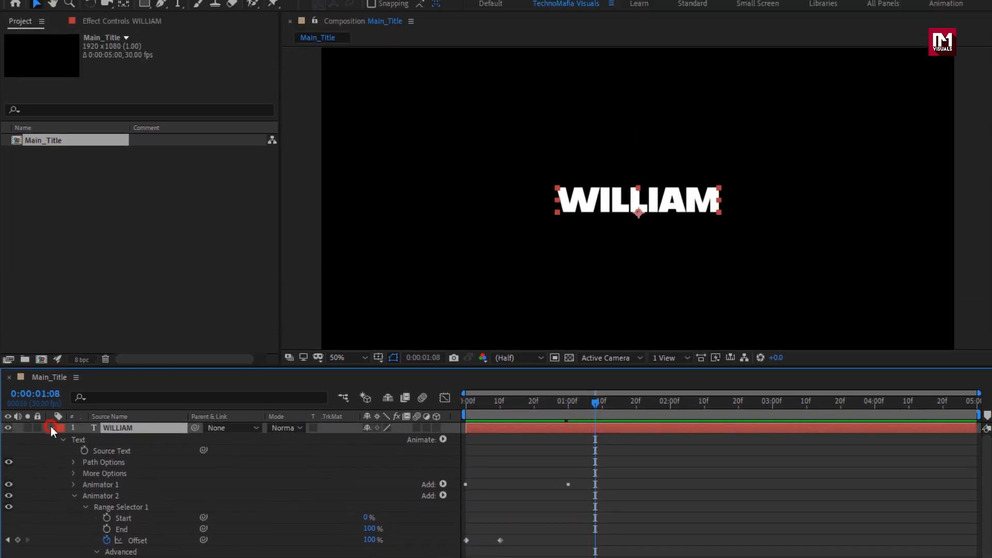
pyautogui.click(51, 340)
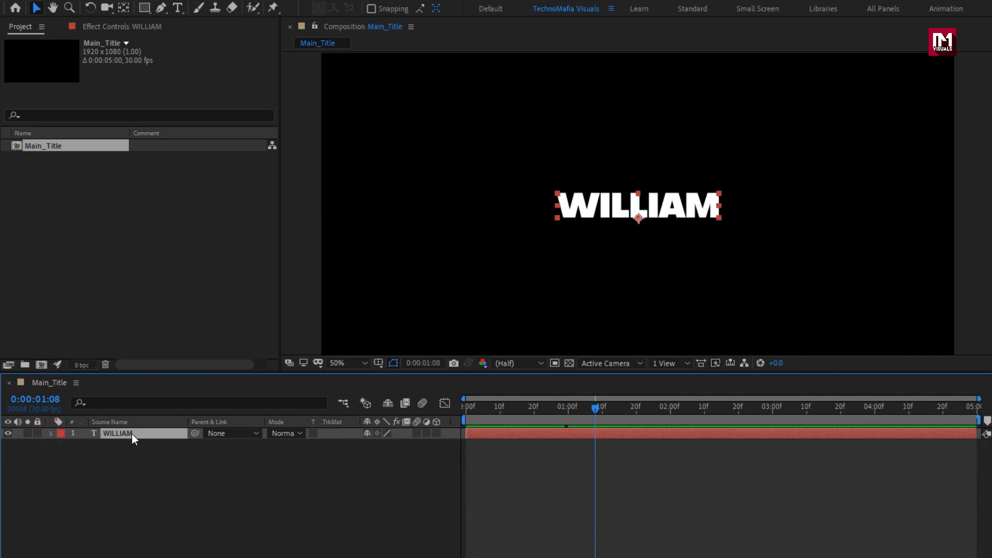
# Step: Duplicate the title text layer, place the copy directly below the original and replace its text with the person's surname
pyautogui.hotkey('ctrl', 'd')
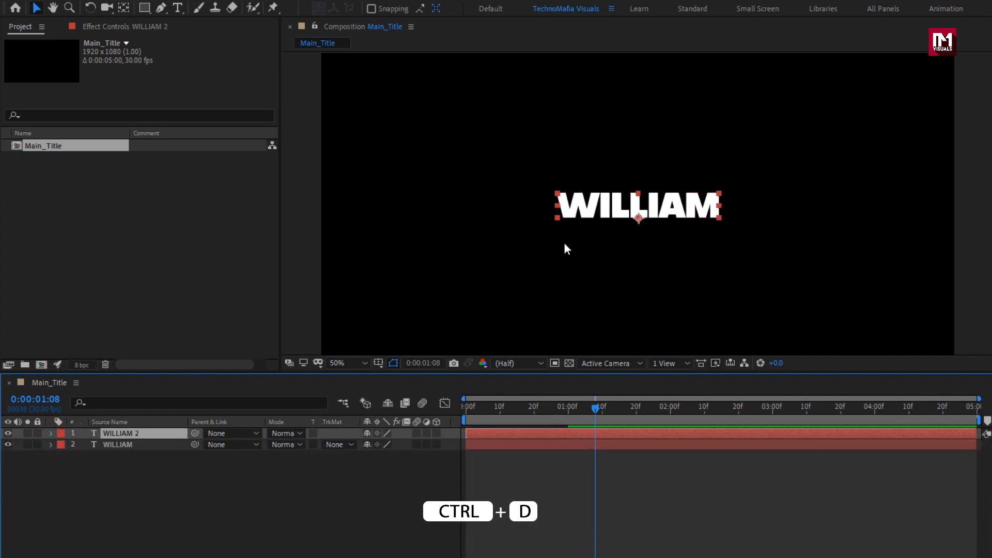
pyautogui.moveTo(616, 208); pyautogui.dragTo(619, 242)
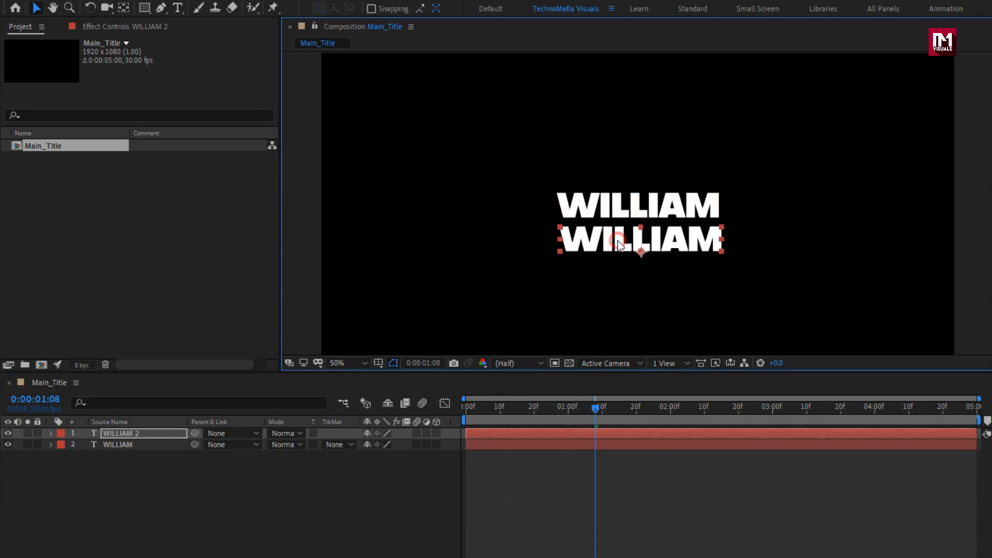
pyautogui.doubleClick(618, 242)
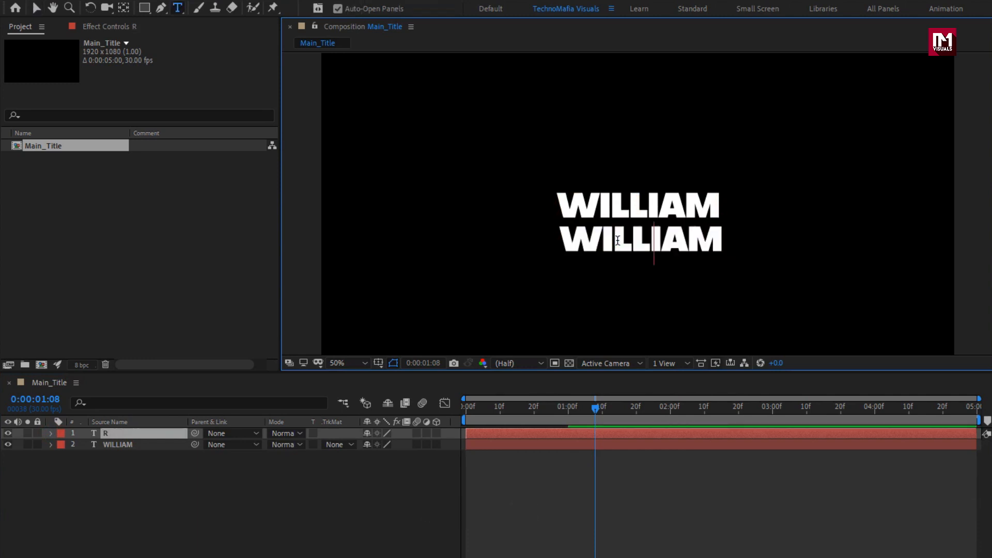
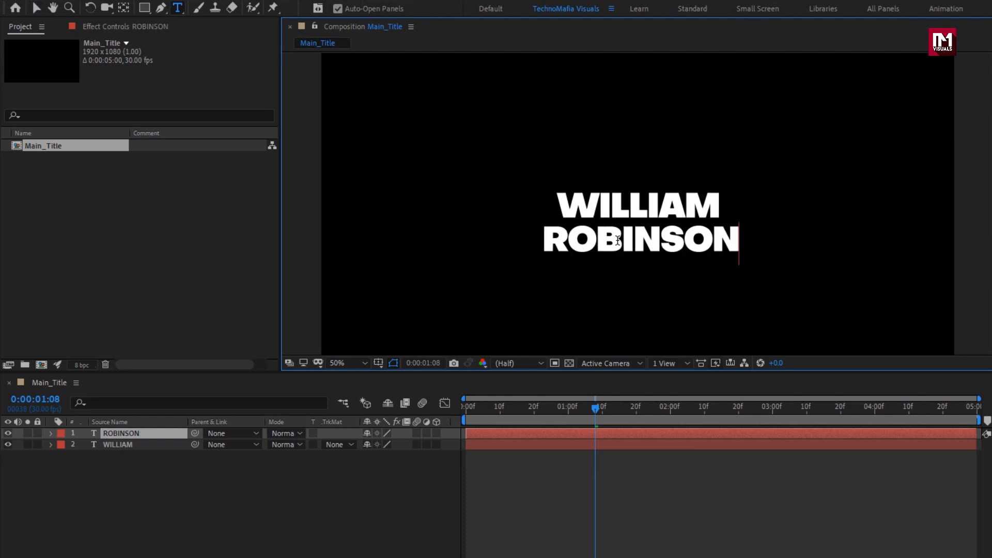
pyautogui.press('Escape')
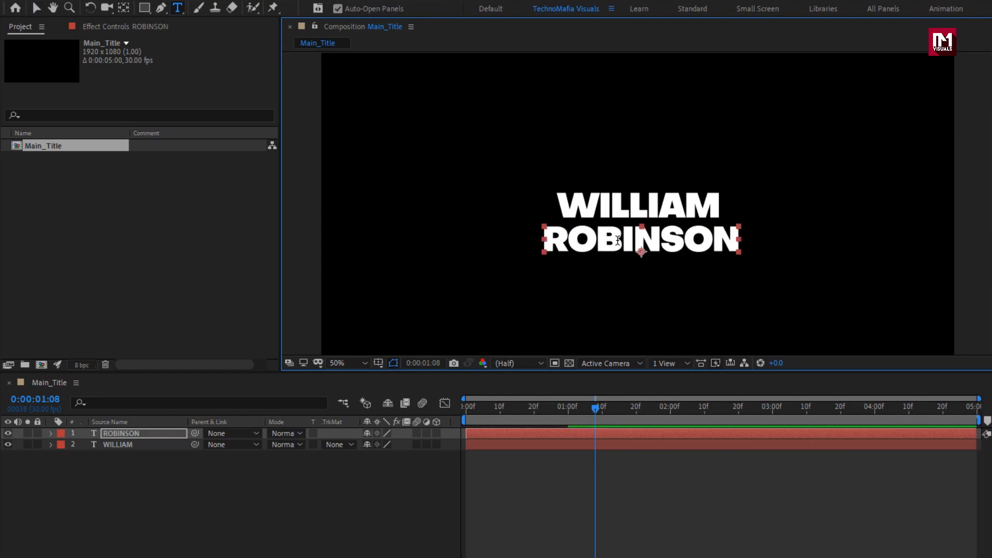
# Step: Nudge the surname layer slightly left to centre it under the first line and scrub through both animations
pyautogui.press('v')
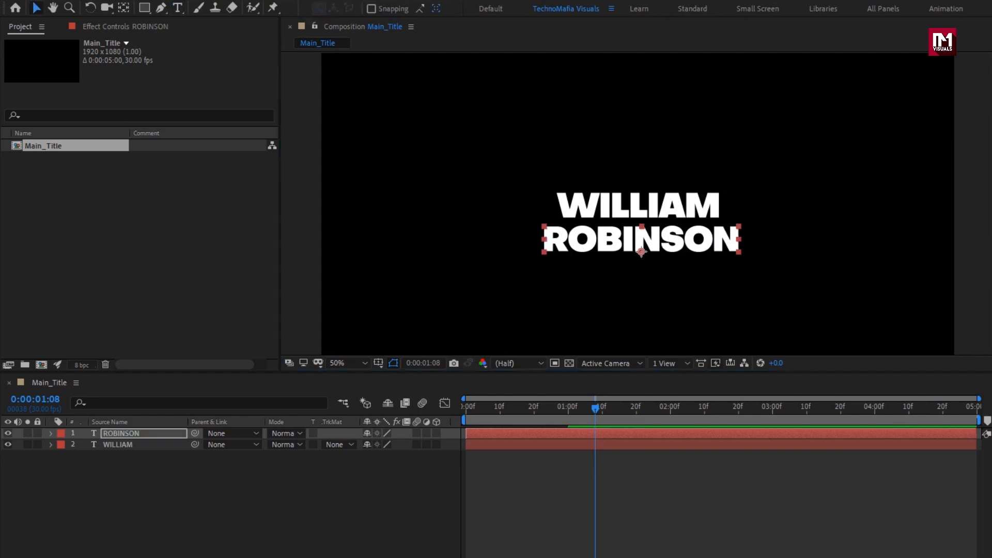
pyautogui.press('Left')
pyautogui.press('Left')
pyautogui.press('Left')
pyautogui.press('Left')
pyautogui.press('Left')
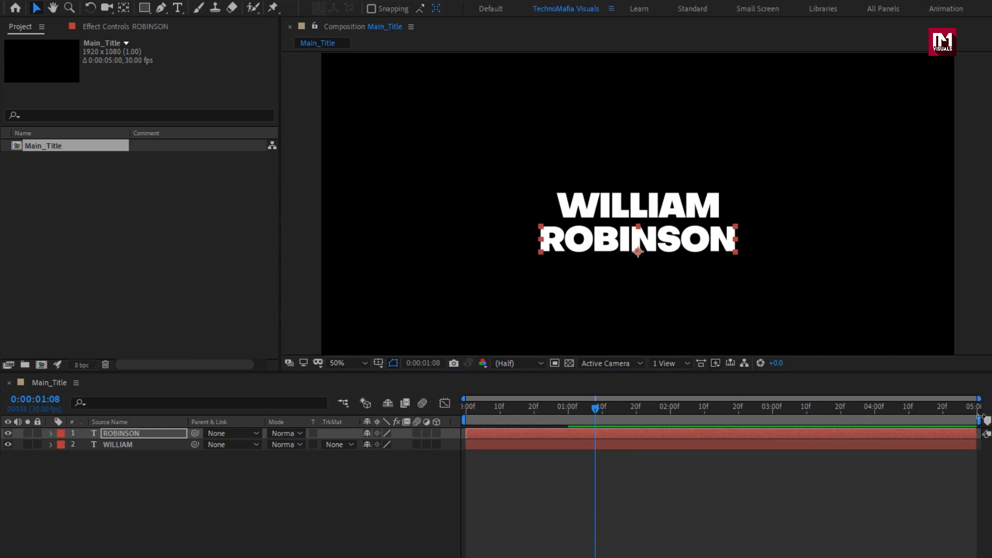
pyautogui.moveTo(495, 405); pyautogui.dragTo(578, 404)
# Step: Reveal the surname layer's keyframes and set its first Position animator keyframe at 0:00:00:00 to 600, 0
pyautogui.click(113, 435)
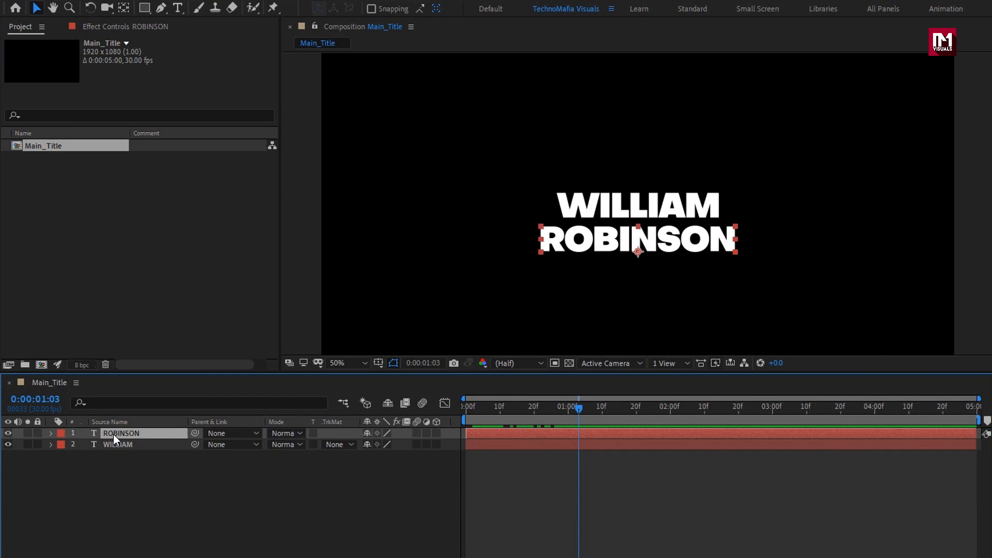
pyautogui.press('u')
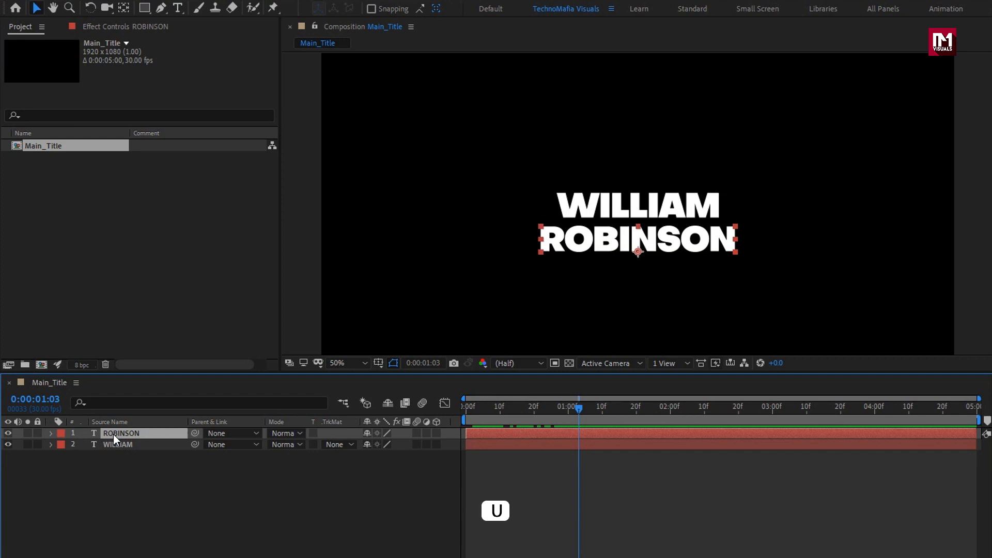
pyautogui.press('u')
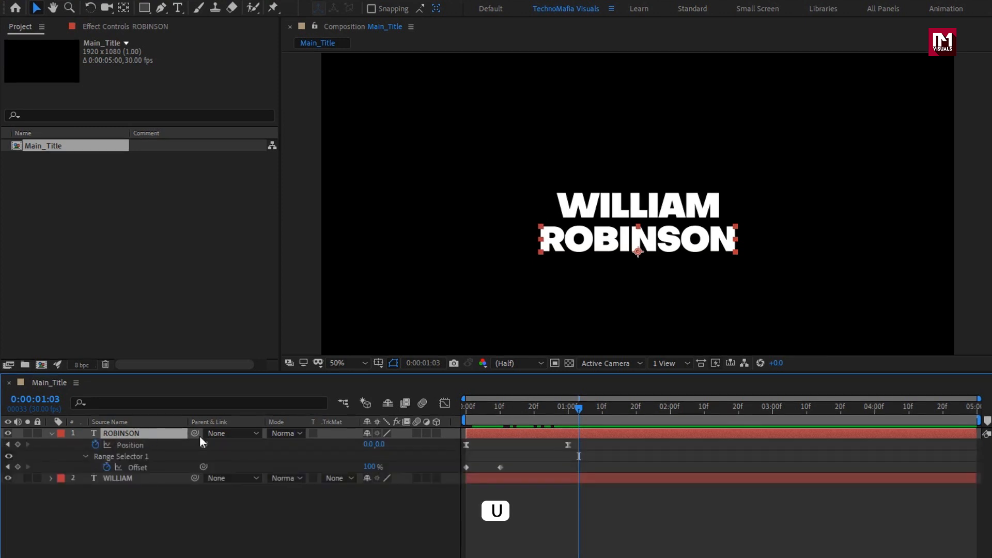
pyautogui.moveTo(474, 412); pyautogui.dragTo(454, 411)
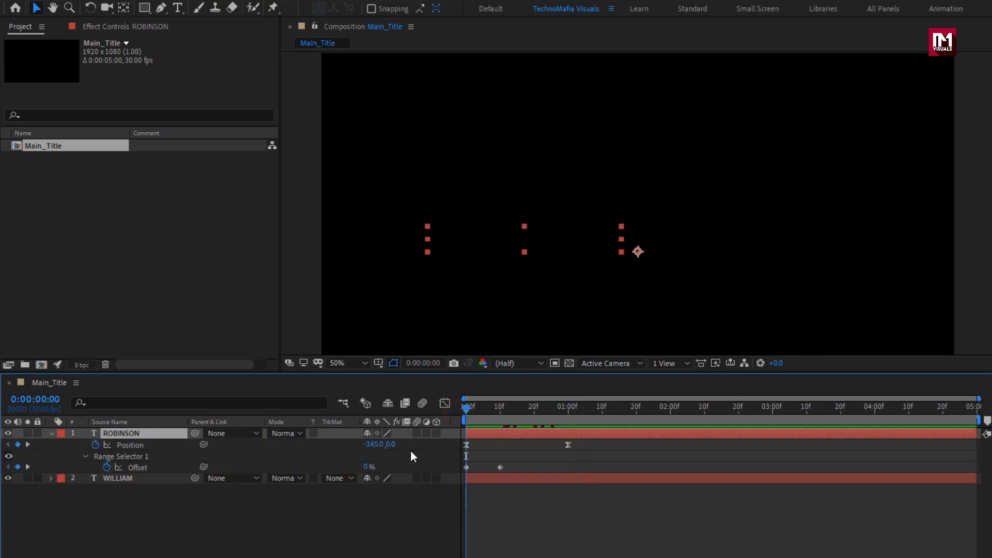
pyautogui.click(367, 447)
pyautogui.write('600')
pyautogui.click(347, 448)
# Step: Move the surname layer's 100% Offset keyframe to 0:00:00:20, scrub through the reveal and collapse the layer's properties
pyautogui.moveTo(466, 408); pyautogui.dragTo(533, 411)
pyautogui.click(497, 464)
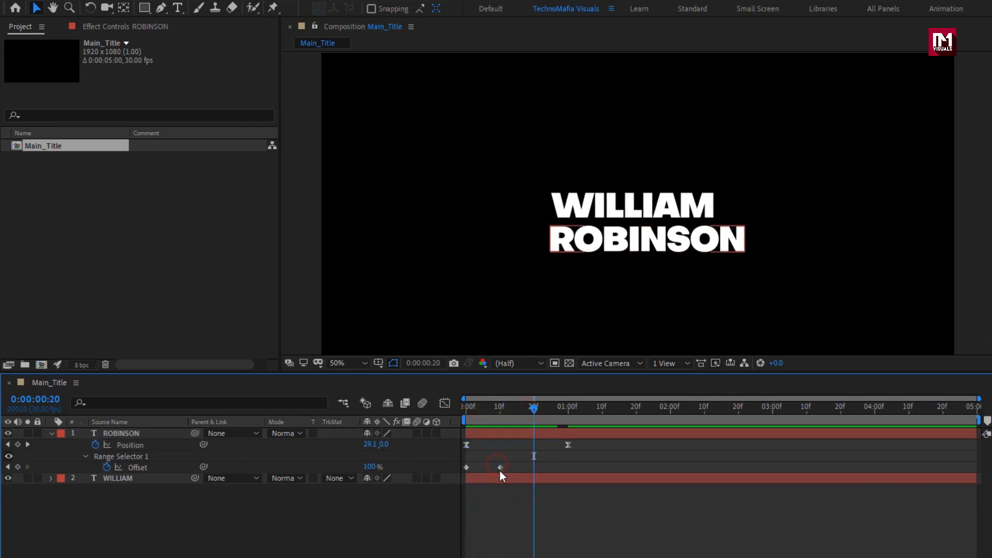
pyautogui.moveTo(500, 468); pyautogui.dragTo(534, 470)
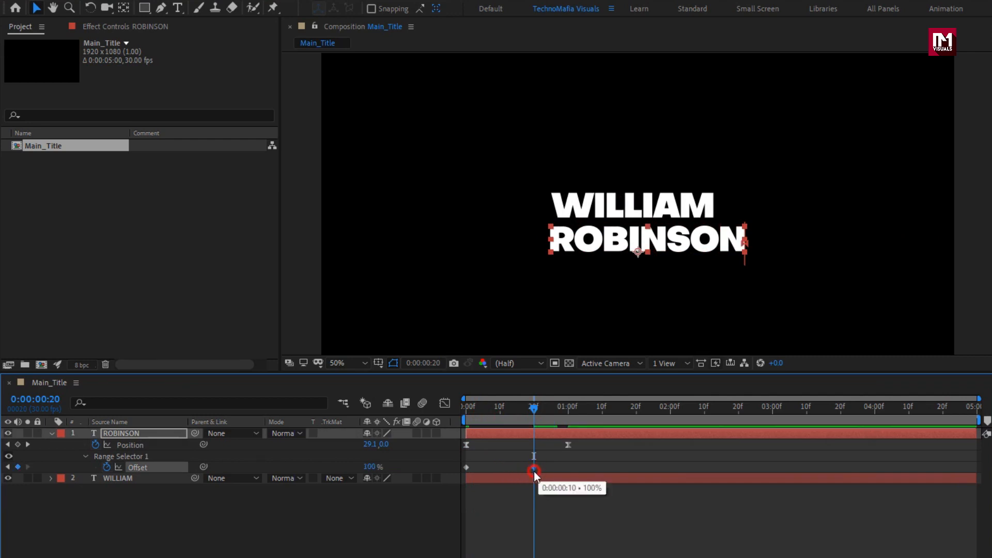
pyautogui.moveTo(532, 412); pyautogui.dragTo(629, 407)
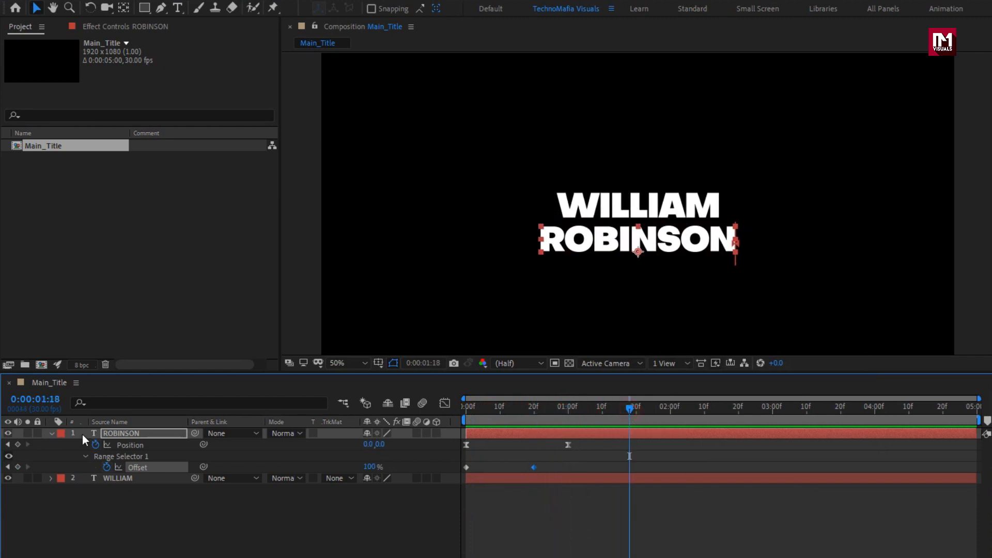
pyautogui.click(51, 433)
# Step: Duplicate the surname layer, place the copy below as a third line and replace its text with "CEO & FOUNDER"
pyautogui.click(118, 434)
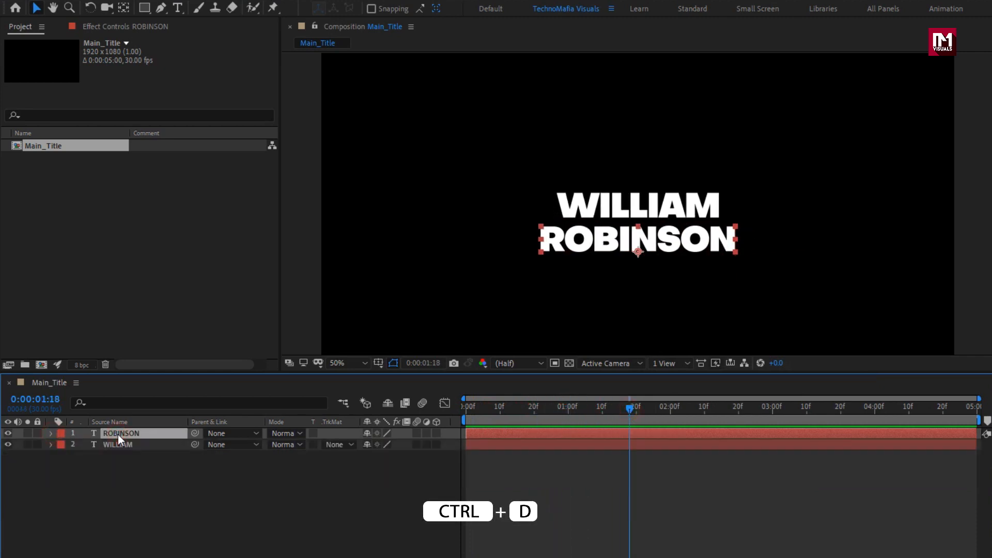
pyautogui.hotkey('ctrl', 'd')
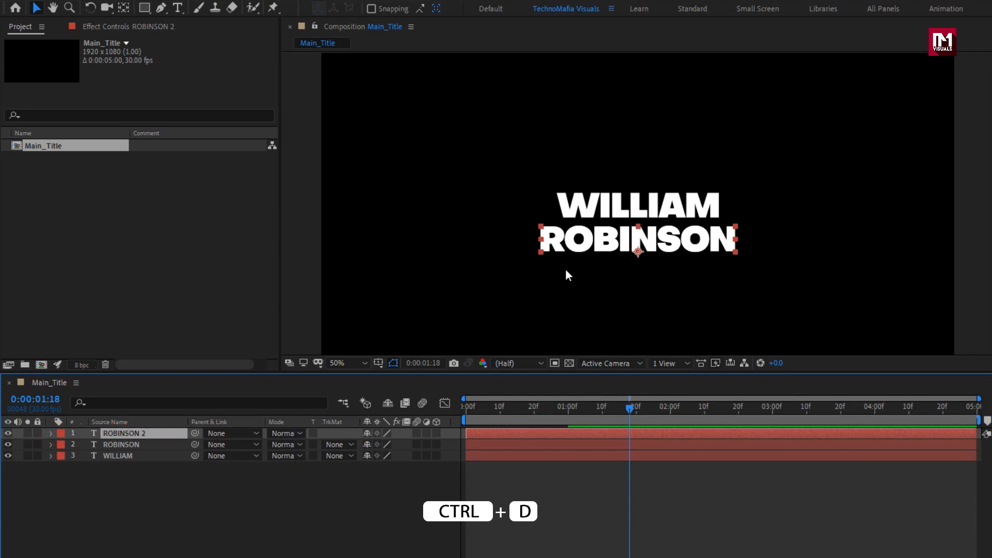
pyautogui.moveTo(595, 247); pyautogui.dragTo(593, 278)
pyautogui.doubleClick(593, 275)
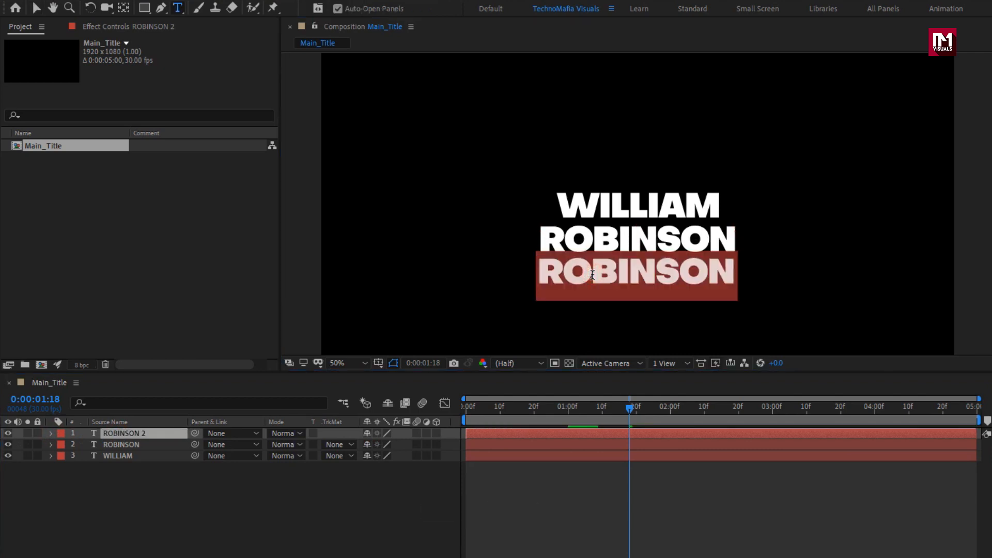
pyautogui.write('CEO')
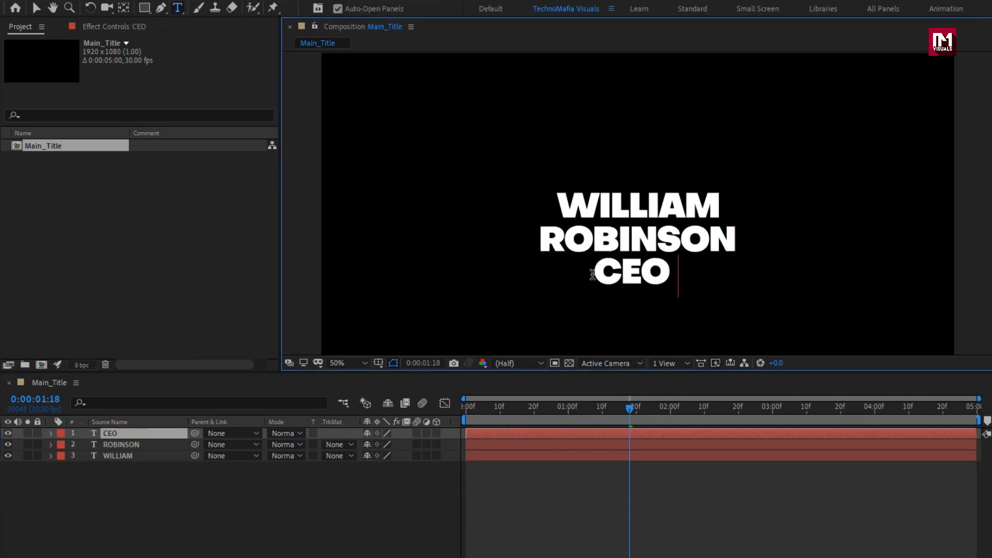
pyautogui.write(' & FOUND')
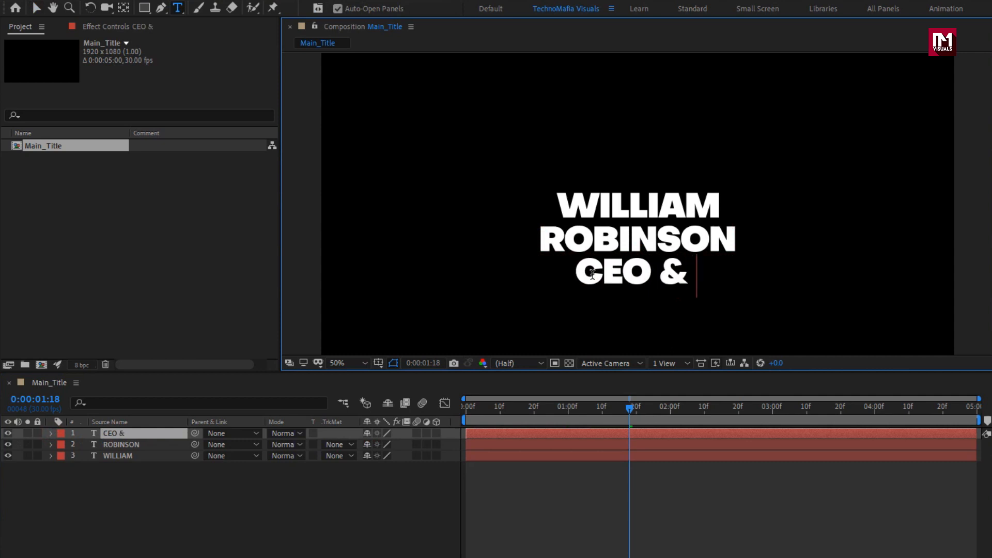
pyautogui.write('ER')
pyautogui.press('Escape')
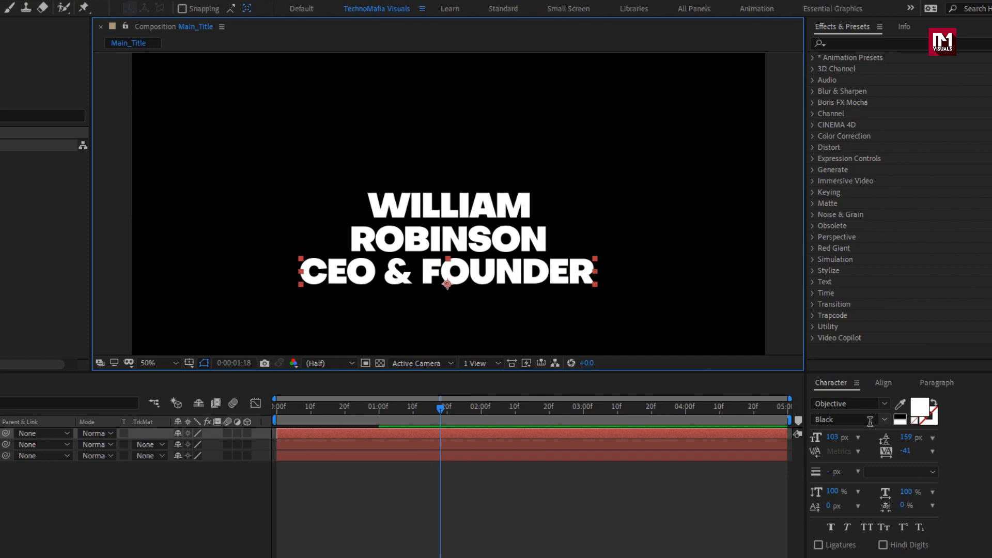
# Step: Change the "CEO & FOUNDER" text to the Regular font style with a size of 37 px
pyautogui.click(884, 420)
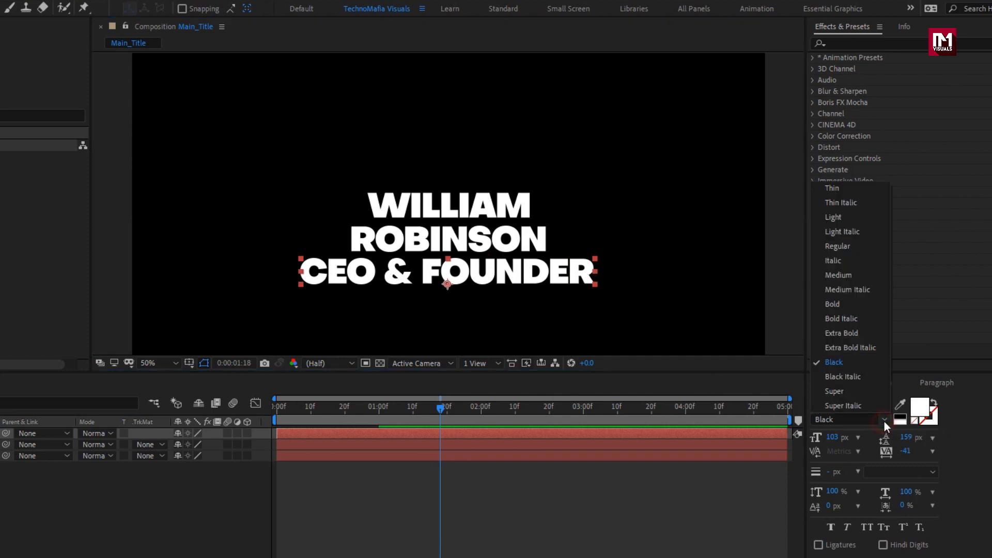
pyautogui.click(839, 249)
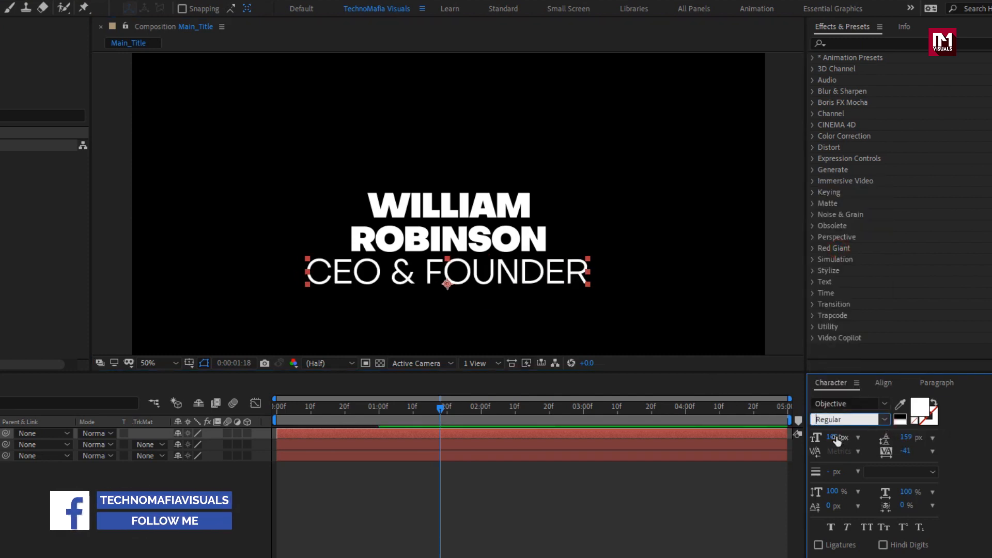
pyautogui.moveTo(832, 437); pyautogui.dragTo(797, 442)
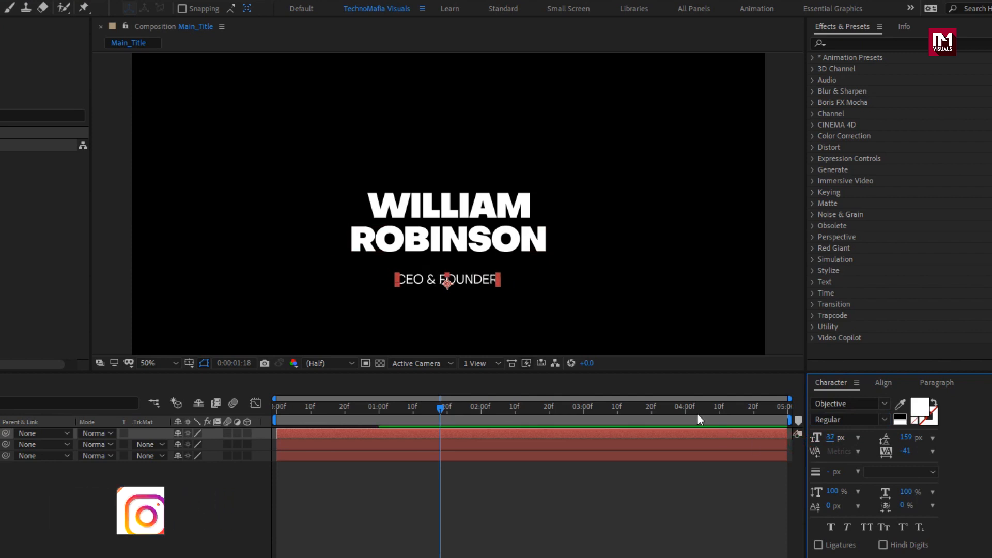
# Step: Nudge the "CEO & FOUNDER" line up so it sits closer beneath the surname
pyautogui.click(430, 282)
pyautogui.press('Up')
pyautogui.press('Up')
pyautogui.press('Up')
pyautogui.press('Up')
pyautogui.press('Up')
pyautogui.press('Up')
pyautogui.press('Up')
pyautogui.press('Up')
pyautogui.press('Up')
pyautogui.press('Up')
pyautogui.press('Up')
pyautogui.press('Up')
pyautogui.press('Up')
pyautogui.press('Up')
pyautogui.press('Up')
pyautogui.press('Up')
pyautogui.press('Up')
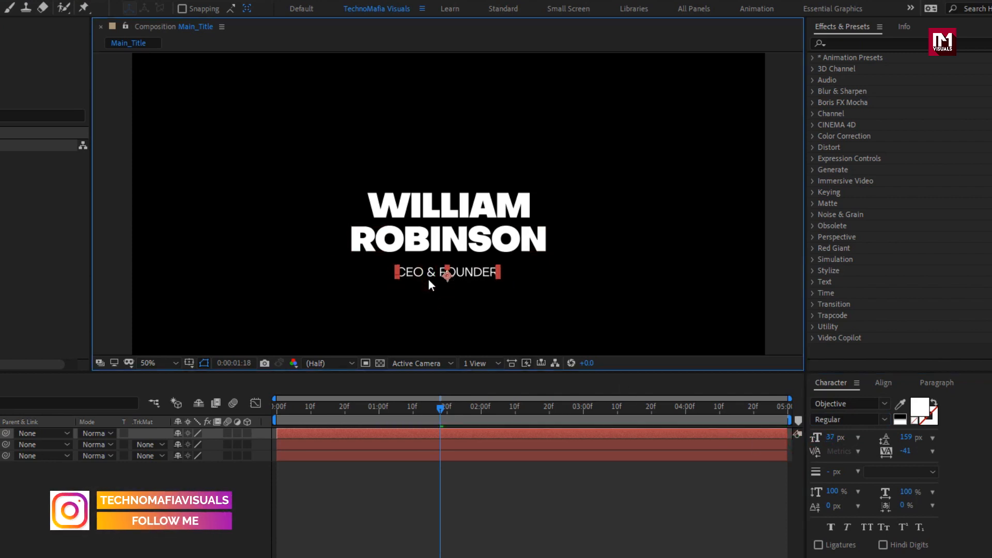
pyautogui.press('Down')
pyautogui.press('Down')
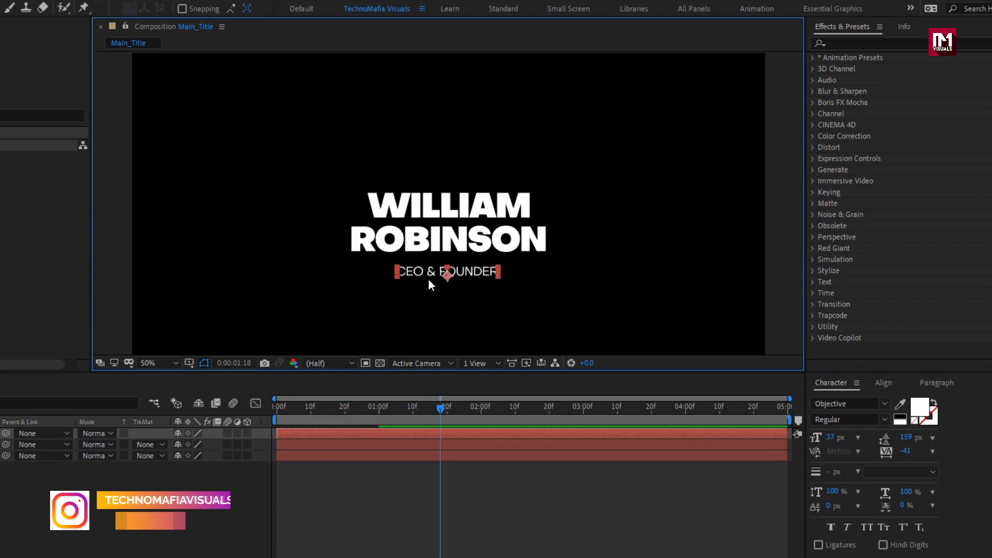
# Step: Set the "CEO & FOUNDER" layer's starting Position keyframe to -100 horizontally at 0:00:00:00, scrub through the slide-in and collapse its properties
pyautogui.click(50, 488)
pyautogui.press('u')
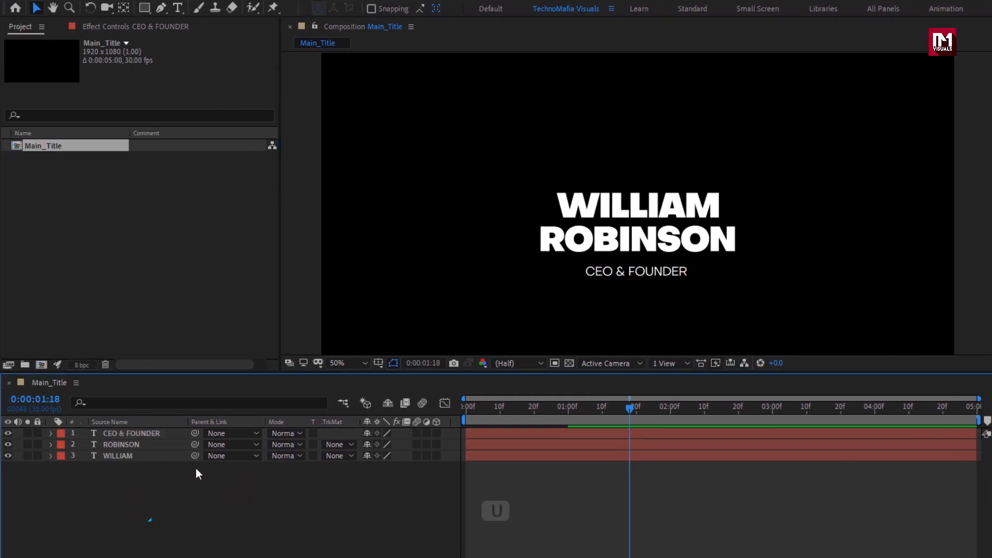
pyautogui.click(147, 433)
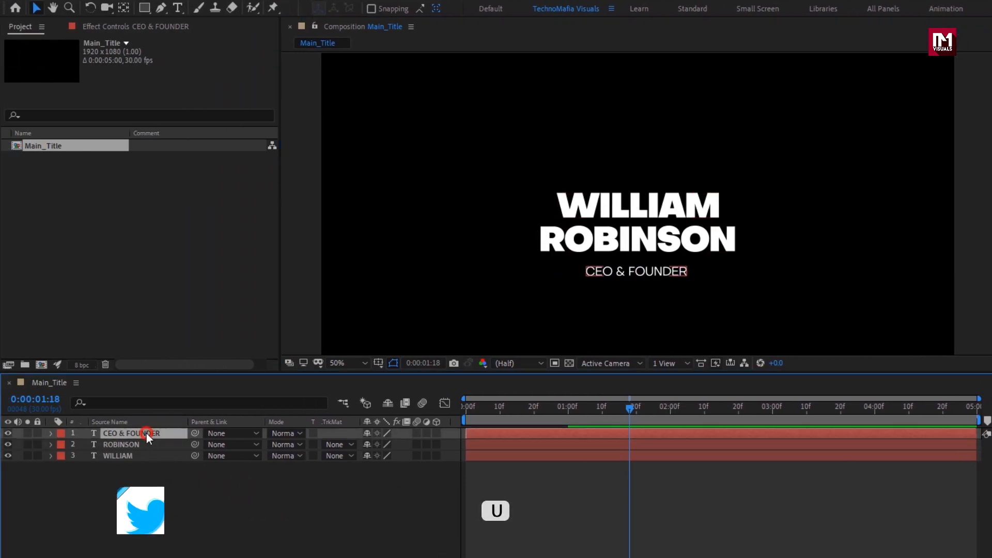
pyautogui.press('u')
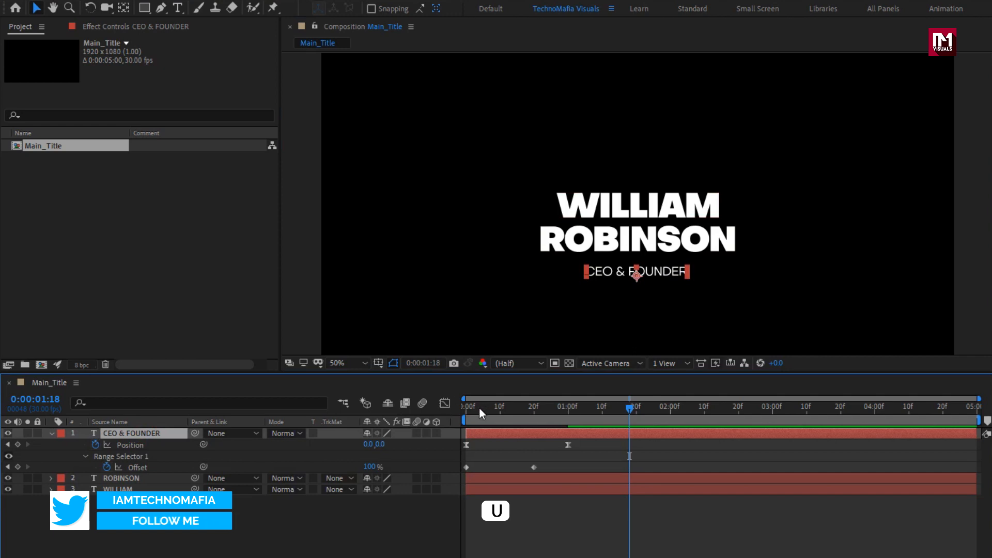
pyautogui.moveTo(479, 407); pyautogui.dragTo(459, 410)
pyautogui.click(372, 444)
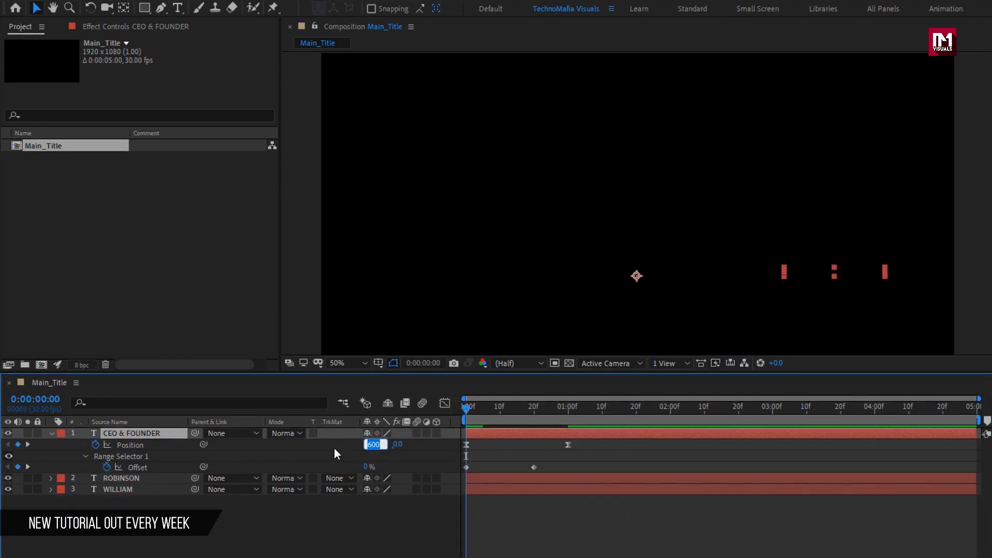
pyautogui.write('-100')
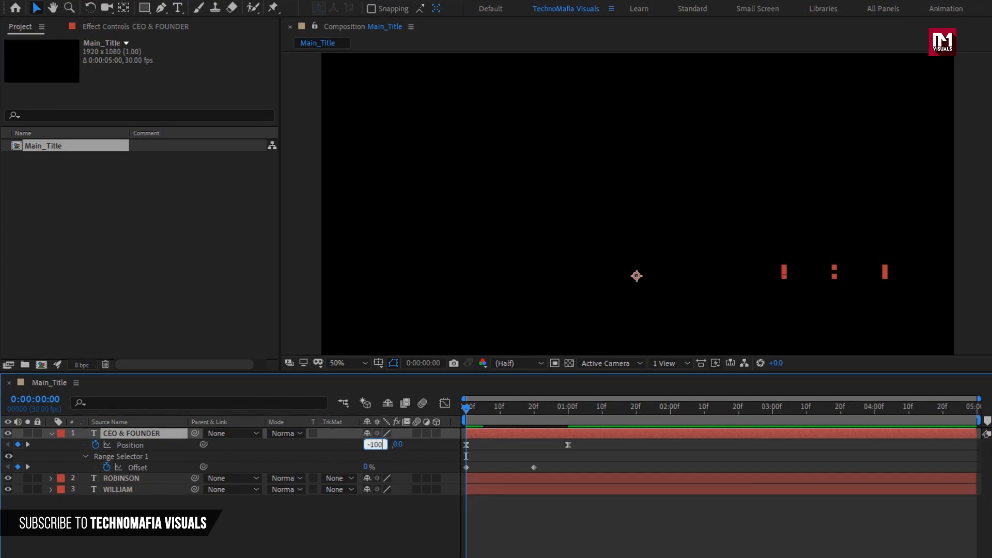
pyautogui.press('Return')
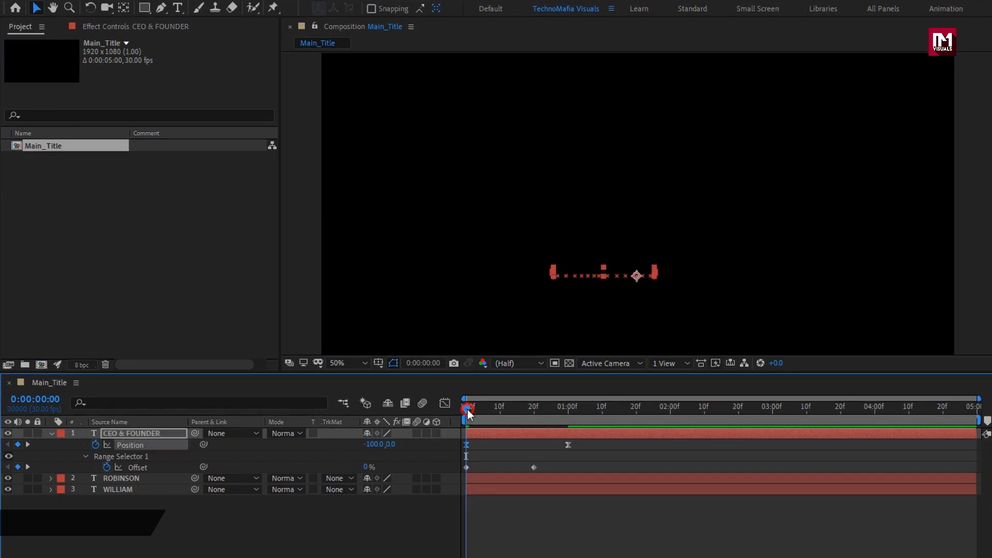
pyautogui.moveTo(470, 409); pyautogui.dragTo(605, 405)
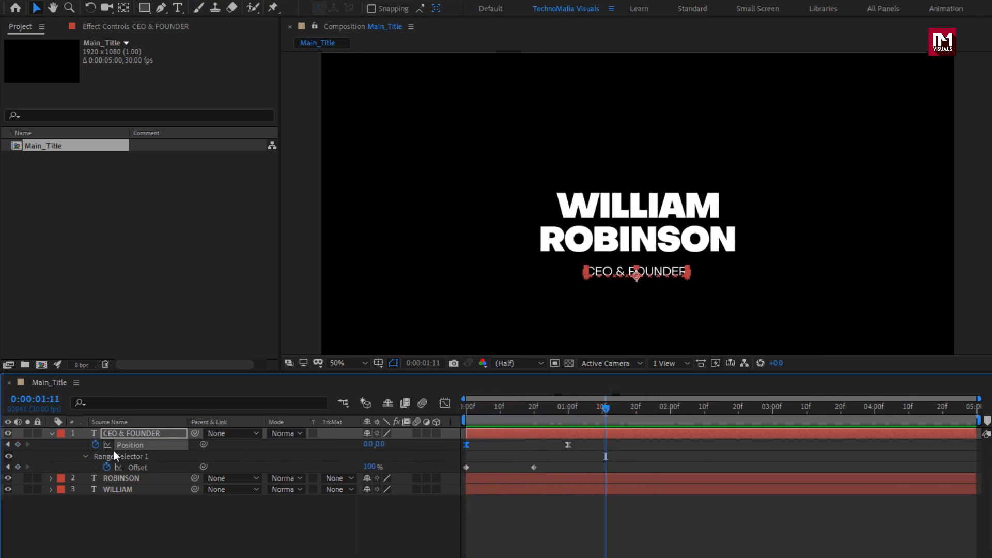
pyautogui.click(51, 434)
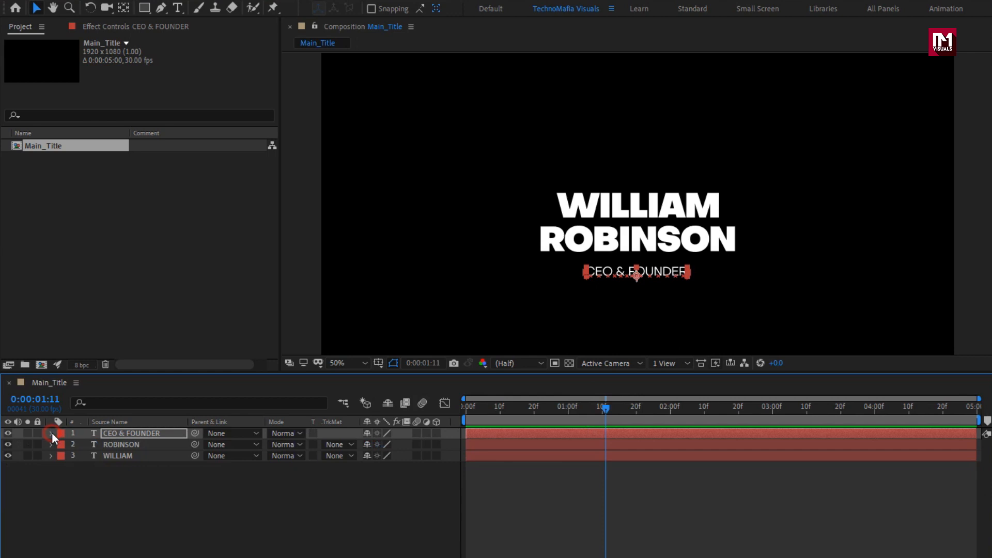
pyautogui.click(164, 499)
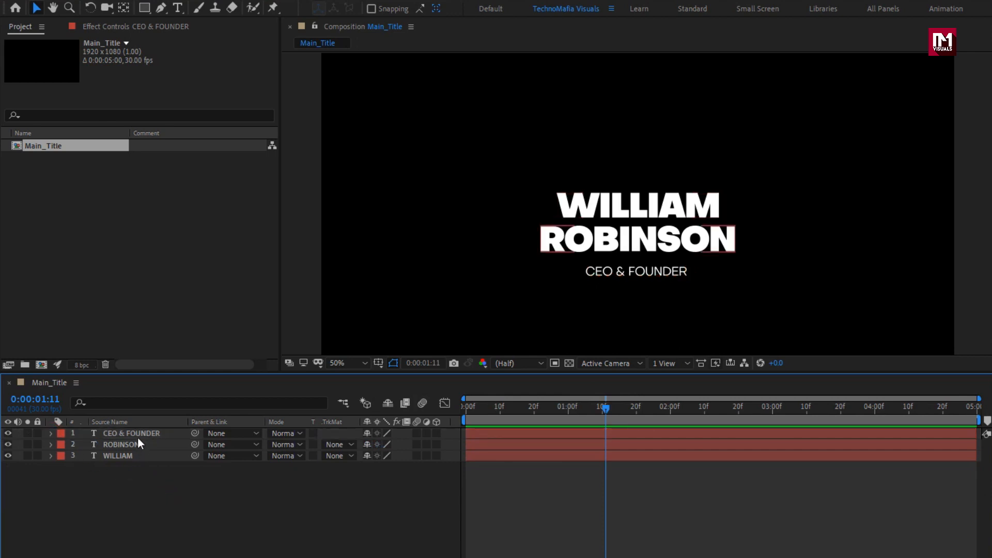
# Step: Set up the Pen tool with no fill and a solid-colour stroke
pyautogui.click(161, 8)
pyautogui.click(357, 9)
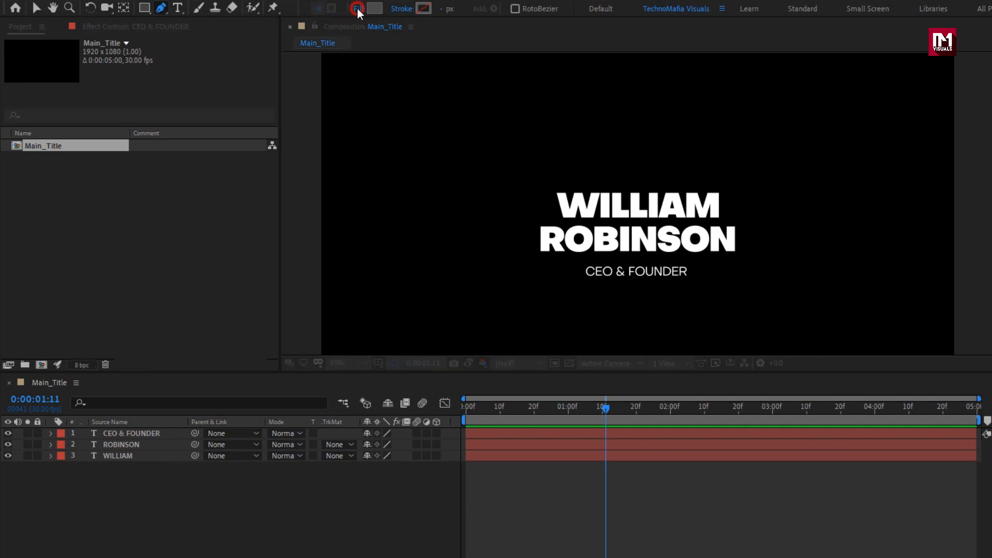
pyautogui.click(324, 195)
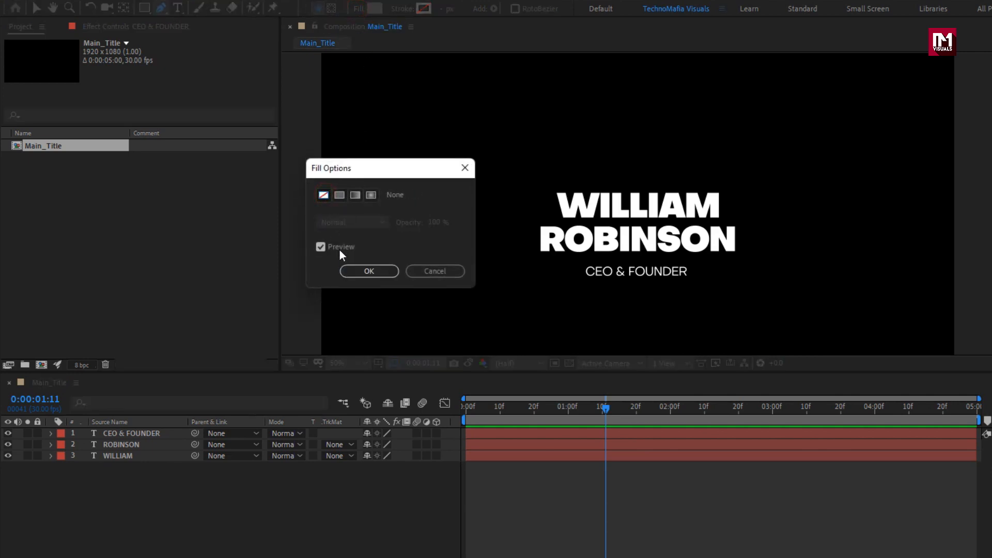
pyautogui.click(352, 271)
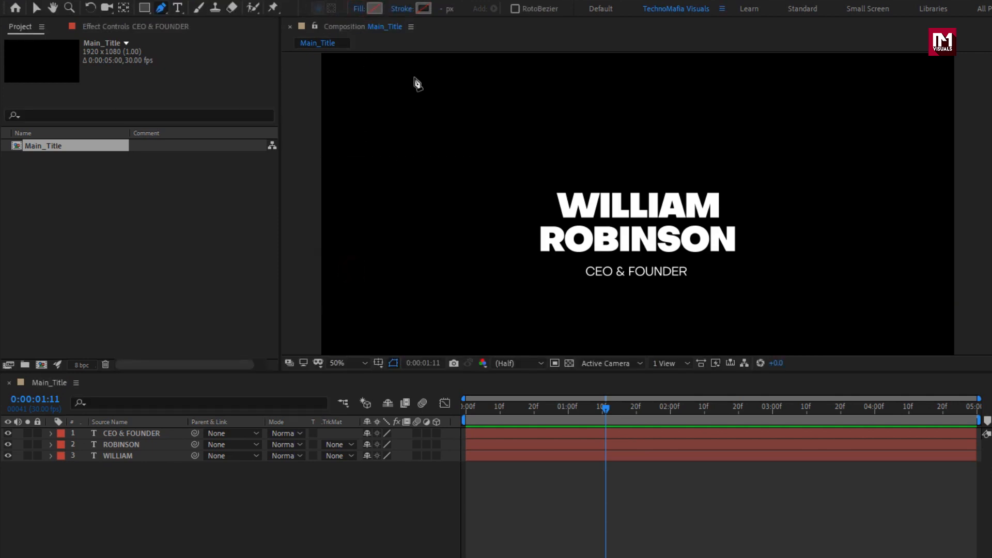
pyautogui.click(402, 9)
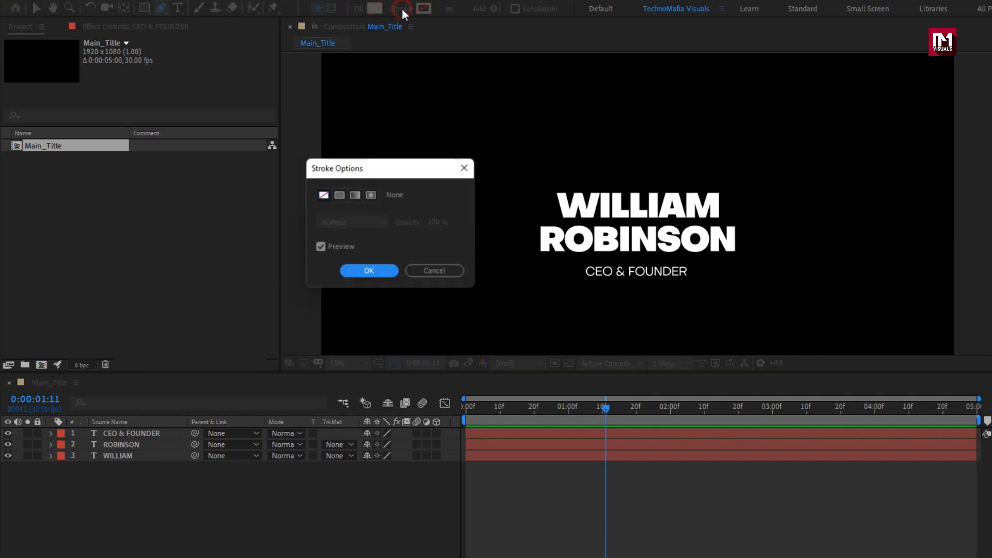
pyautogui.click(340, 195)
pyautogui.click(364, 271)
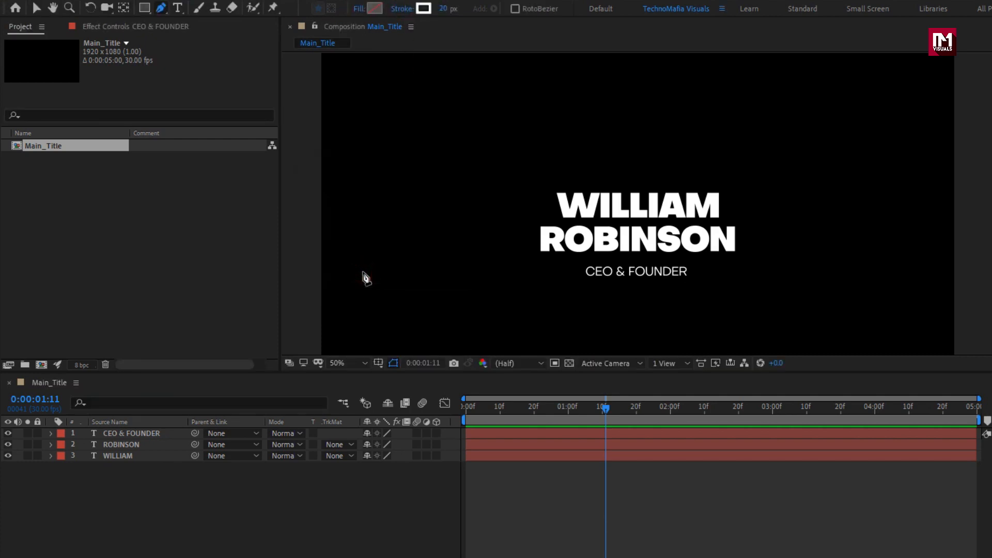
# Step: Draw a straight horizontal line across the first-name text, give it a 90 px stroke and nudge it up slightly to cover the name
pyautogui.click(443, 207)
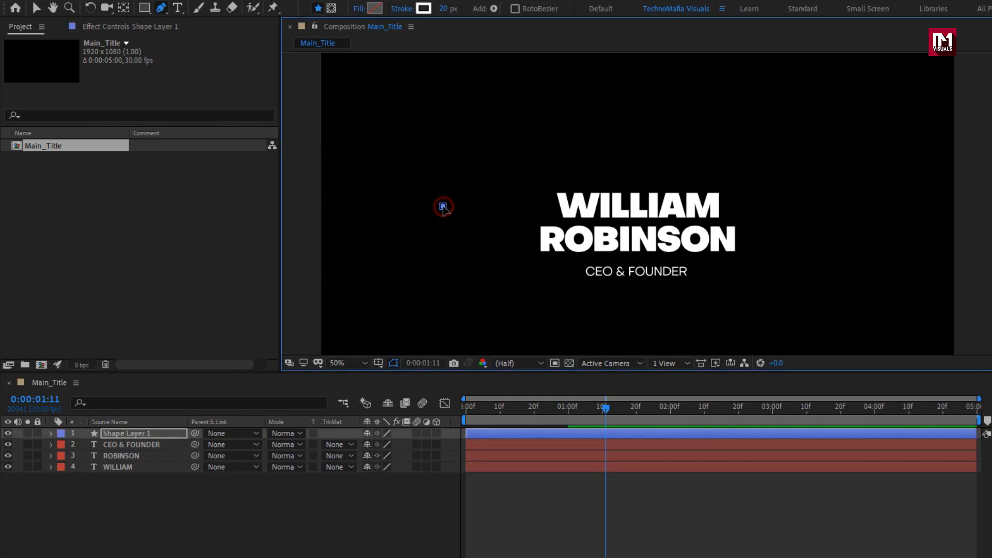
pyautogui.click(847, 206)
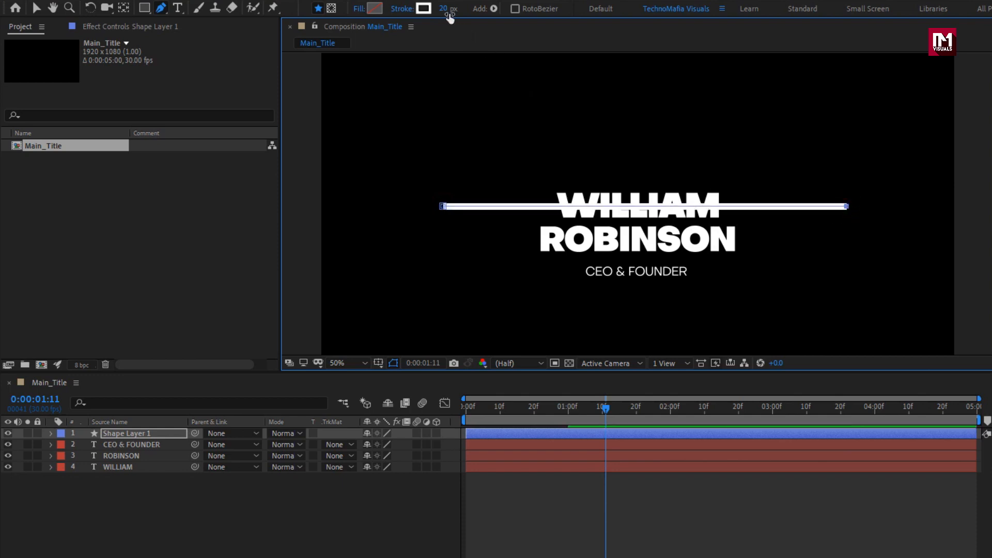
pyautogui.moveTo(450, 17)
pyautogui.mouseDown()
pyautogui.moveTo(444, 9)
pyautogui.moveTo(487, 6)
pyautogui.mouseUp()
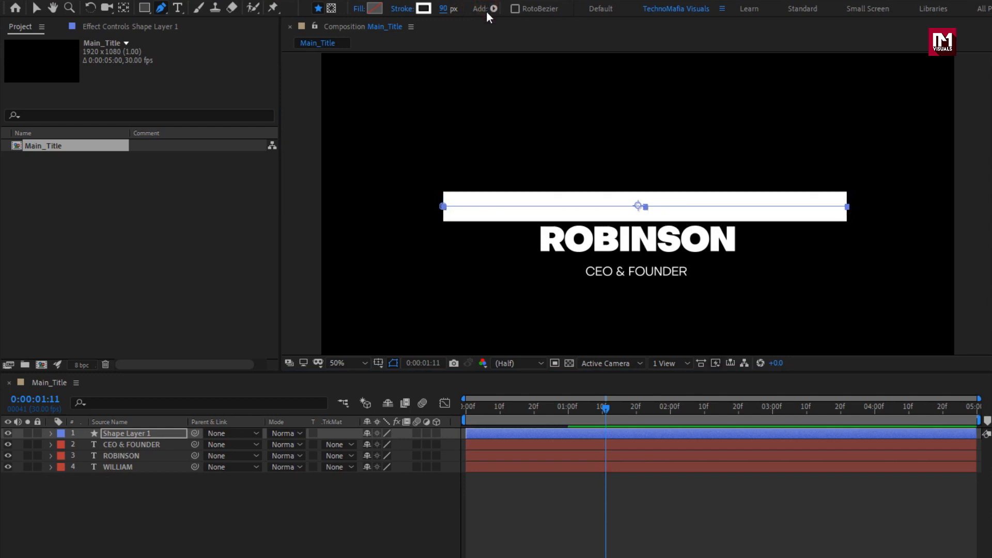
pyautogui.click(140, 434)
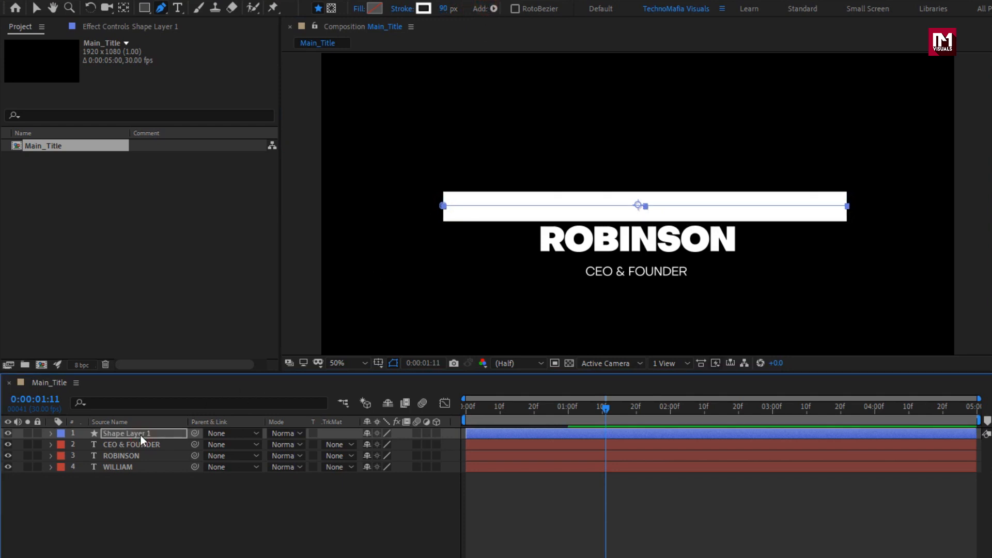
# Step: Move the bar shape layer's anchor point onto the exact centre of the bar
pyautogui.click(51, 434)
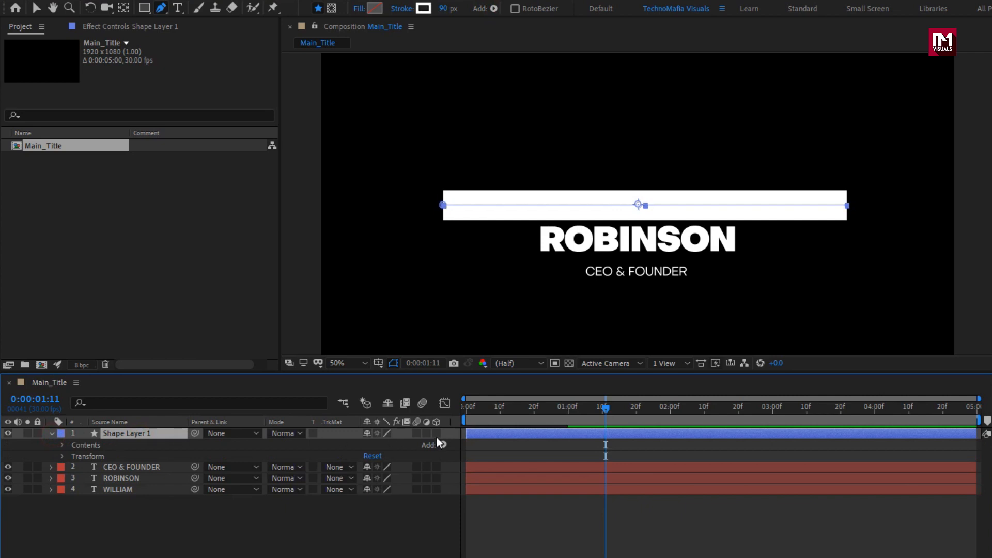
pyautogui.scroll(4, 650, 206)
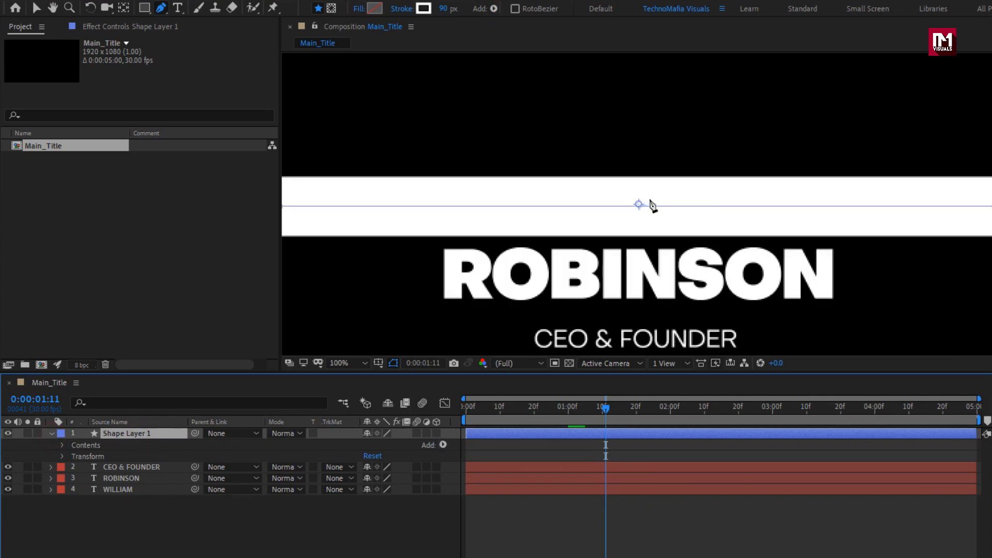
pyautogui.press('y')
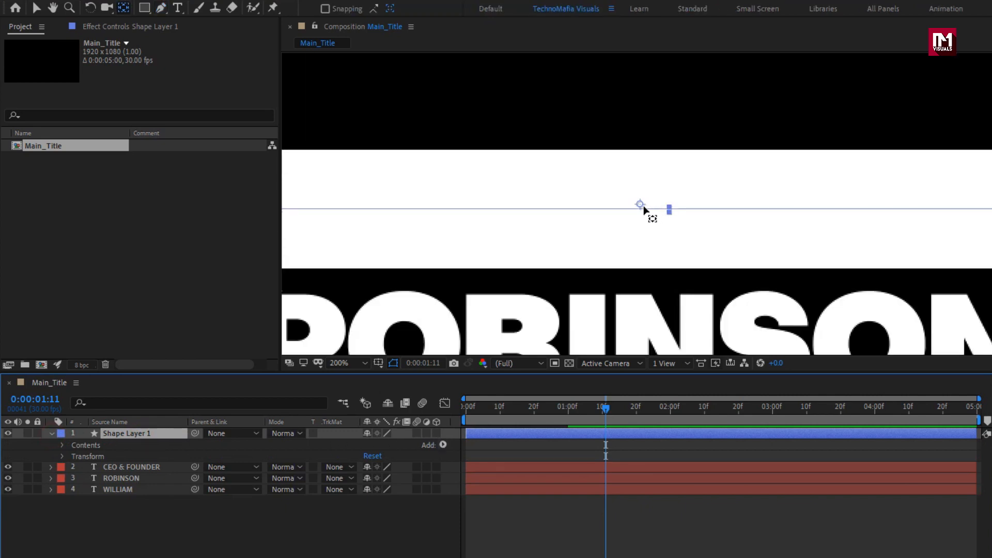
pyautogui.moveTo(640, 204); pyautogui.dragTo(668, 209)
pyautogui.press('g')
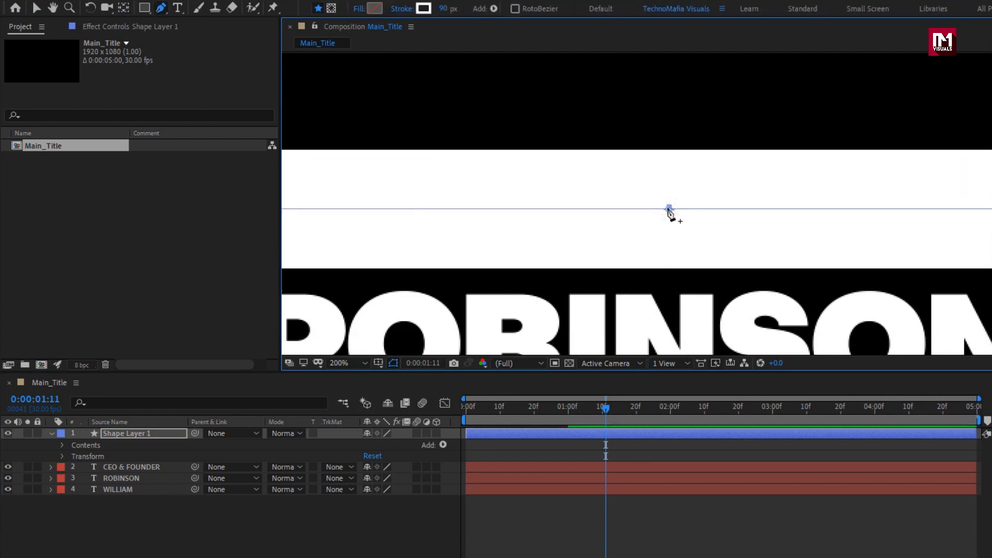
# Step: Go to 0:00:01:00 and add Trim Paths to the bar's shape layer
pyautogui.moveTo(564, 410)
pyautogui.mouseDown()
pyautogui.moveTo(461, 410)
pyautogui.moveTo(569, 404)
pyautogui.mouseUp()
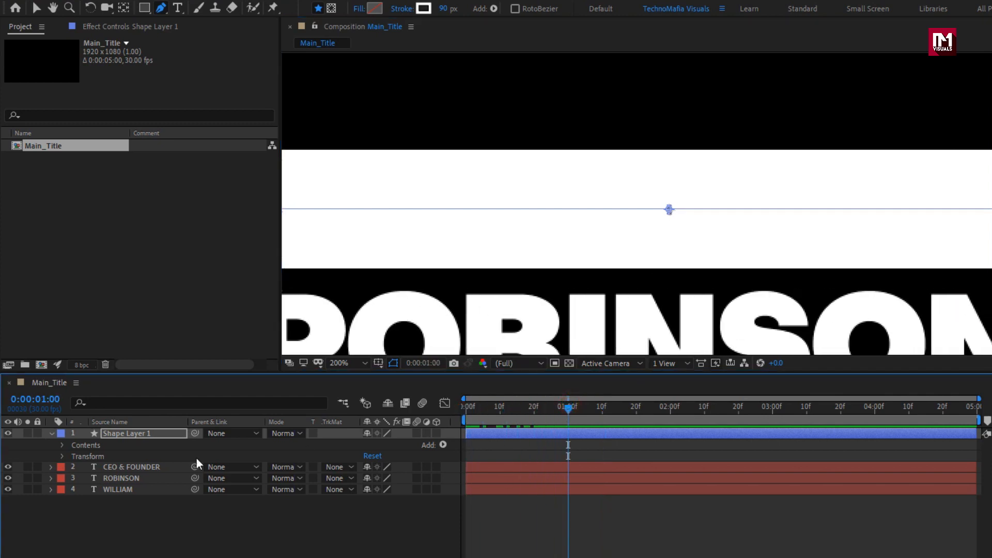
pyautogui.click(121, 435)
pyautogui.click(444, 444)
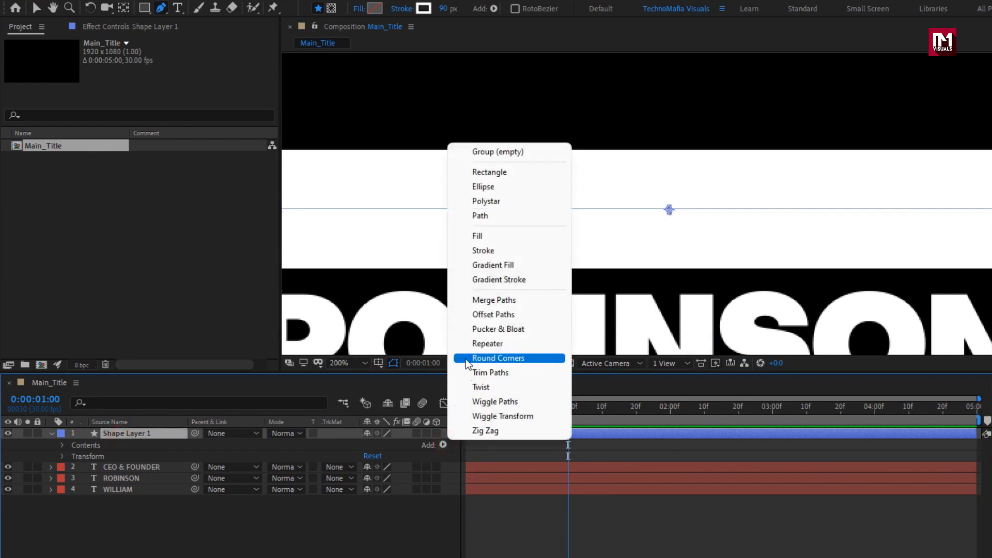
pyautogui.click(475, 374)
pyautogui.scroll(-4, 514, 288)
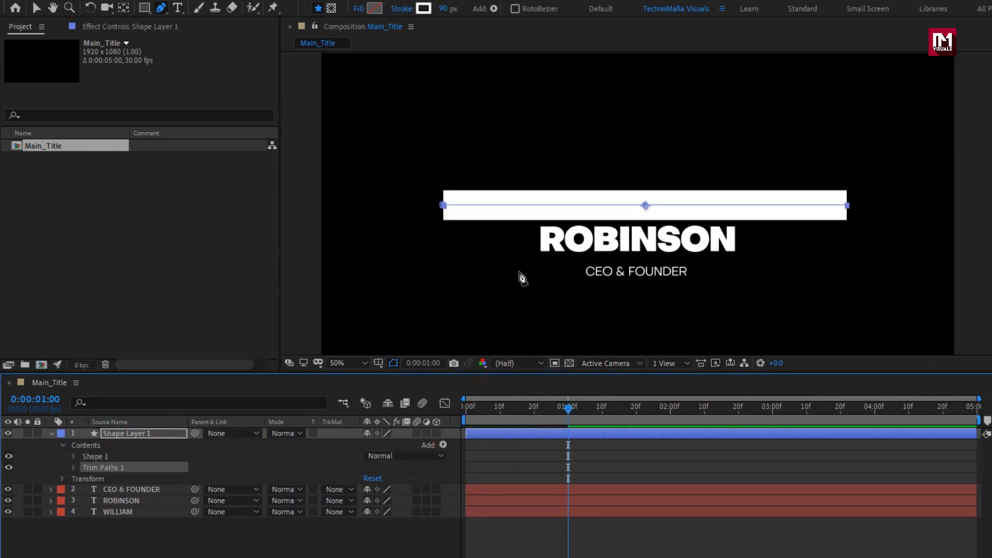
# Step: Keyframe the Trim Paths Start and End at 0:00:01:00, both at 100%
pyautogui.click(74, 468)
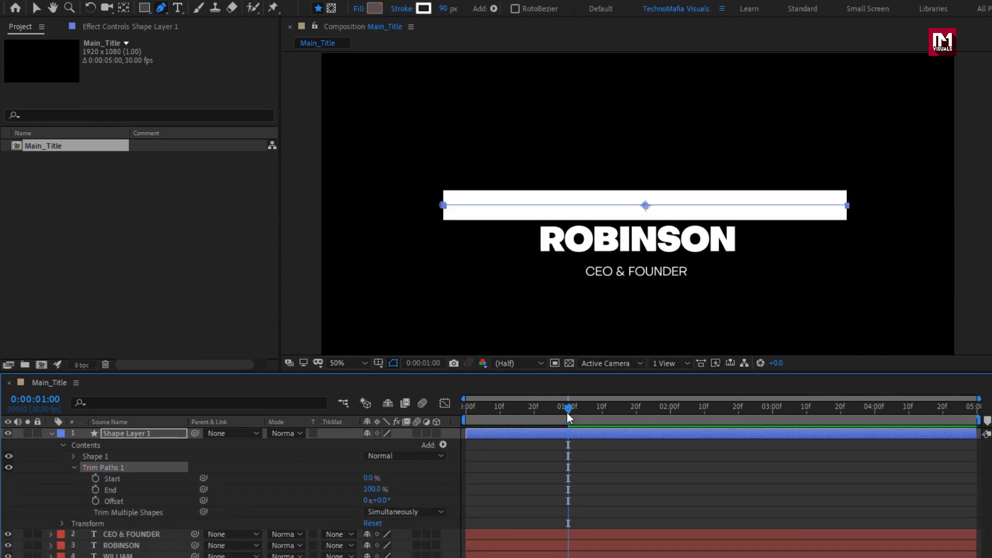
pyautogui.click(96, 479)
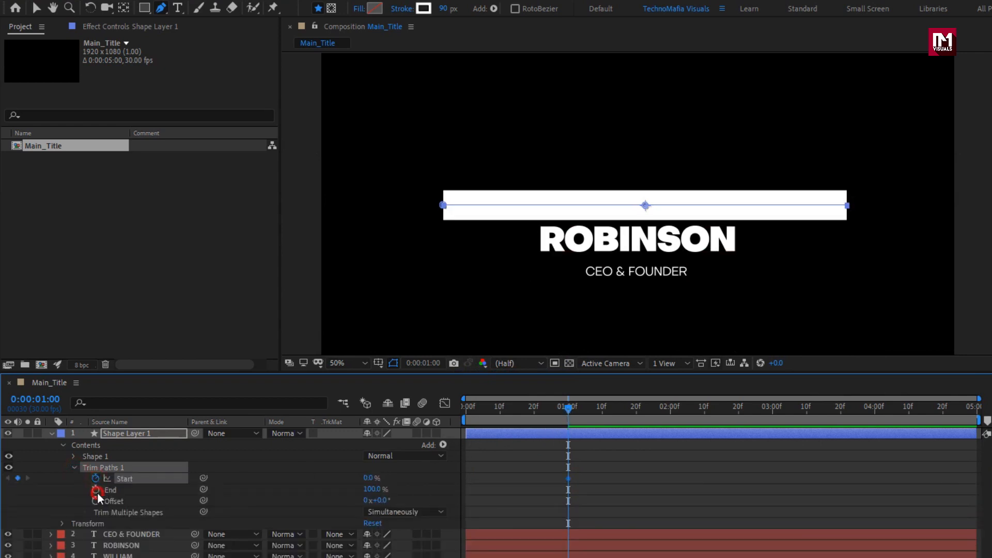
pyautogui.click(96, 490)
pyautogui.moveTo(366, 479); pyautogui.dragTo(434, 472)
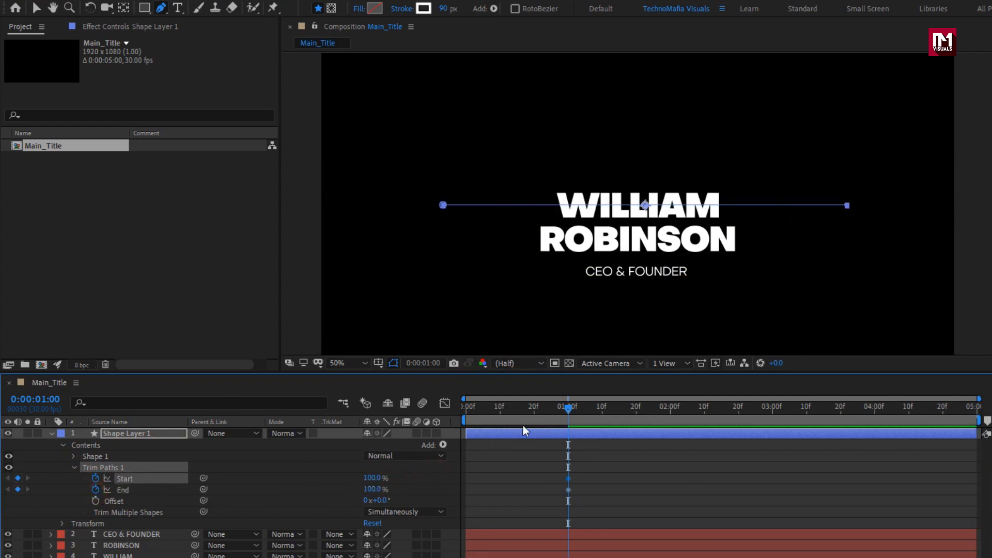
# Step: Set the Trim Paths Start and End both to 0% at 0:00:00:00
pyautogui.moveTo(550, 411); pyautogui.dragTo(461, 411)
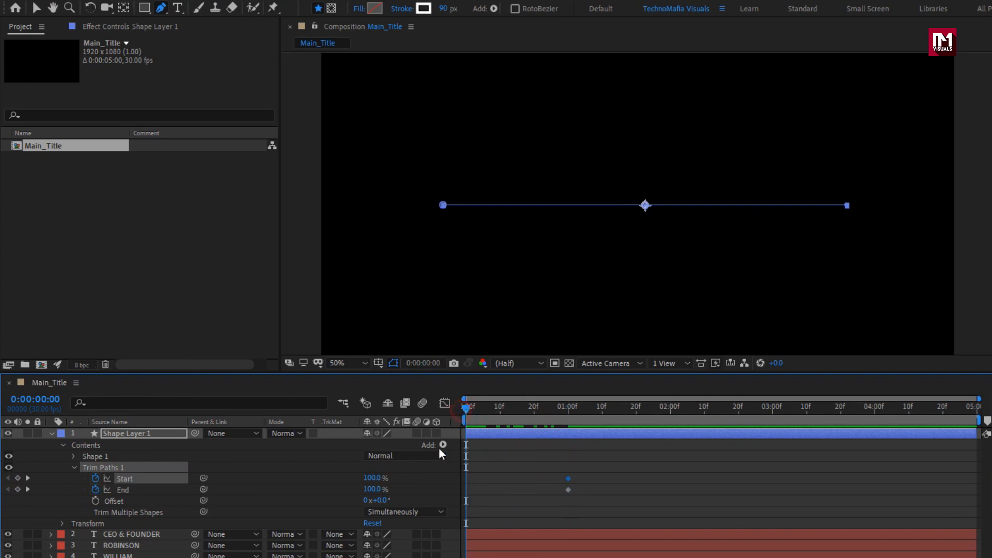
pyautogui.moveTo(370, 481); pyautogui.dragTo(261, 483)
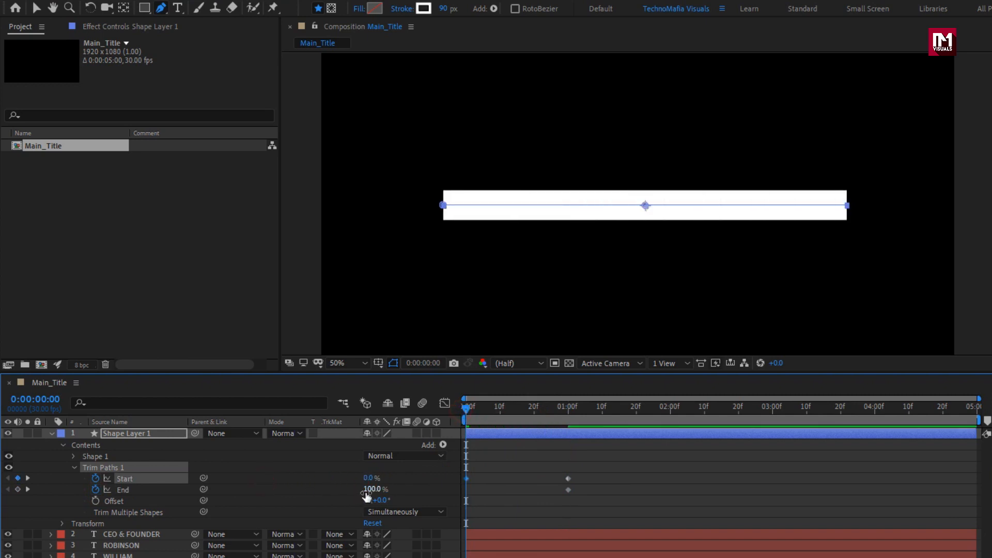
pyautogui.moveTo(370, 489); pyautogui.dragTo(266, 488)
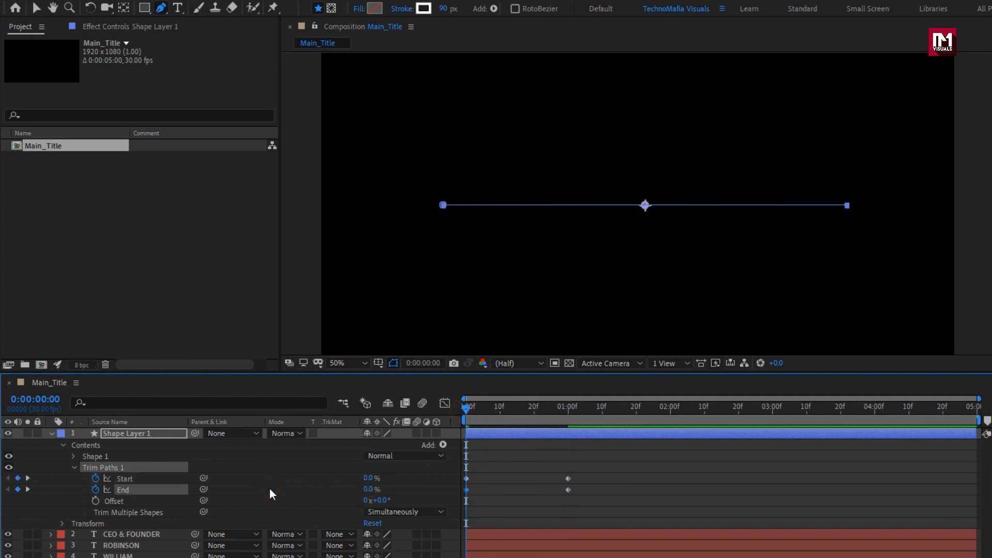
# Step: Apply Easy Ease to all four Start and End keyframes of the Trim Paths
pyautogui.moveTo(582, 473); pyautogui.dragTo(464, 493)
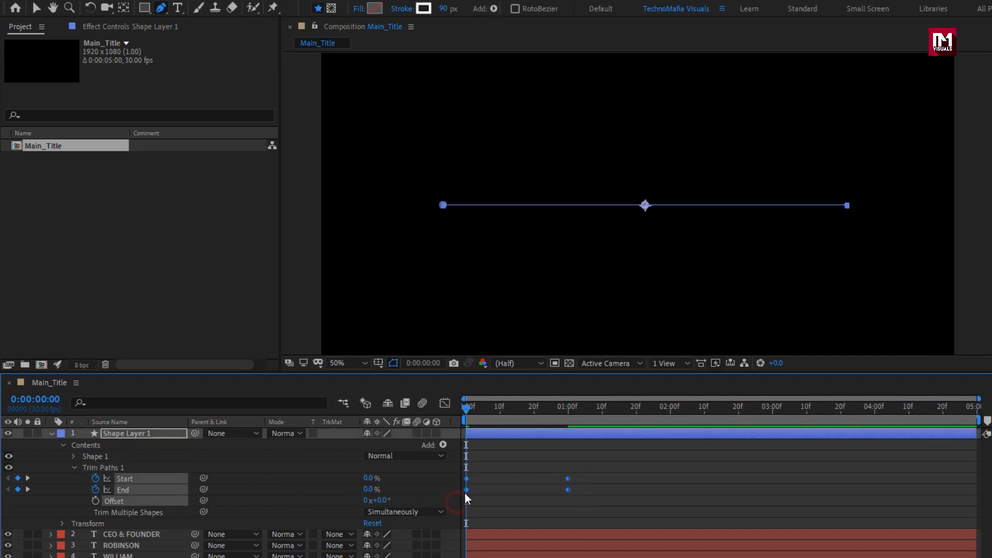
pyautogui.rightClick(467, 488)
pyautogui.moveTo(548, 473)
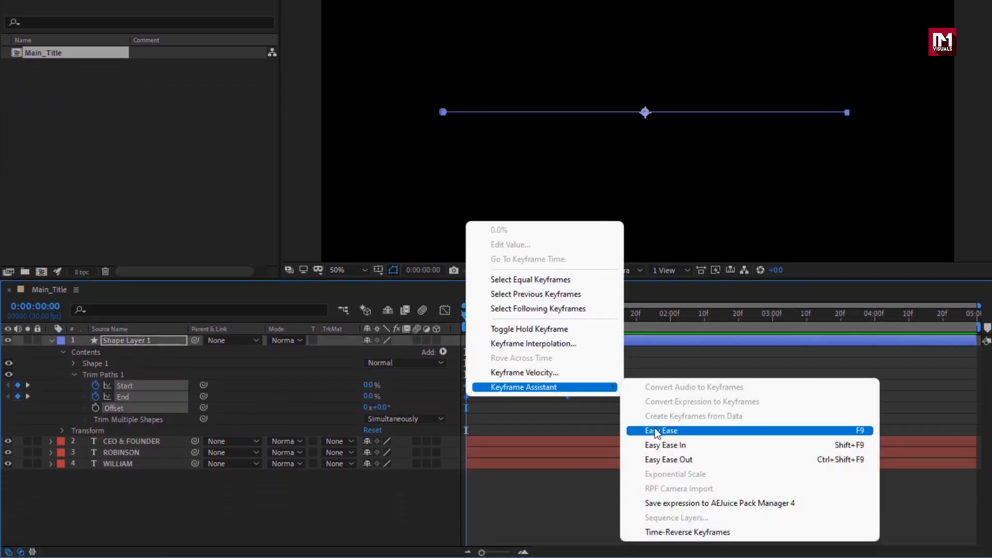
pyautogui.click(655, 430)
# Step: Reshape the Trim Paths speed curves so Start peaks early and End peaks late within the first second
pyautogui.click(445, 311)
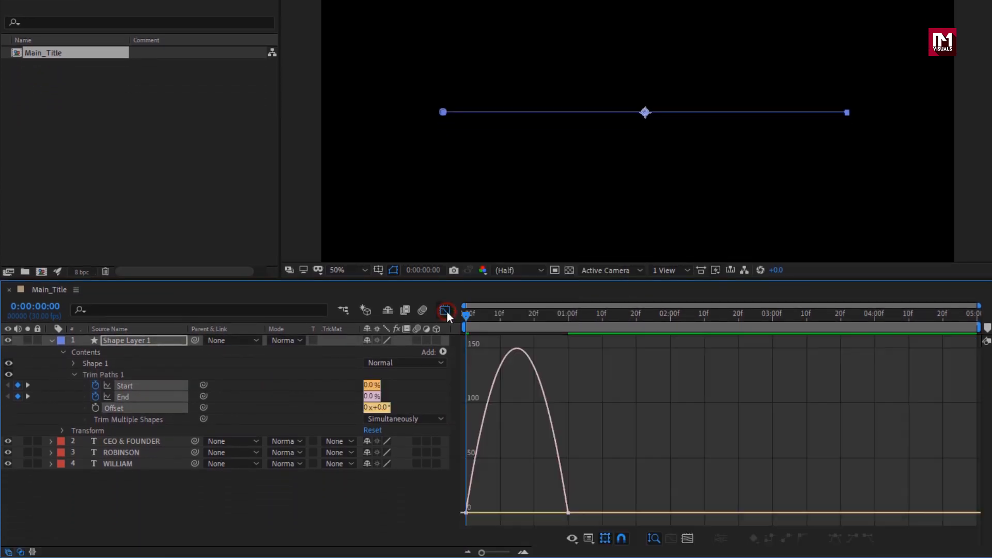
pyautogui.click(251, 393)
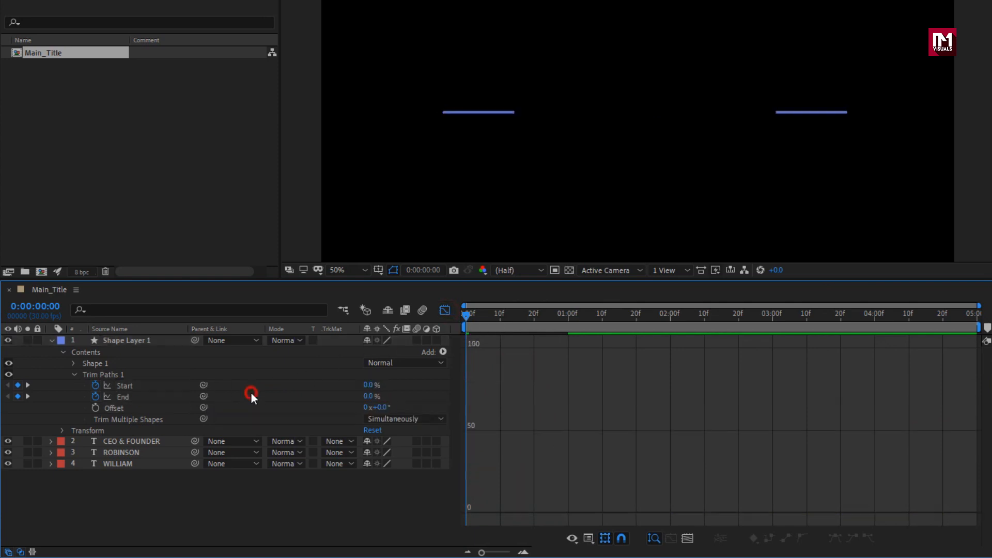
pyautogui.click(148, 387)
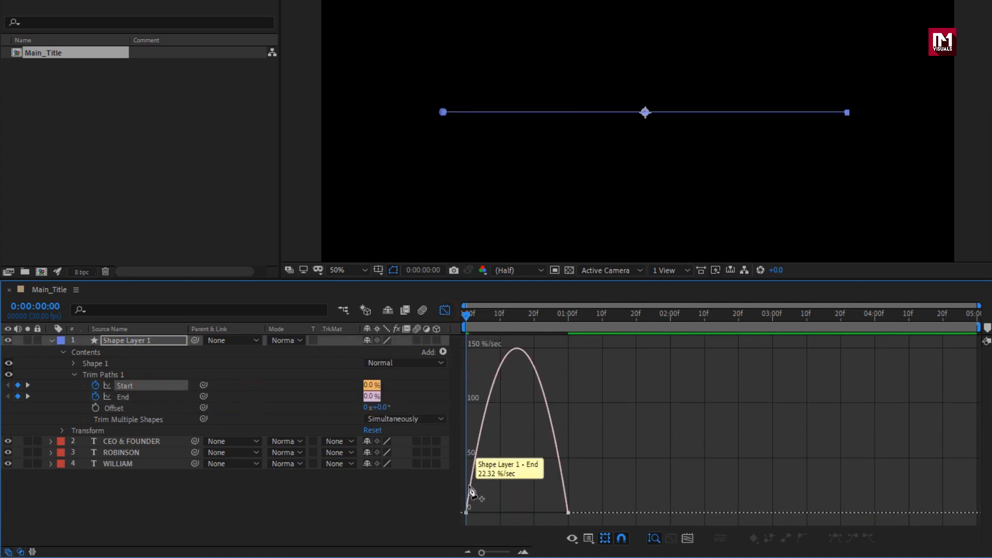
pyautogui.moveTo(471, 488); pyautogui.dragTo(519, 507)
pyautogui.click(549, 469)
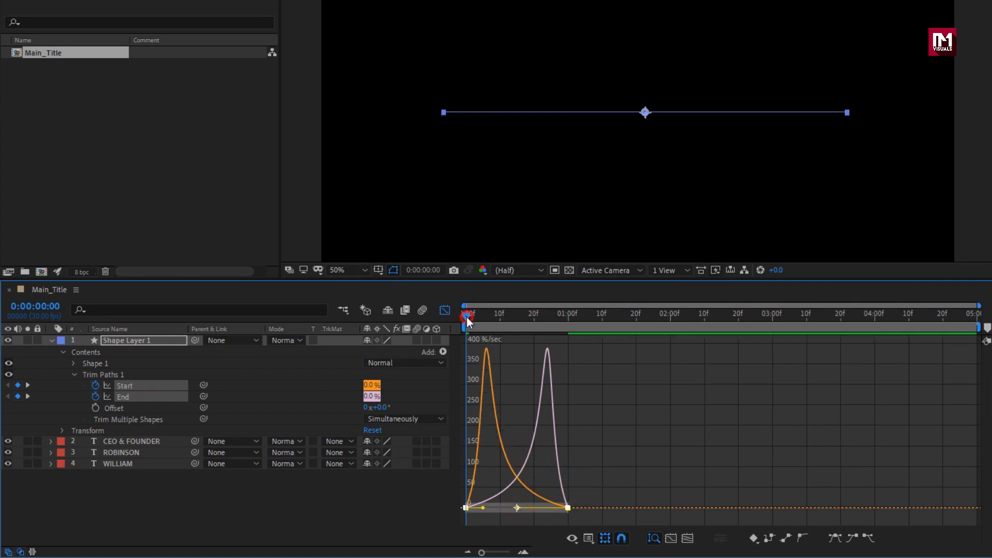
pyautogui.moveTo(467, 317); pyautogui.dragTo(616, 321)
pyautogui.click(444, 310)
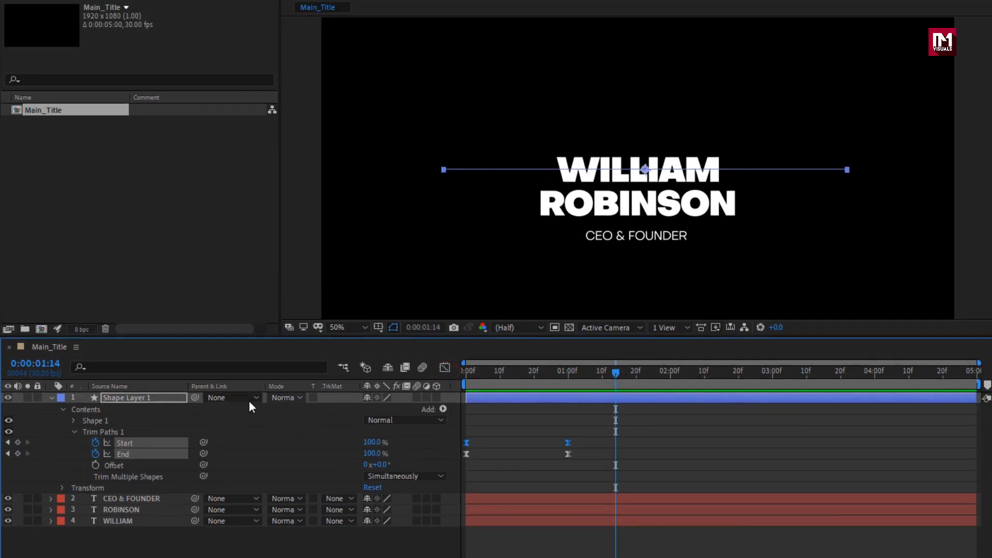
# Step: Collapse Shape Layer 1 and duplicate it to make a second bar
pyautogui.click(56, 342)
pyautogui.hotkey('ctrl', 'd')
pyautogui.click(51, 434)
pyautogui.click(118, 433)
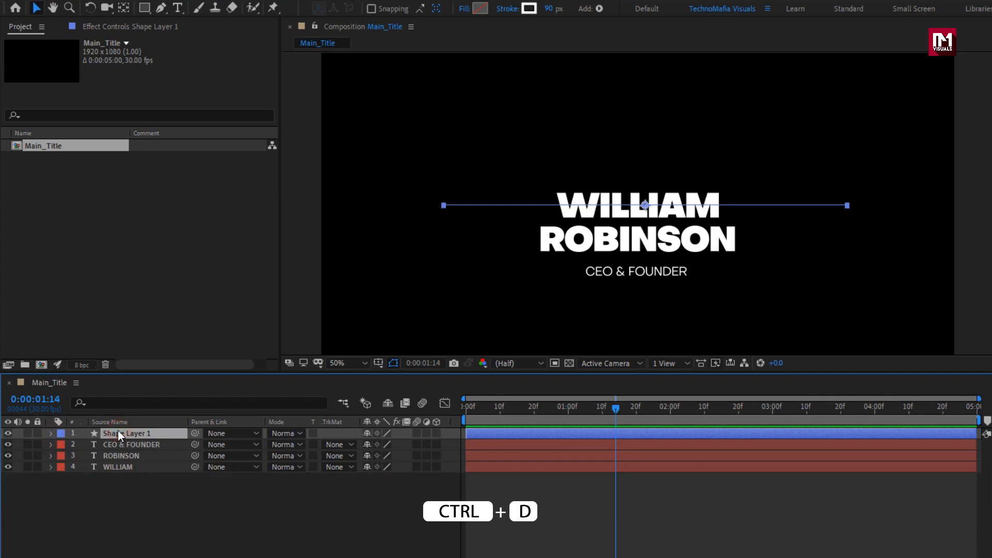
pyautogui.hotkey('ctrl', 'd')
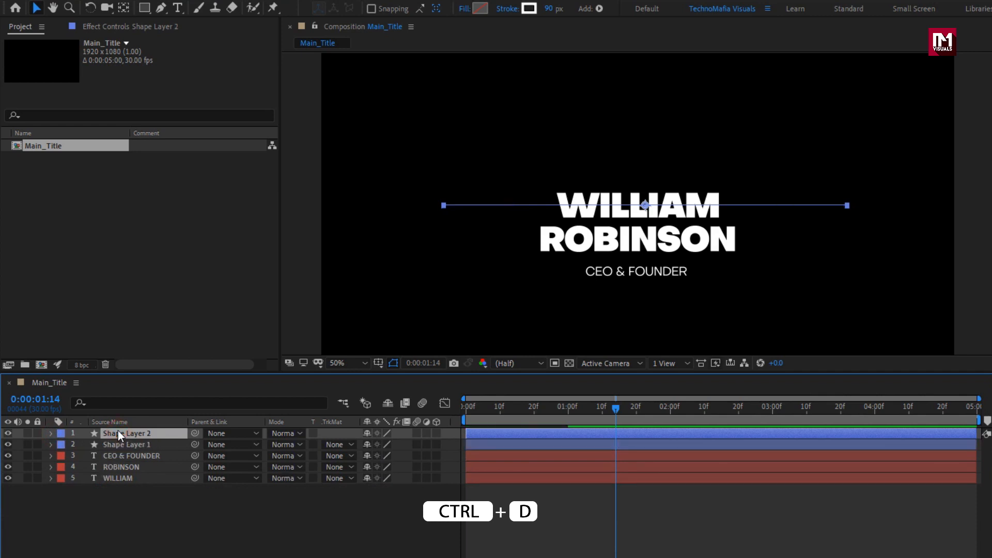
# Step: Move the duplicate bar, Shape Layer 2, down over the surname line by setting its Position to 982, 640
pyautogui.click(527, 408)
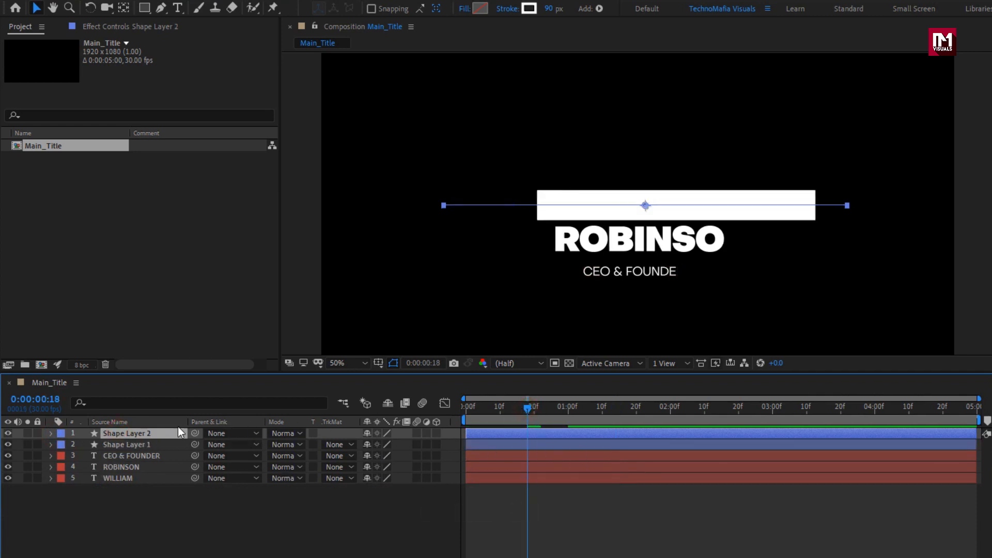
pyautogui.press('p')
pyautogui.moveTo(389, 444); pyautogui.dragTo(457, 439)
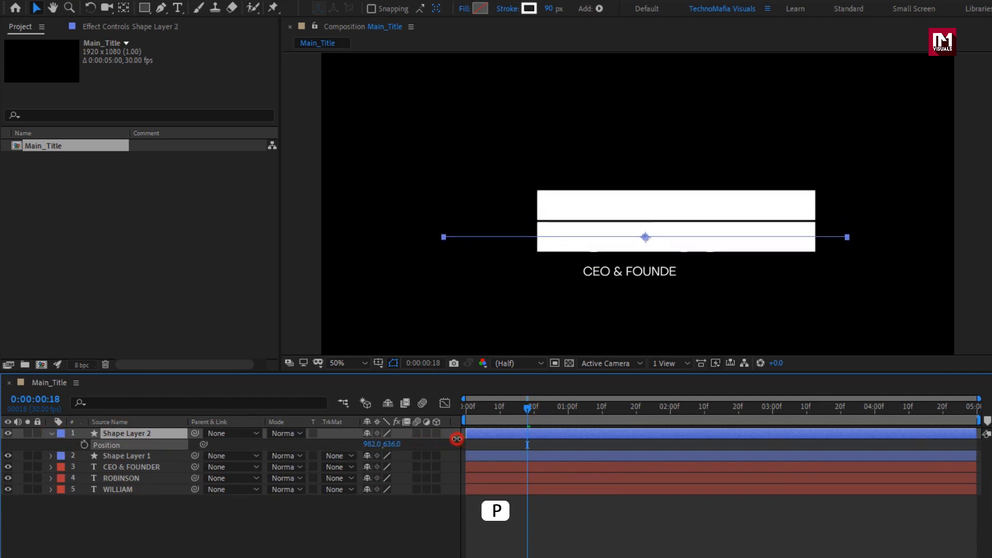
pyautogui.moveTo(501, 410); pyautogui.dragTo(544, 412)
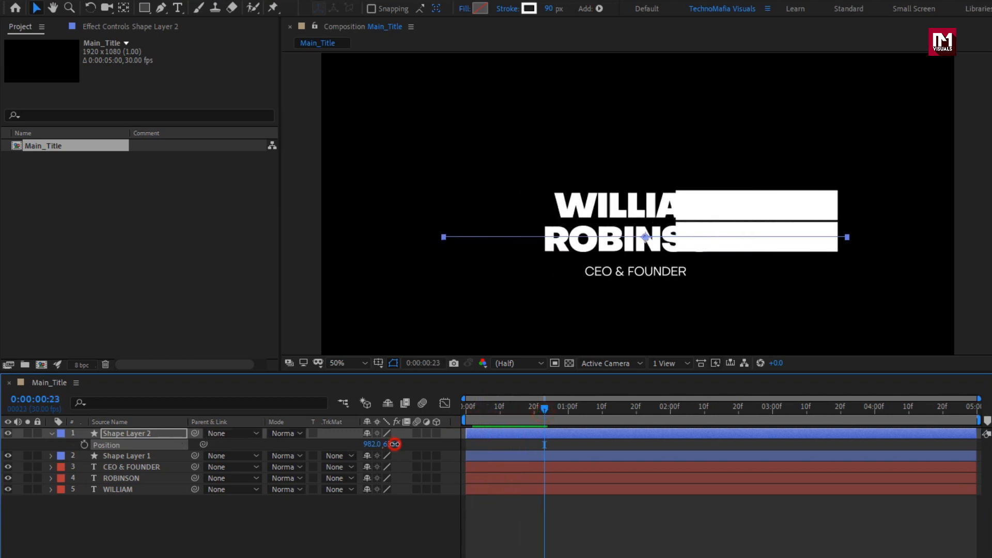
pyautogui.moveTo(395, 444); pyautogui.dragTo(398, 443)
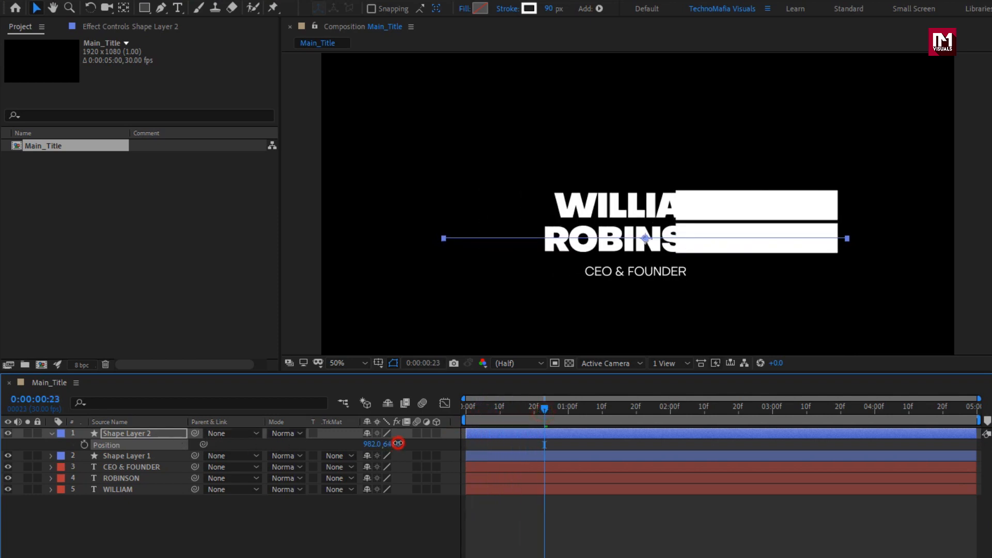
# Step: Reverse the direction of Path 1 in Shape Layer 2 so its bar wipes the opposite way
pyautogui.click(144, 437)
pyautogui.click(51, 434)
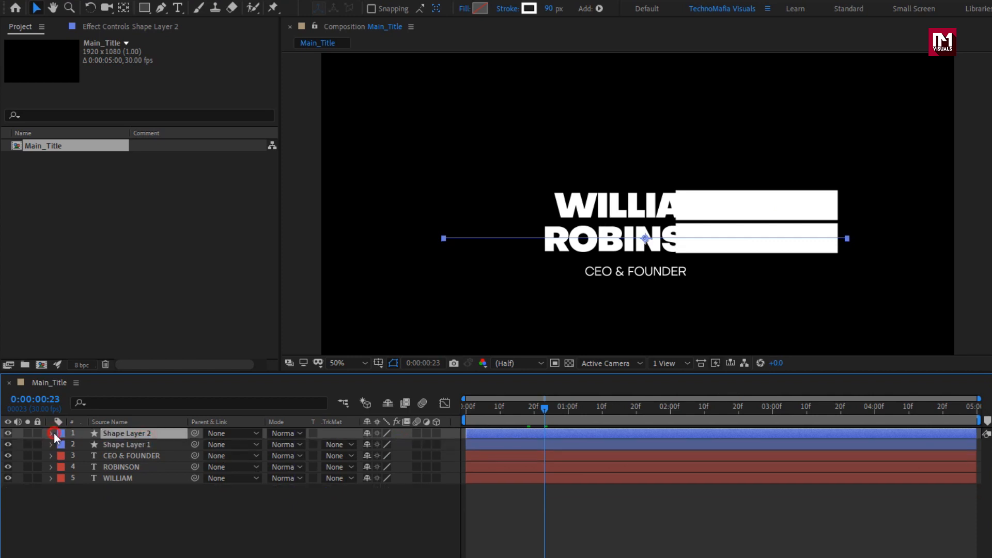
pyautogui.click(54, 433)
pyautogui.click(60, 456)
pyautogui.click(62, 445)
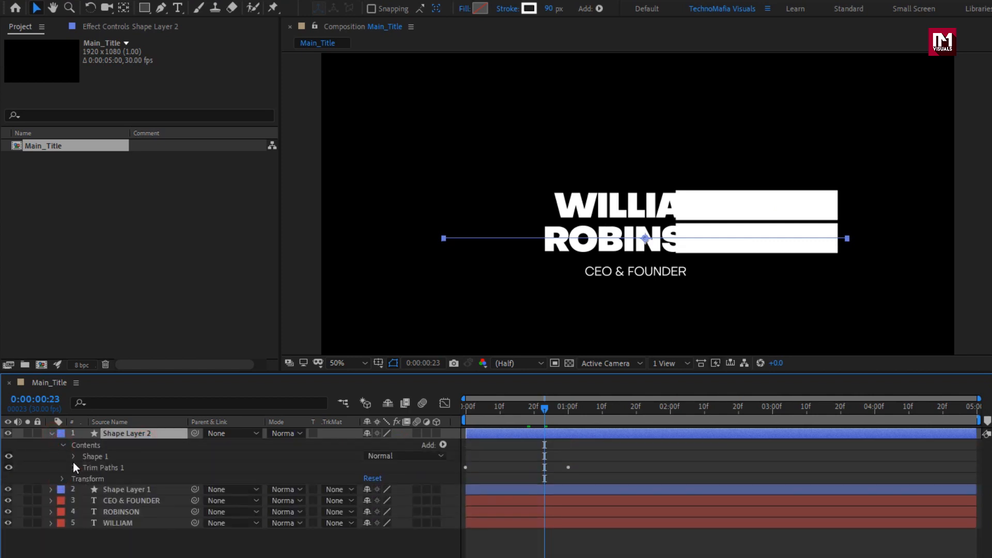
pyautogui.click(74, 457)
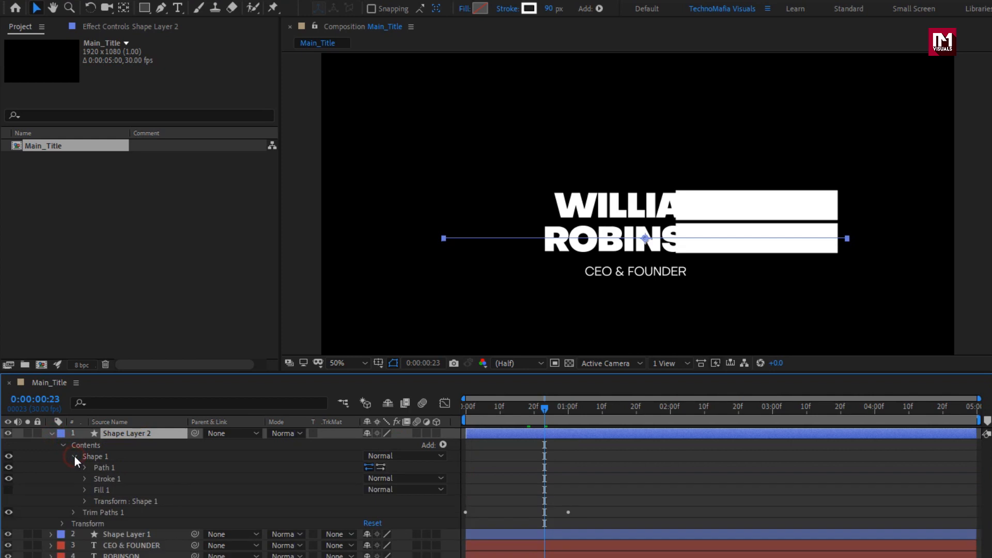
pyautogui.click(380, 467)
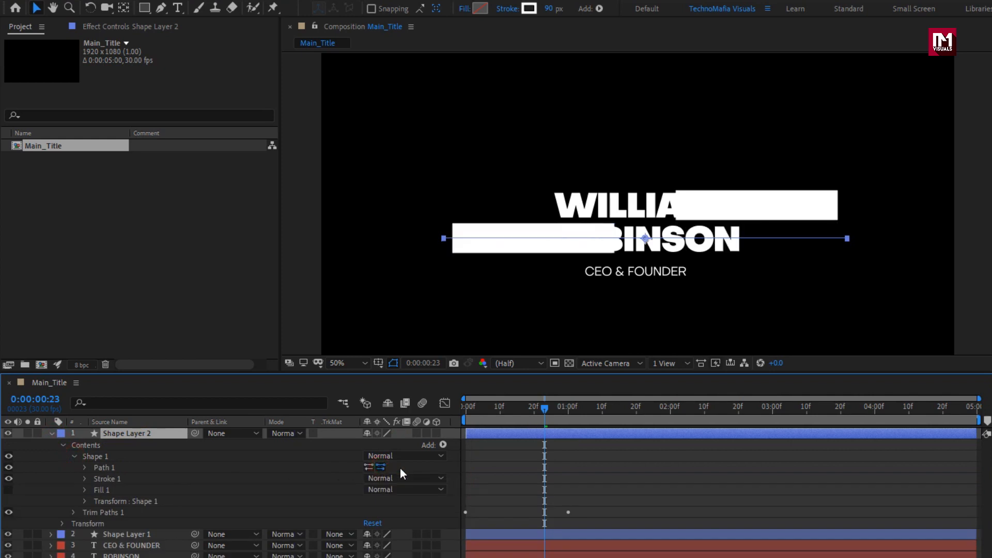
pyautogui.moveTo(501, 410); pyautogui.dragTo(483, 421)
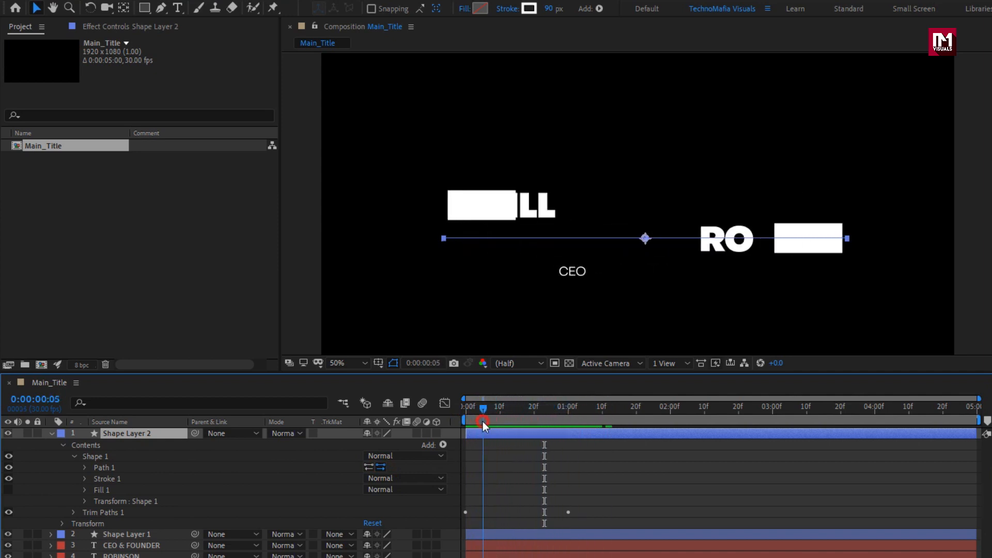
# Step: Shift the surname layer to start at 0:00:00:05 and the CEO & FOUNDER layer to start at 0:00:00:20
pyautogui.click(52, 433)
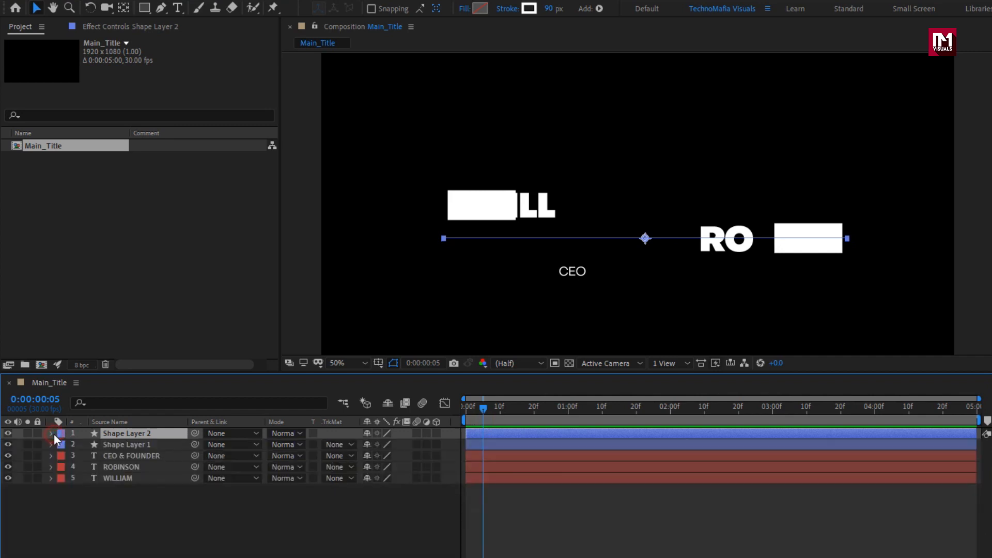
pyautogui.click(124, 474)
pyautogui.moveTo(979, 401); pyautogui.dragTo(625, 399)
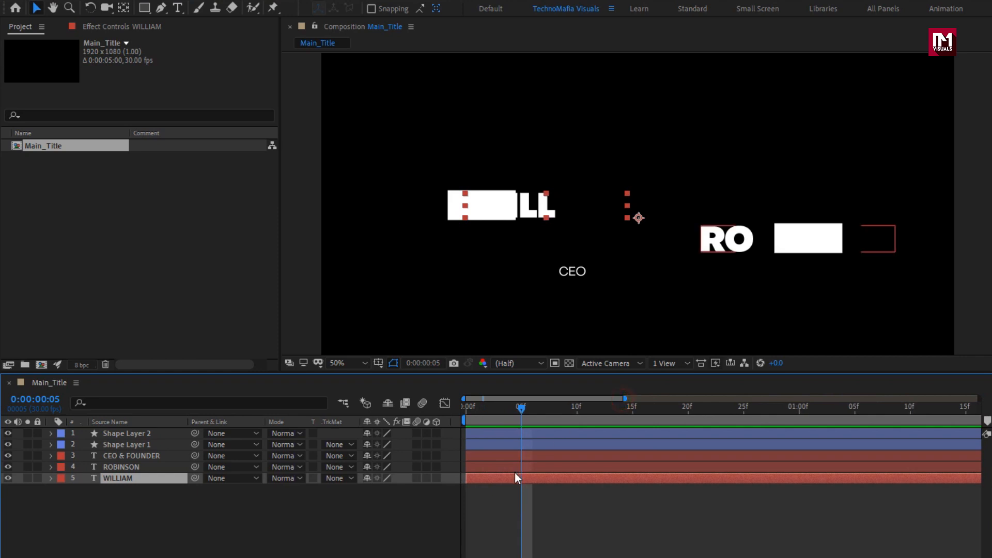
pyautogui.click(479, 470)
pyautogui.moveTo(479, 469); pyautogui.dragTo(529, 466)
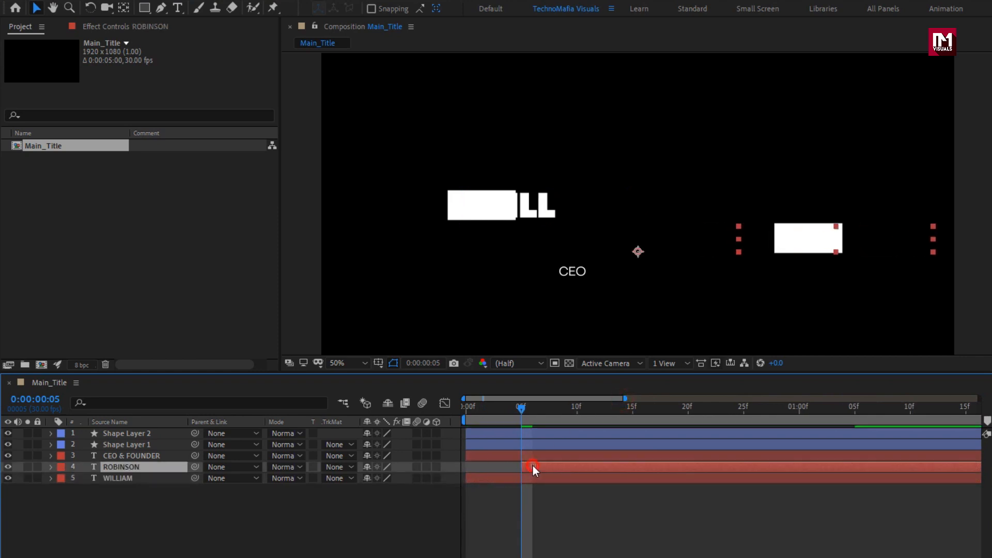
pyautogui.click(497, 454)
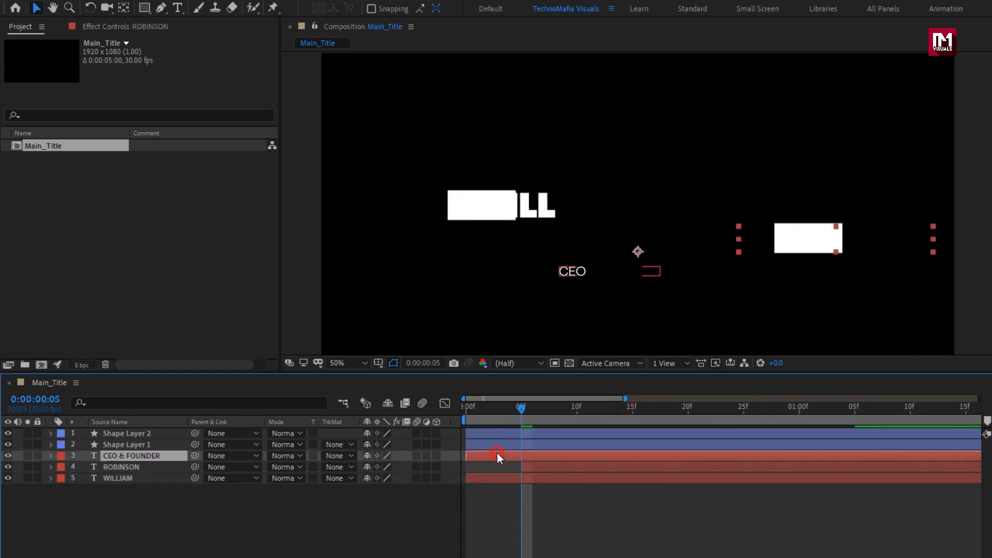
pyautogui.moveTo(497, 454); pyautogui.dragTo(700, 443)
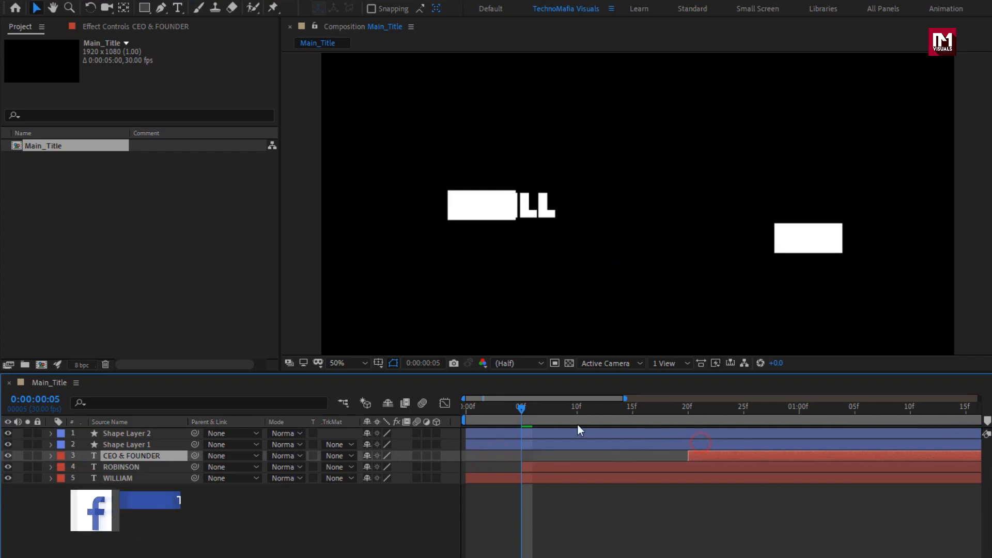
# Step: Delay the first-name text layer so it starts at 0:00:00:05
pyautogui.moveTo(521, 408); pyautogui.dragTo(489, 416)
pyautogui.moveTo(481, 476); pyautogui.dragTo(492, 479)
pyautogui.moveTo(488, 410); pyautogui.dragTo(521, 408)
pyautogui.moveTo(507, 473); pyautogui.dragTo(529, 473)
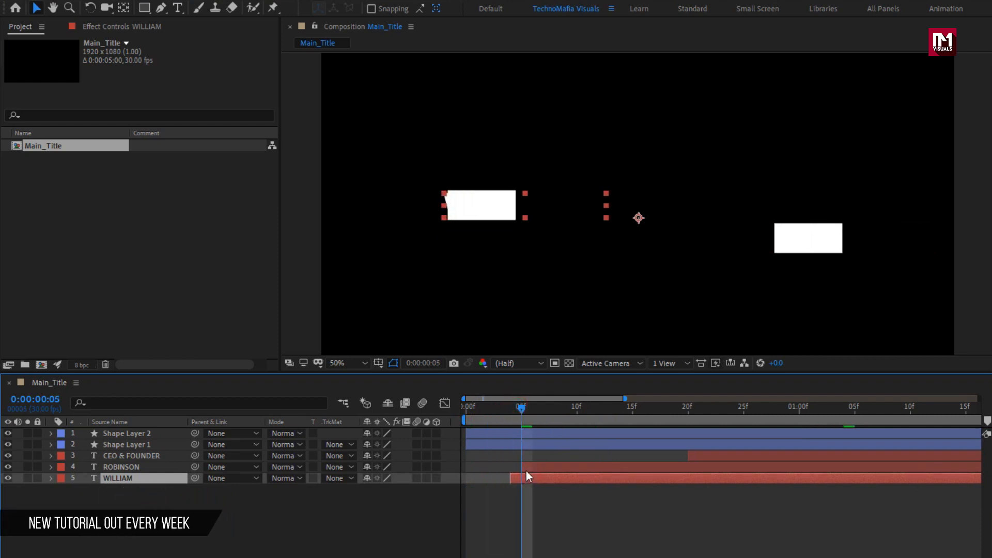
pyautogui.click(525, 478)
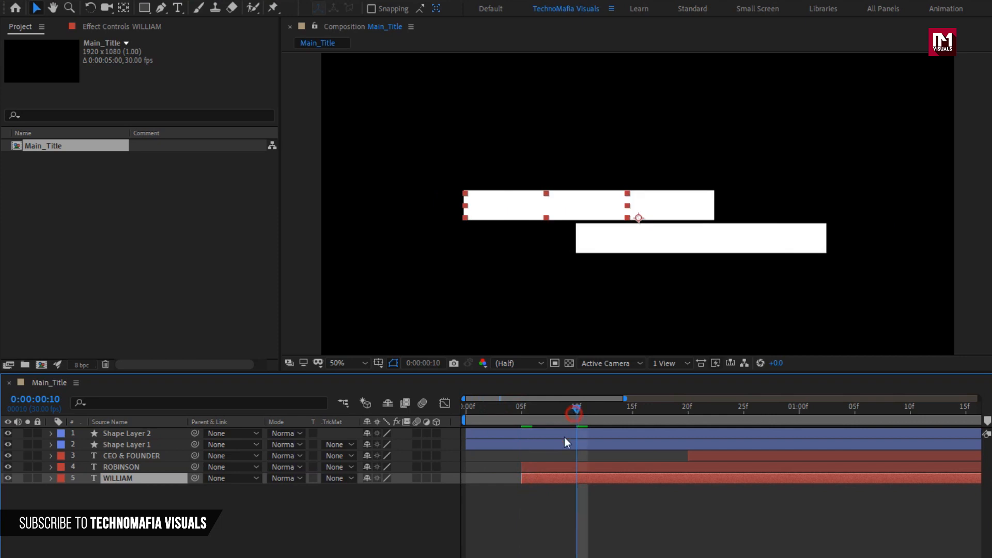
# Step: Delay the surname layer to start at 0:00:00:10 and its bar, Shape Layer 2, to start at 0:00:00:05
pyautogui.moveTo(526, 466); pyautogui.dragTo(577, 466)
pyautogui.moveTo(475, 411); pyautogui.dragTo(780, 426)
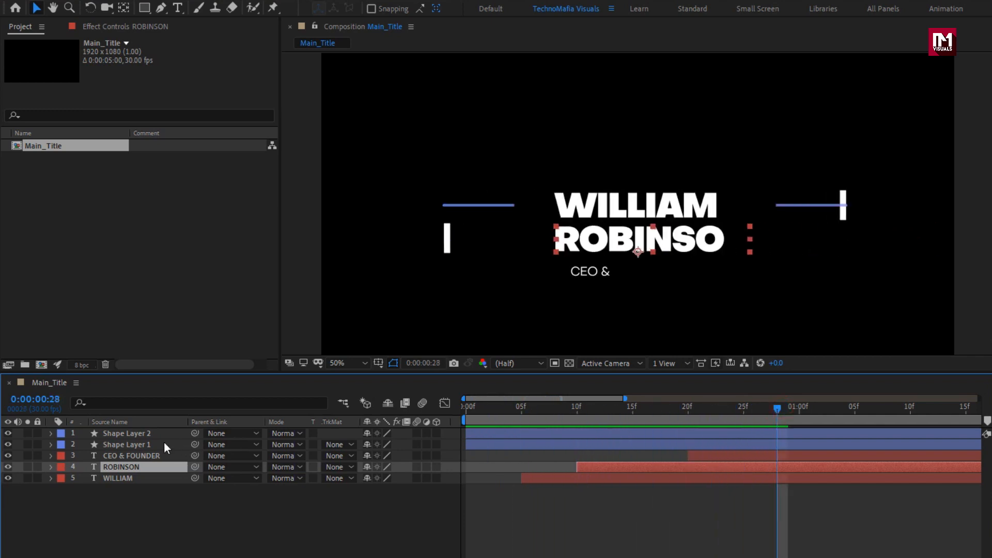
pyautogui.click(151, 434)
pyautogui.moveTo(488, 431); pyautogui.dragTo(542, 429)
pyautogui.moveTo(482, 405); pyautogui.dragTo(708, 420)
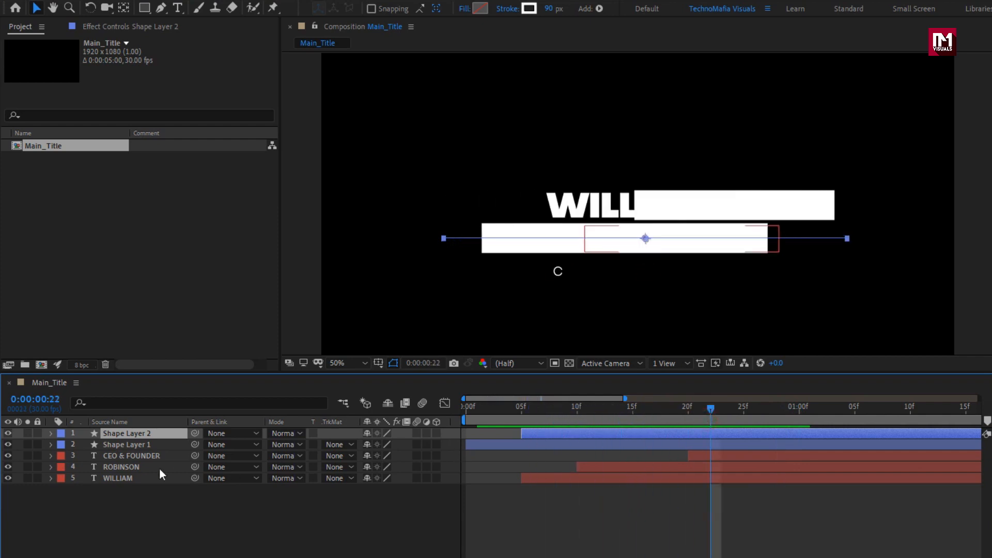
# Step: Duplicate Shape Layer 2, starting the copy at 0:00:00:15 and placing it over the job title at Position 982, 747
pyautogui.hotkey('ctrl', 'd')
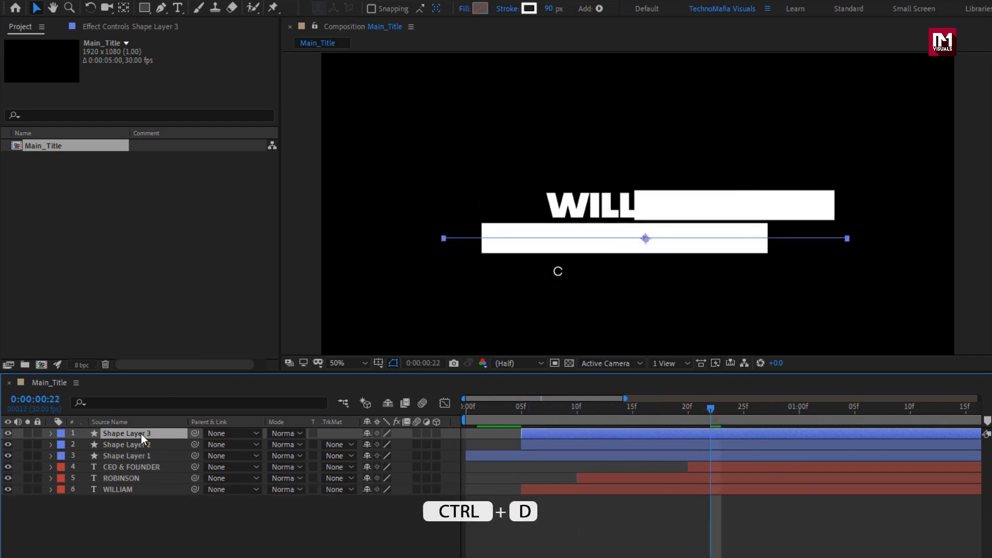
pyautogui.moveTo(560, 435); pyautogui.dragTo(699, 409)
pyautogui.press('p')
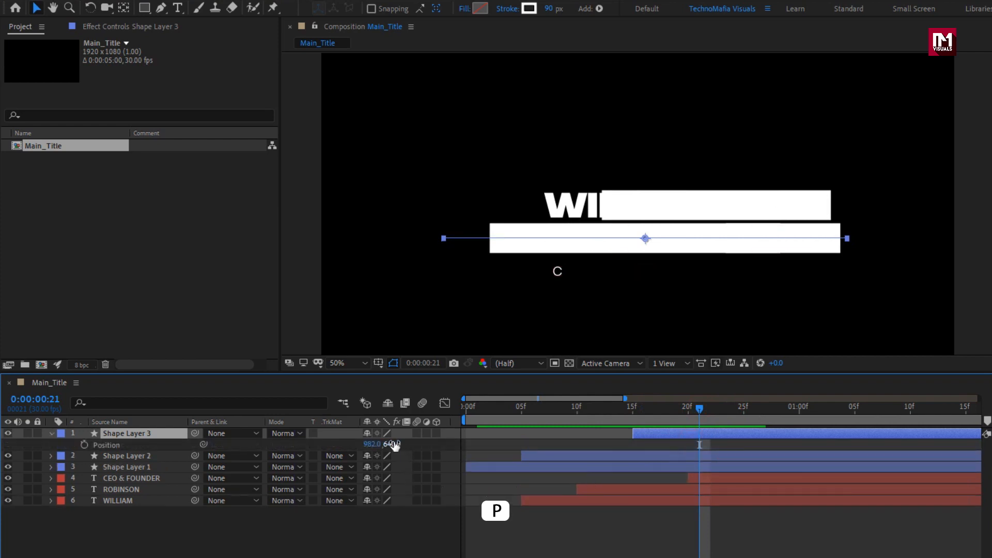
pyautogui.moveTo(391, 444); pyautogui.dragTo(467, 441)
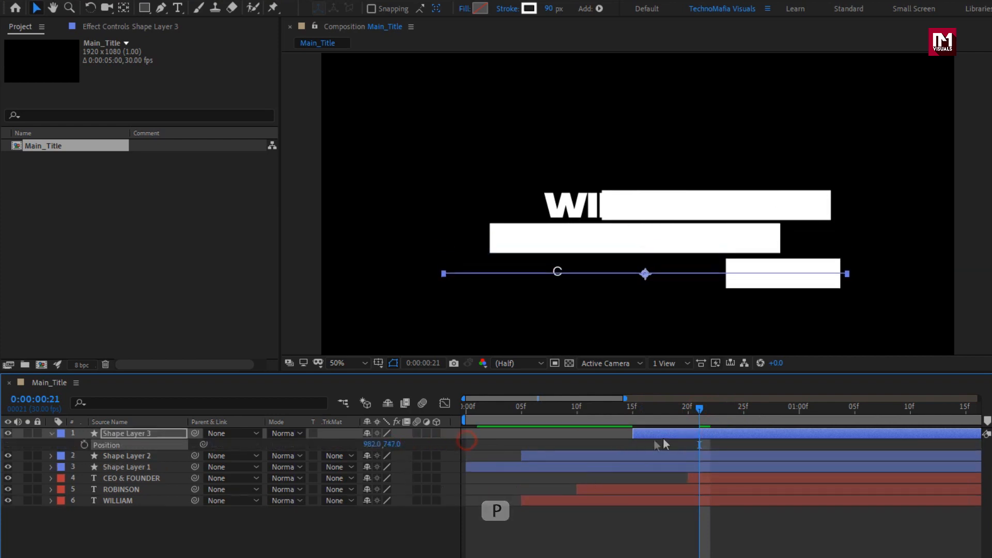
# Step: Thin the job title's bar, Shape Layer 3, to a stroke width of 49 px
pyautogui.moveTo(704, 411); pyautogui.dragTo(742, 411)
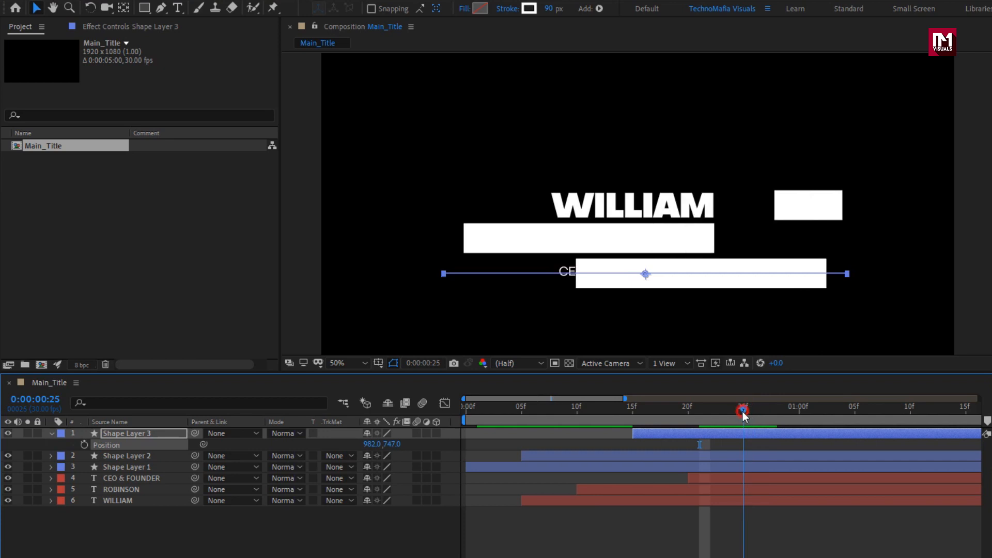
pyautogui.click(155, 435)
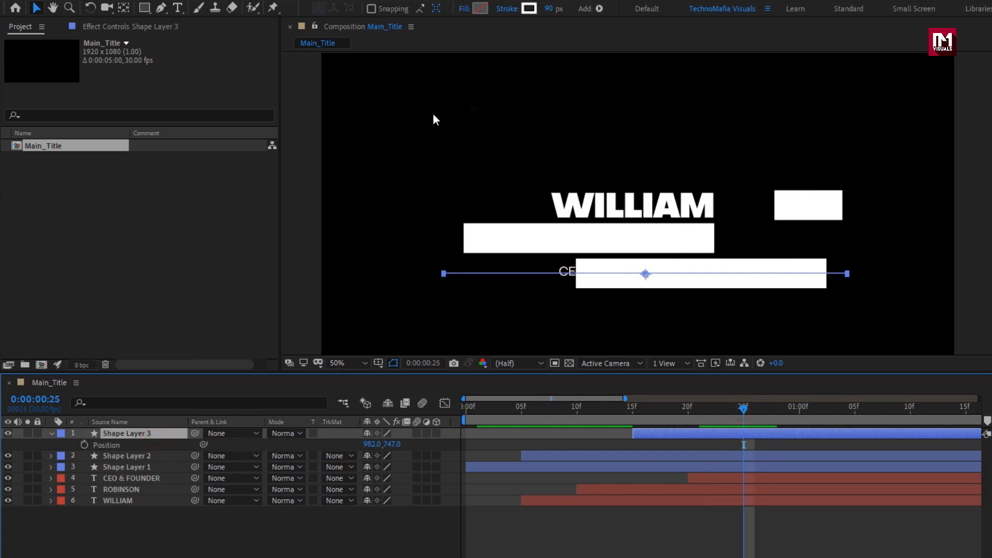
pyautogui.moveTo(549, 9); pyautogui.dragTo(519, 13)
# Step: Nudge Shape Layer 3 up to Position 982, 741 to center the bar on the job title
pyautogui.scroll(1, 504, 299)
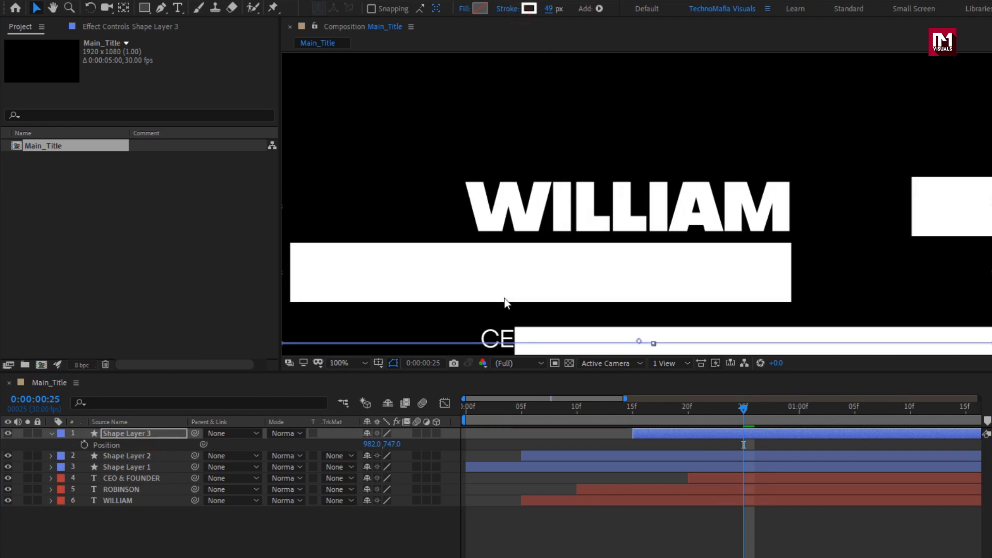
pyautogui.moveTo(489, 307); pyautogui.dragTo(538, 193)
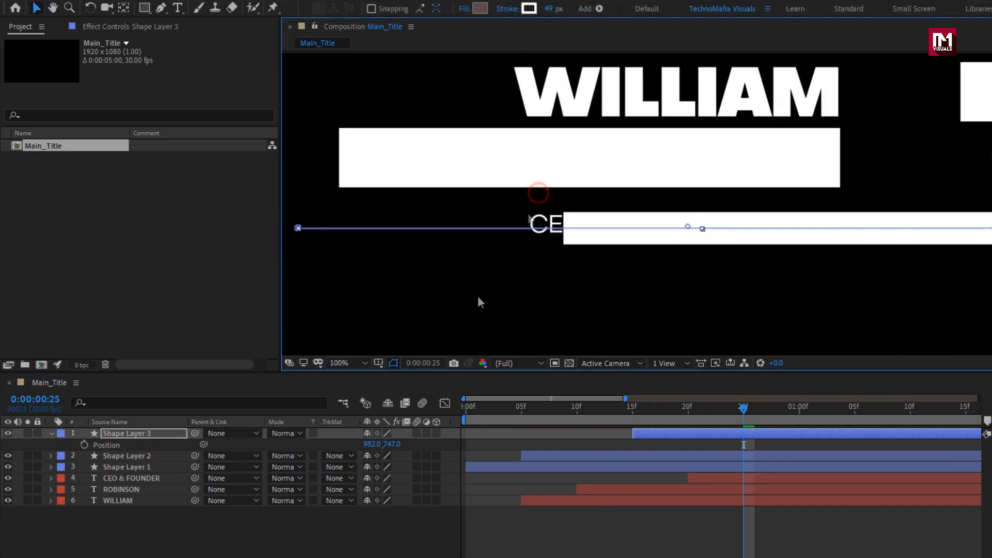
pyautogui.press('Up')
pyautogui.press('Up')
pyautogui.press('Up')
pyautogui.press('Up')
pyautogui.press('Up')
pyautogui.press('Up')
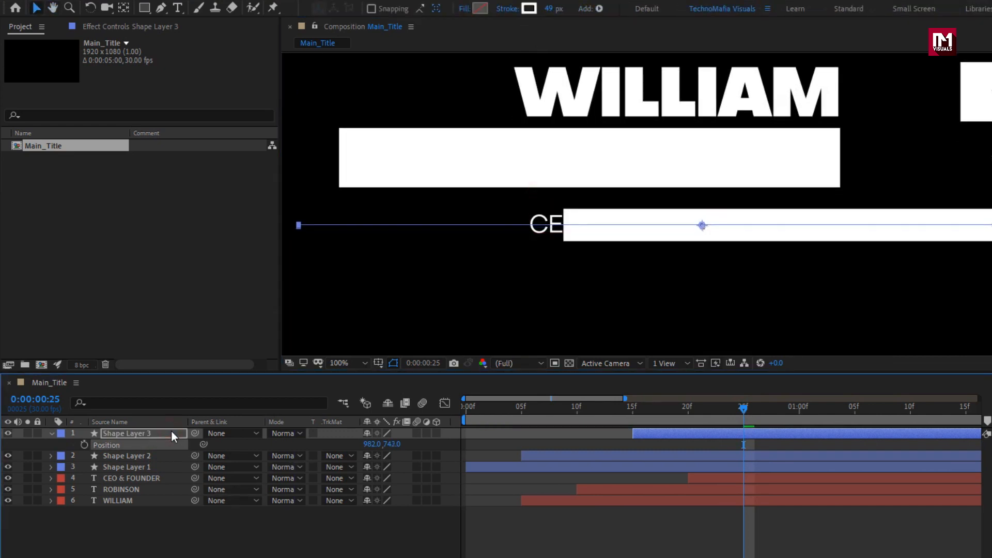
pyautogui.moveTo(653, 409); pyautogui.dragTo(821, 417)
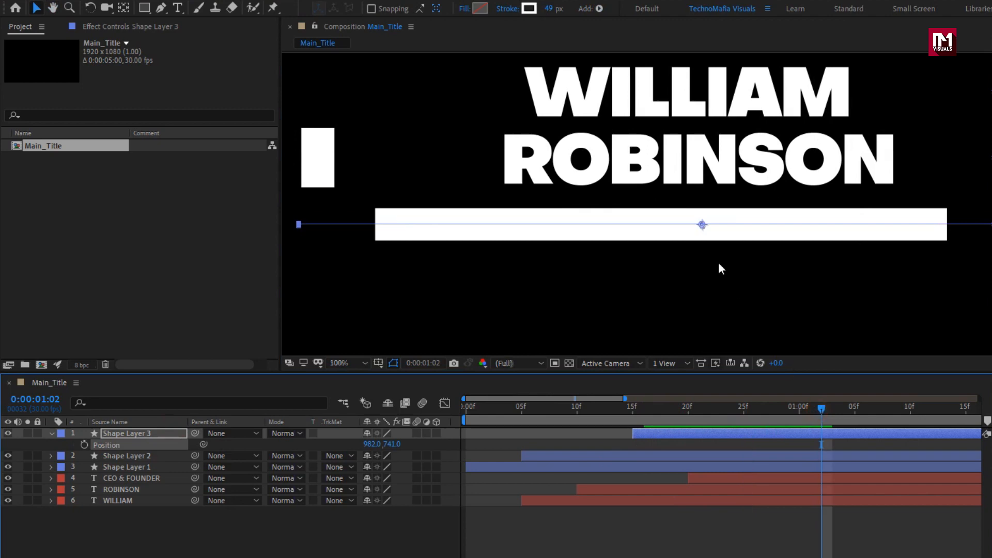
pyautogui.press(',')
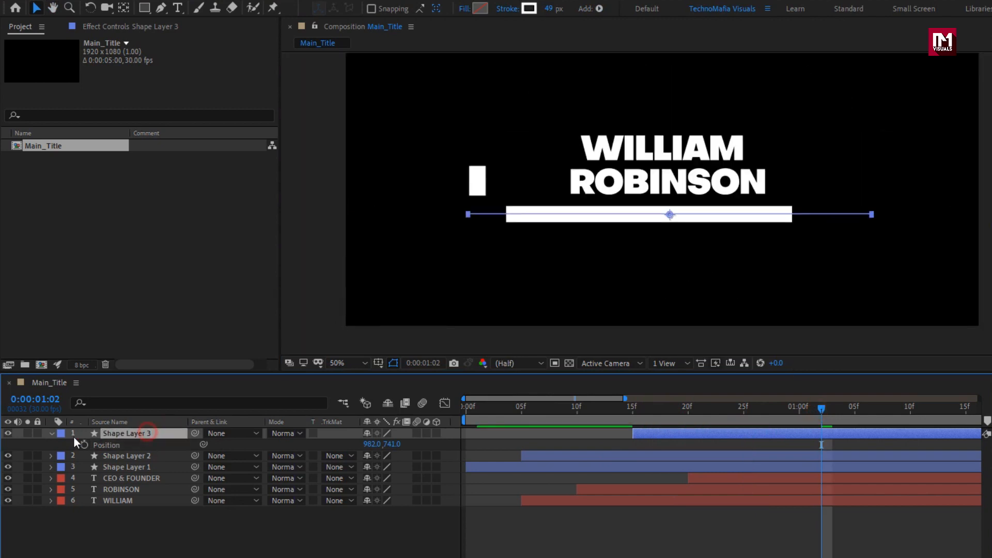
# Step: Reverse the path direction of Shape Layer 3 so the job title's bar sweeps the opposite way
pyautogui.click(53, 436)
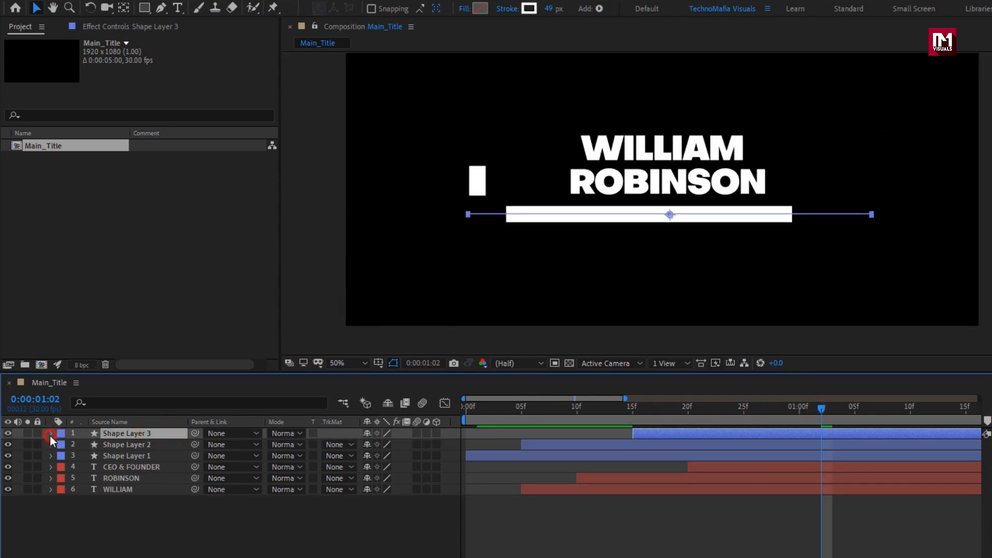
pyautogui.click(50, 434)
pyautogui.click(63, 455)
pyautogui.click(64, 445)
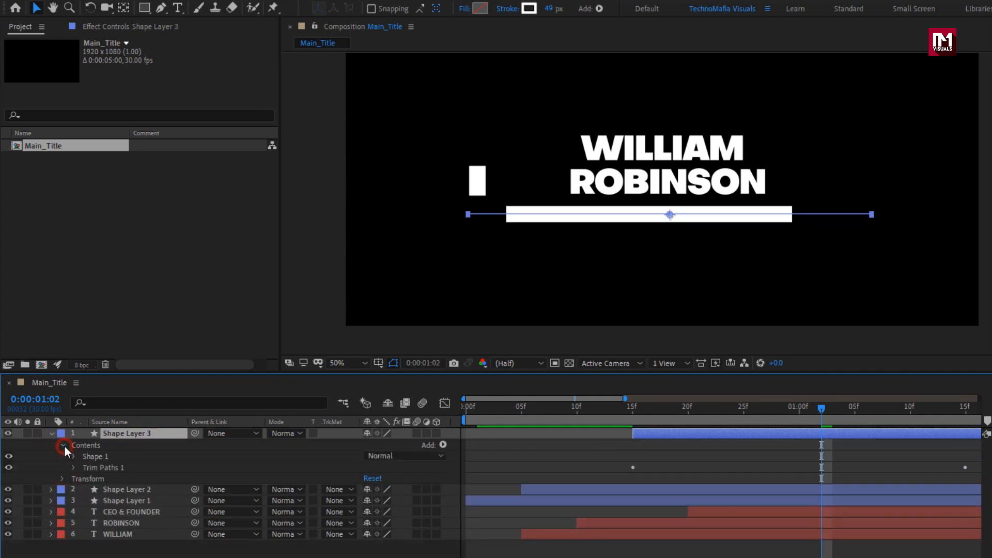
pyautogui.click(74, 457)
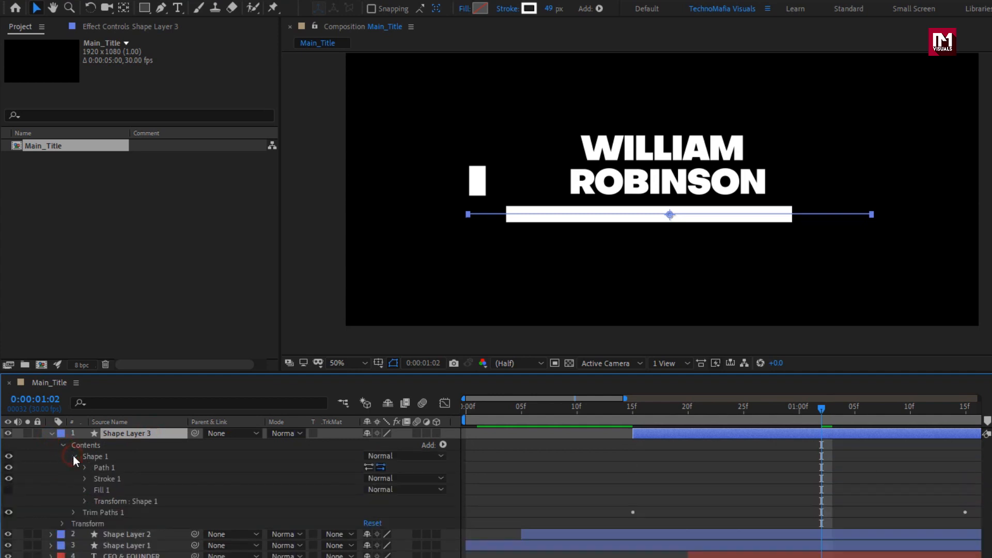
pyautogui.click(371, 467)
pyautogui.moveTo(636, 418); pyautogui.dragTo(837, 423)
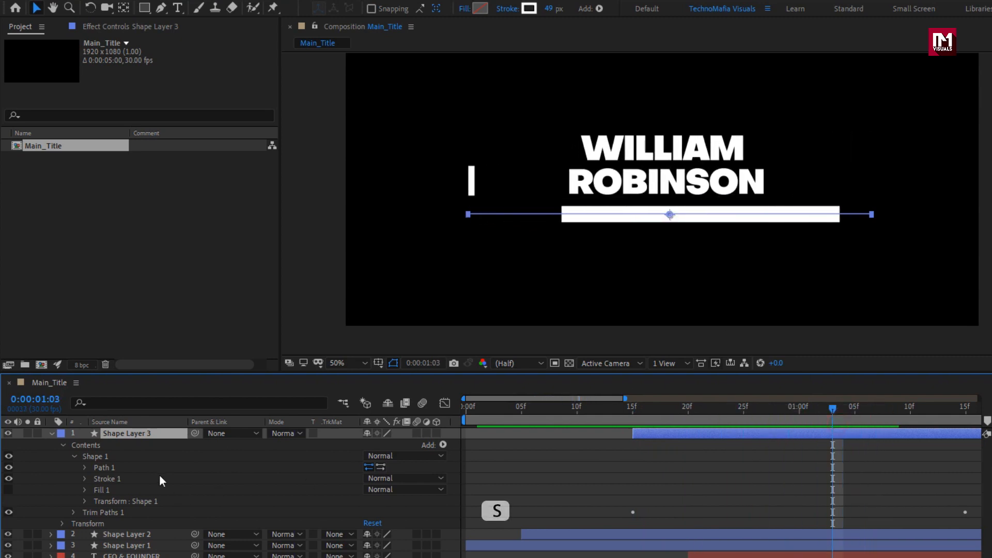
# Step: Narrow the job title's bar, Shape Layer 3, to a Scale of 50, 100% and preview its timing
pyautogui.press('s')
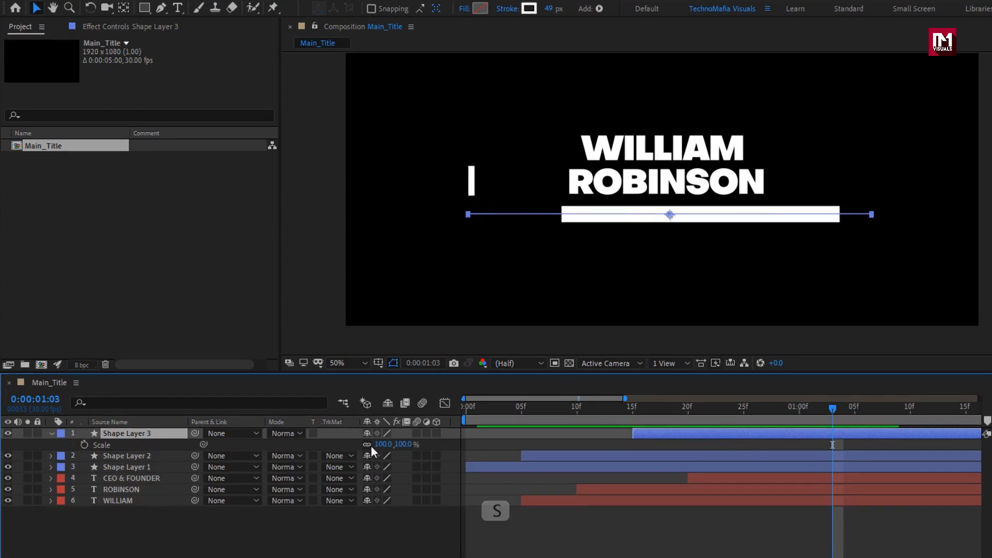
pyautogui.moveTo(381, 445); pyautogui.dragTo(360, 446)
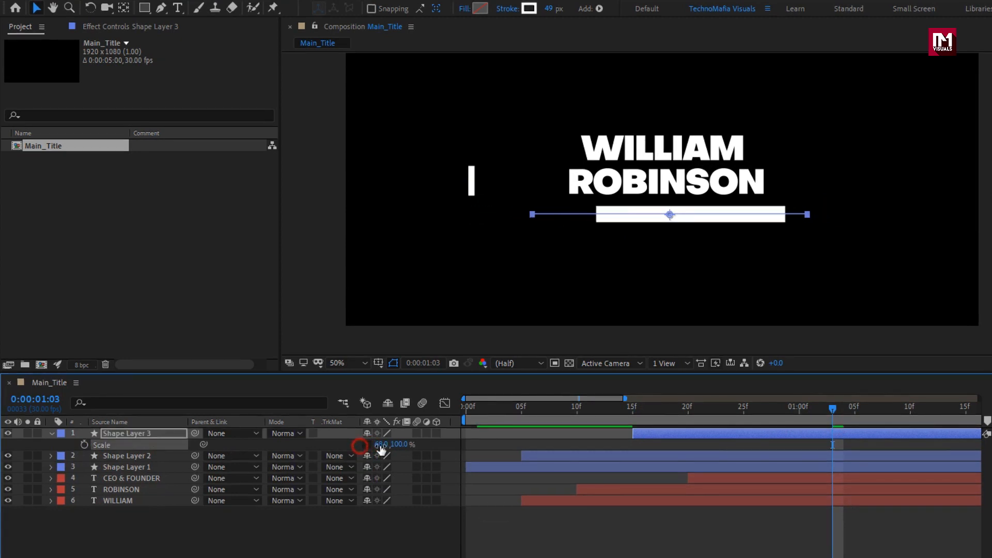
pyautogui.moveTo(653, 408); pyautogui.dragTo(763, 435)
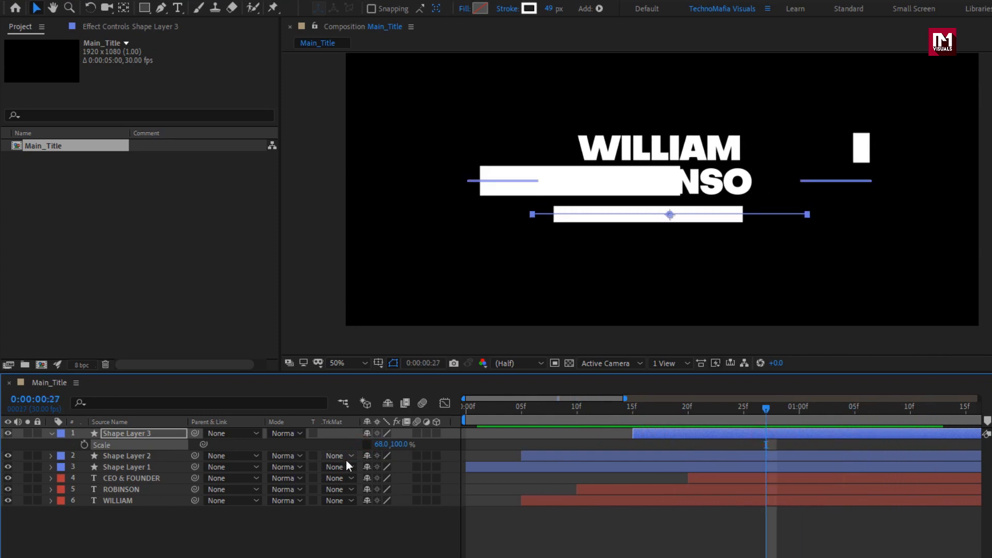
pyautogui.write('0')
pyautogui.press('Return')
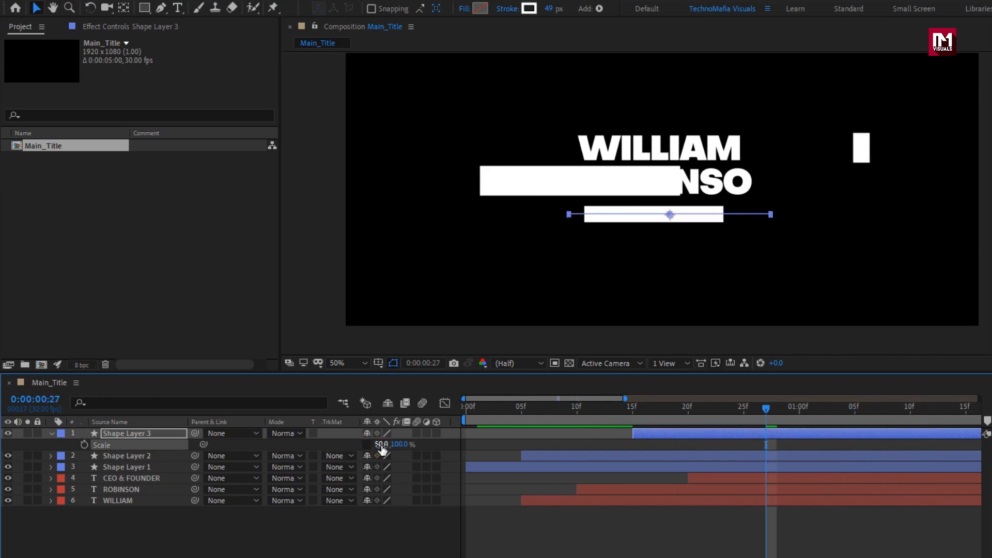
pyautogui.moveTo(653, 413); pyautogui.dragTo(710, 413)
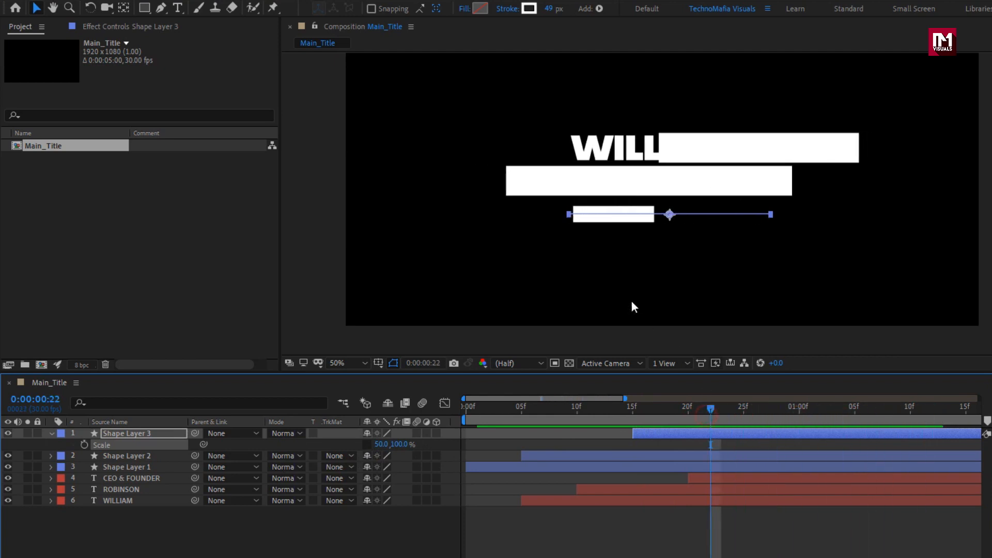
pyautogui.scroll(-1, 613, 286)
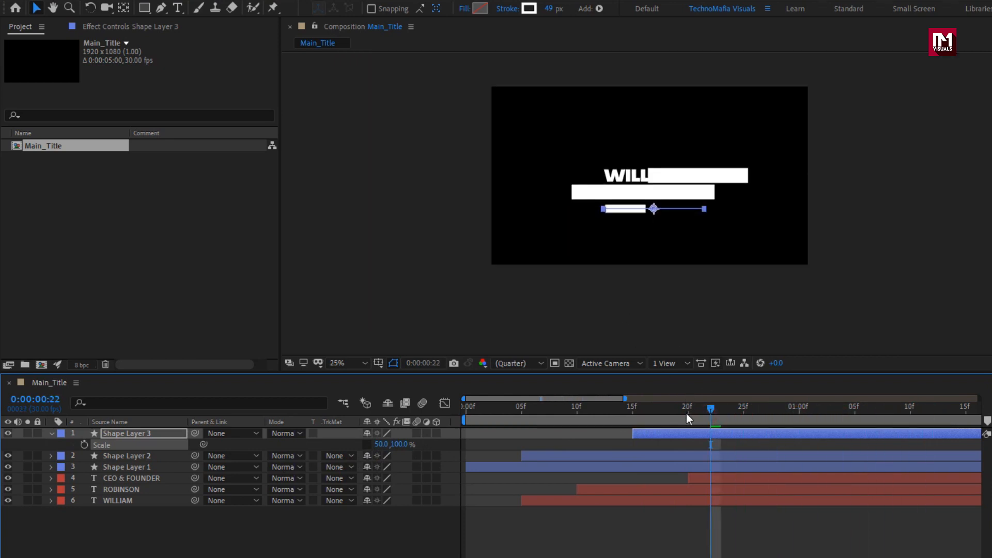
pyautogui.click(522, 418)
pyautogui.moveTo(522, 418); pyautogui.dragTo(670, 417)
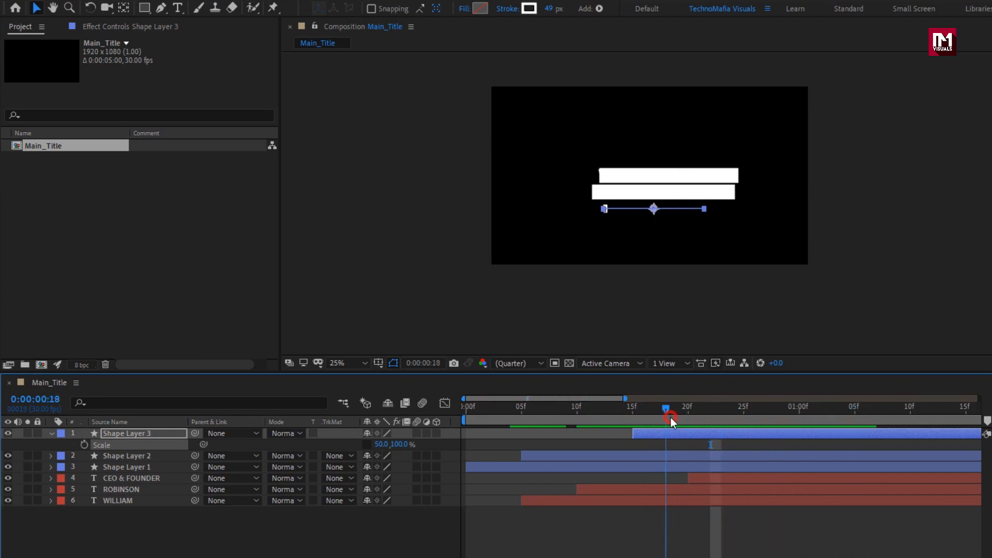
# Step: Duplicate Shape Layer 3 and start the copy at 0:00:00:17
pyautogui.click(128, 468)
pyautogui.click(121, 433)
pyautogui.hotkey('ctrl', 'd')
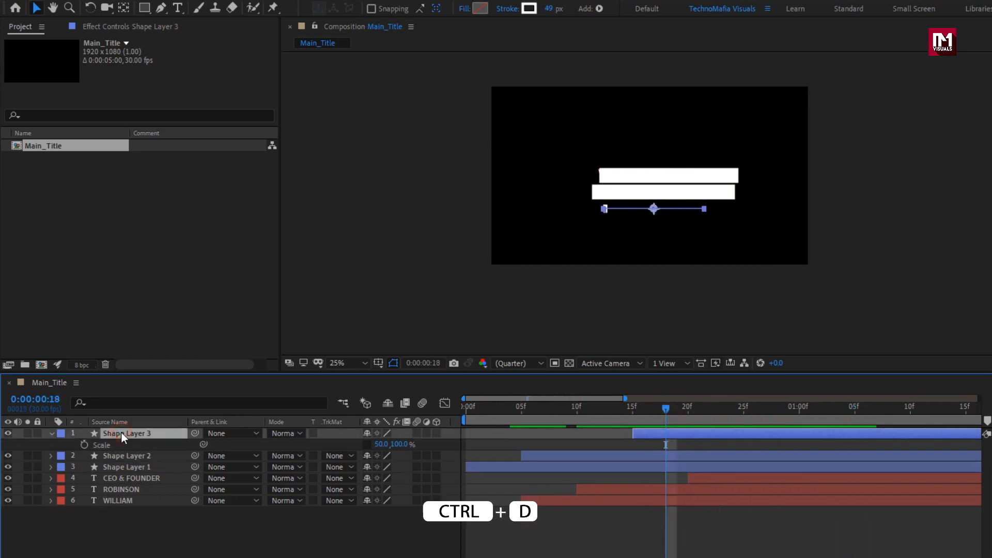
pyautogui.hotkey('ctrl', 'd')
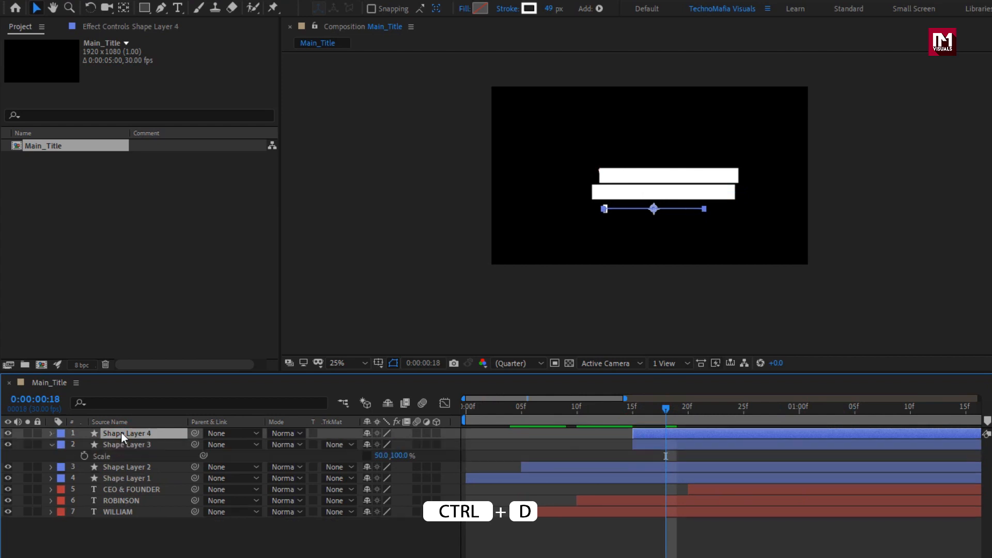
pyautogui.moveTo(639, 432); pyautogui.dragTo(667, 433)
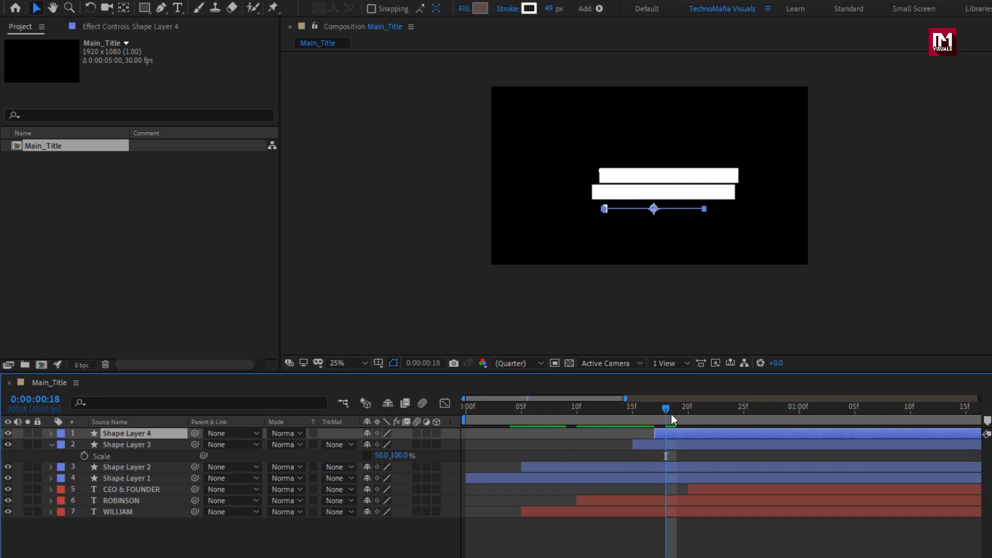
# Step: Move the copied bar, Shape Layer 4, below the job title to Position 982, 799
pyautogui.press('space')
pyautogui.scroll(2, 641, 232)
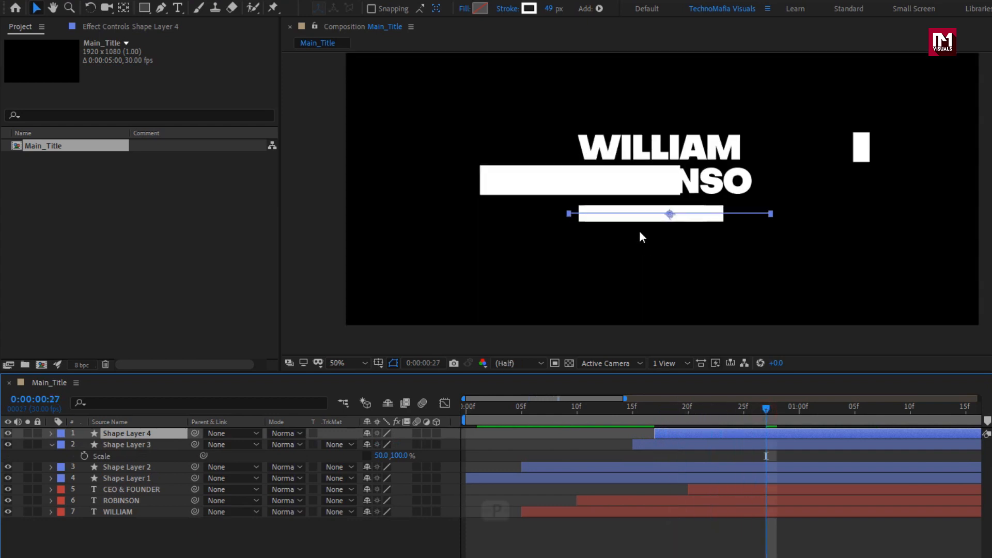
pyautogui.click(159, 438)
pyautogui.press('p')
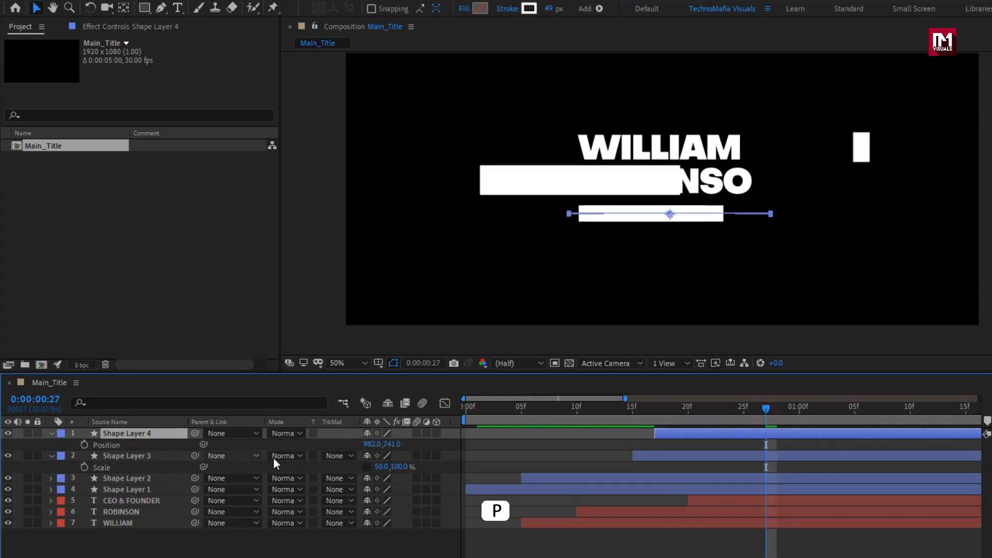
pyautogui.moveTo(393, 444); pyautogui.dragTo(434, 443)
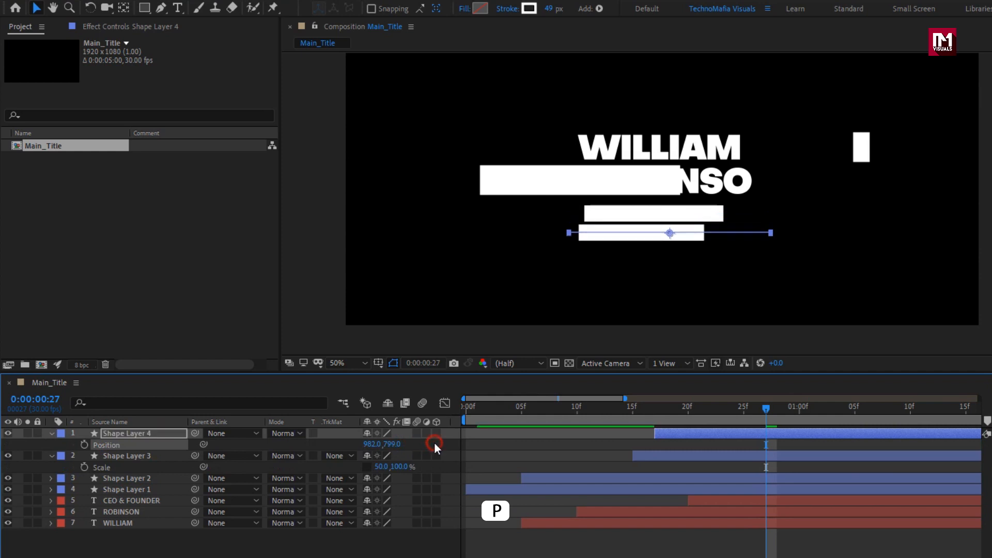
# Step: Thin Shape Layer 4 to a 5 px stroke and raise its path slightly toward the job title
pyautogui.moveTo(549, 8); pyautogui.dragTo(519, 11)
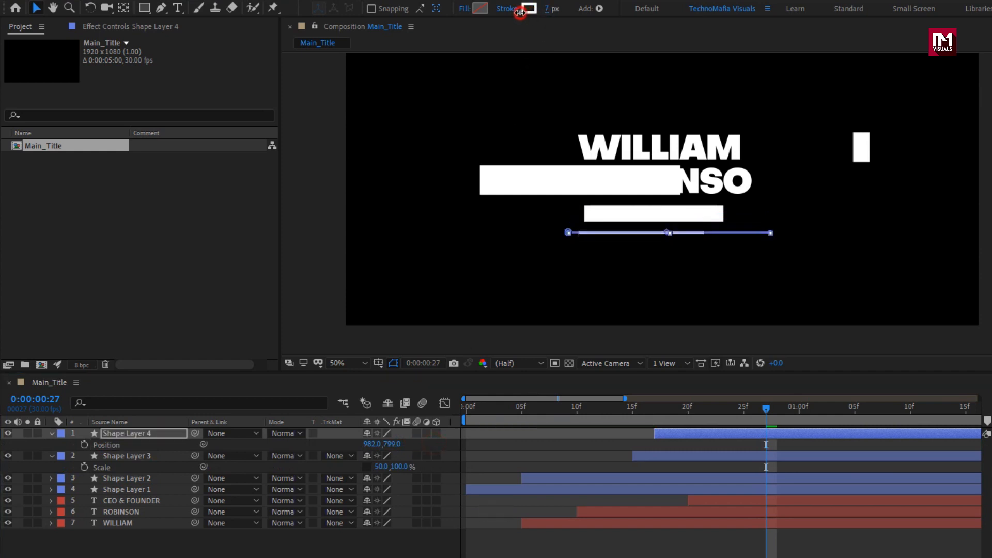
pyautogui.moveTo(629, 408); pyautogui.dragTo(832, 414)
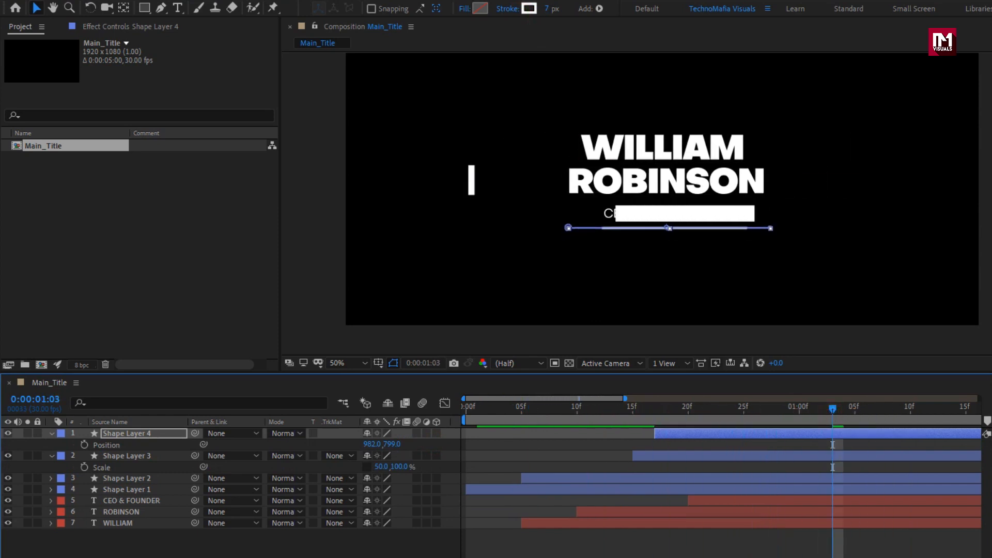
pyautogui.click(775, 544)
pyautogui.click(709, 413)
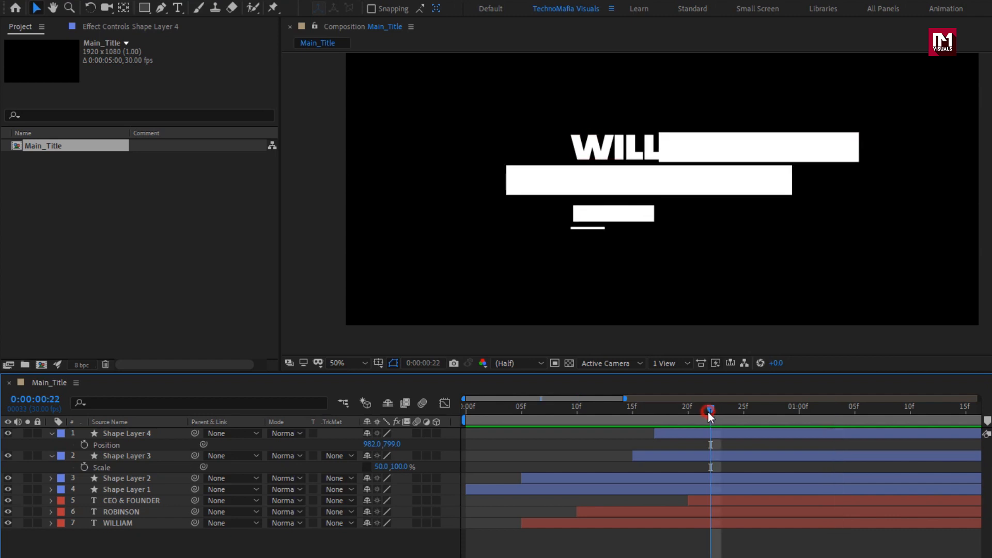
pyautogui.click(708, 434)
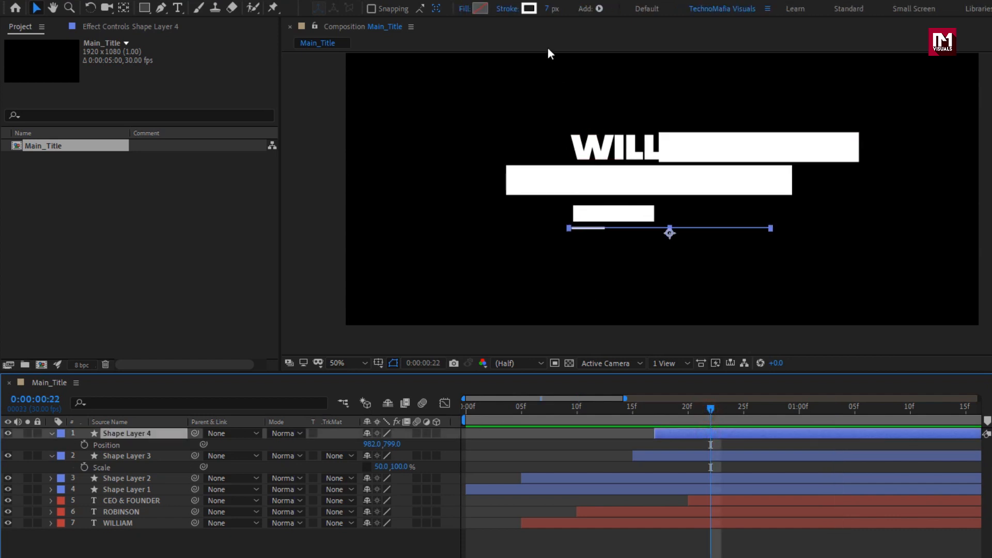
pyautogui.click(547, 12)
pyautogui.write('5')
pyautogui.press('Return')
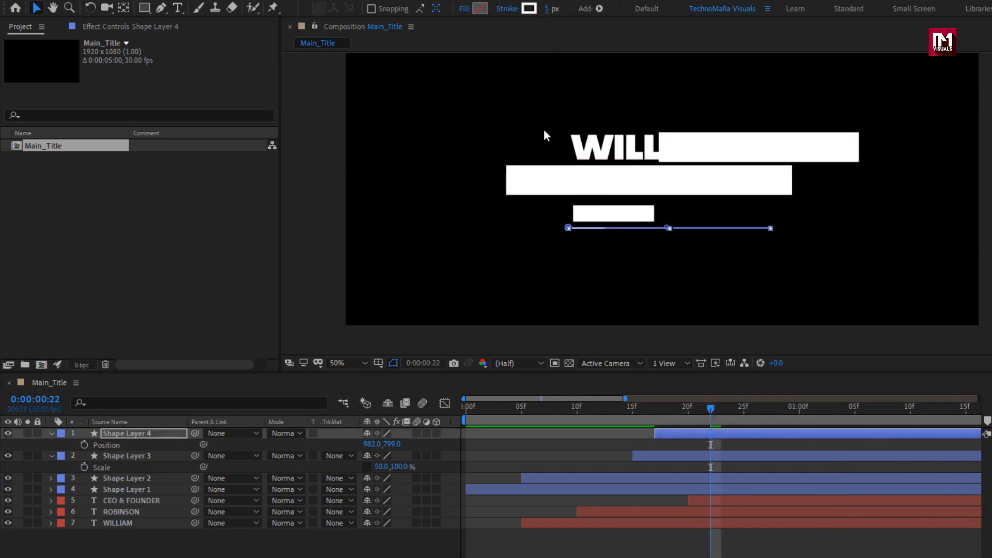
pyautogui.click(277, 555)
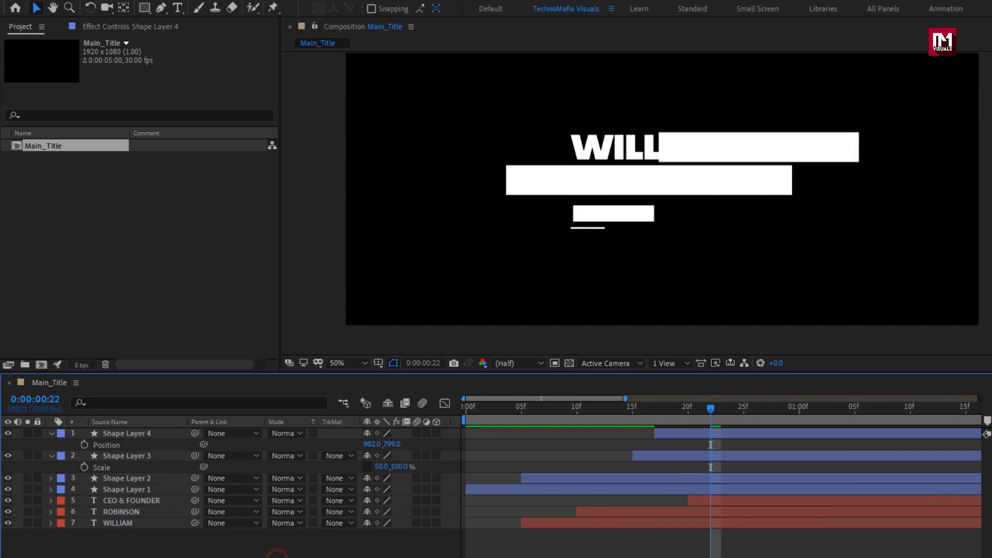
# Step: Duplicate Shape Layer 4 twice and move the uppermost copy above the first name to Position 982, 501
pyautogui.click(130, 433)
pyautogui.click(51, 454)
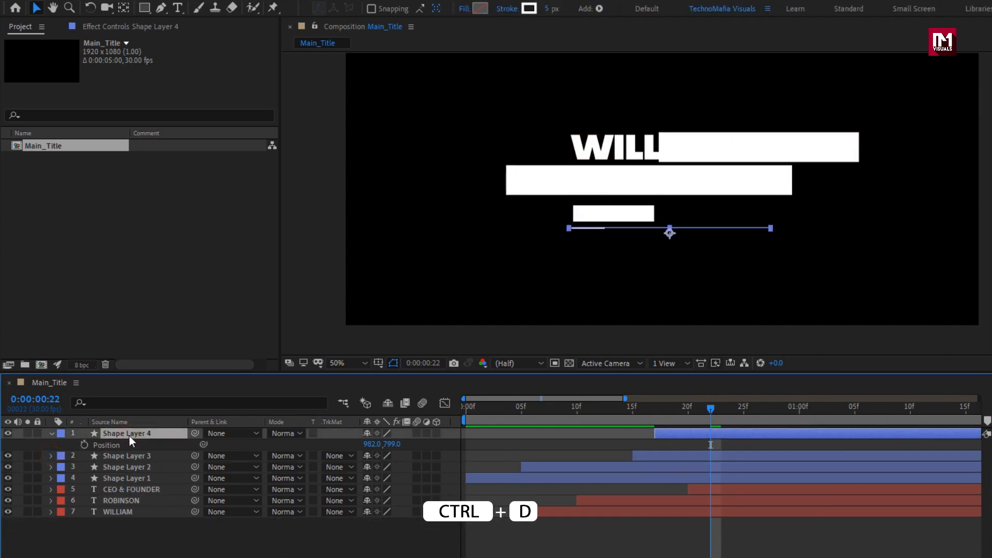
pyautogui.hotkey('ctrl', 'd')
pyautogui.hotkey('ctrl', 'd')
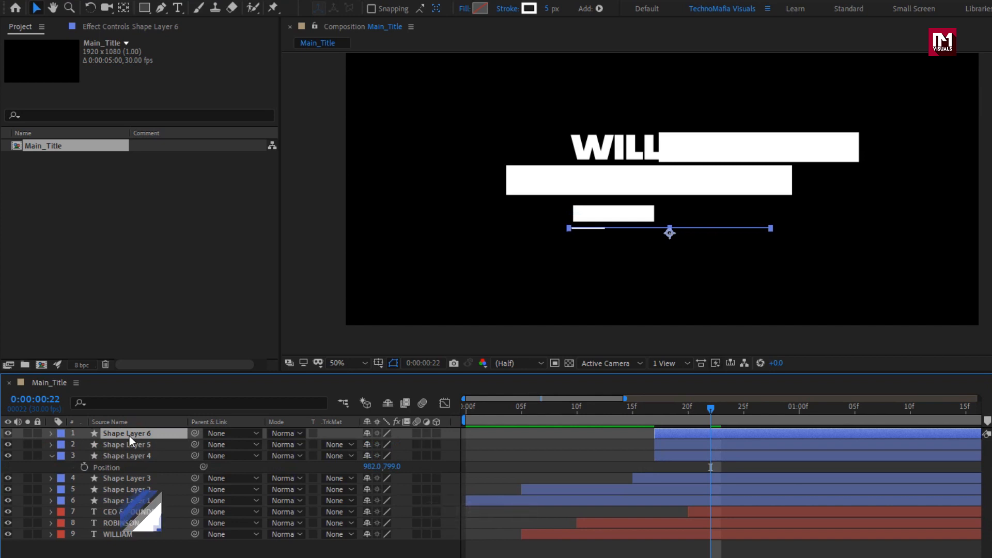
pyautogui.press('p')
pyautogui.moveTo(393, 444); pyautogui.dragTo(242, 403)
# Step: Move Shape Layer 5 between the surname and the job title at Position 982, 716 and preview the three lines
pyautogui.click(123, 457)
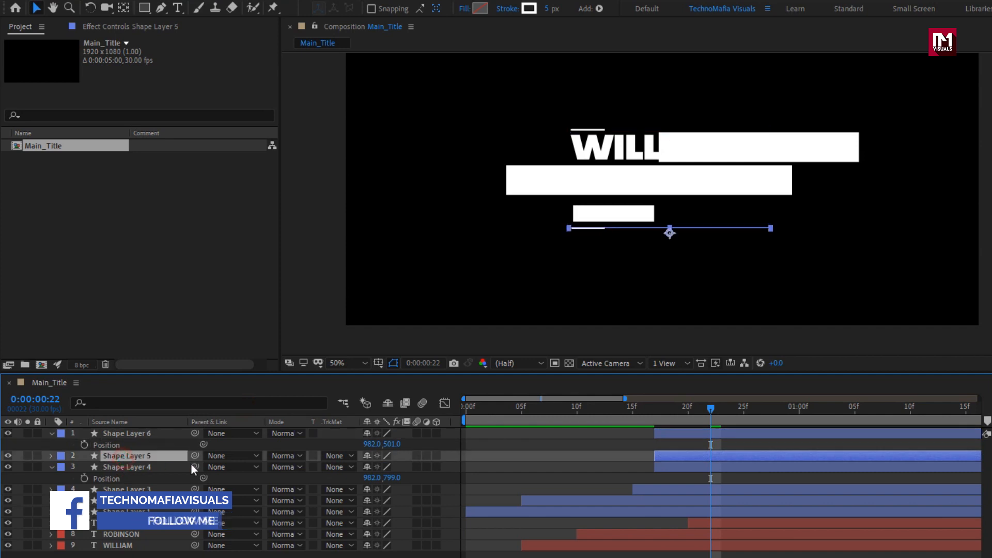
pyautogui.press('p')
pyautogui.moveTo(391, 466); pyautogui.dragTo(343, 457)
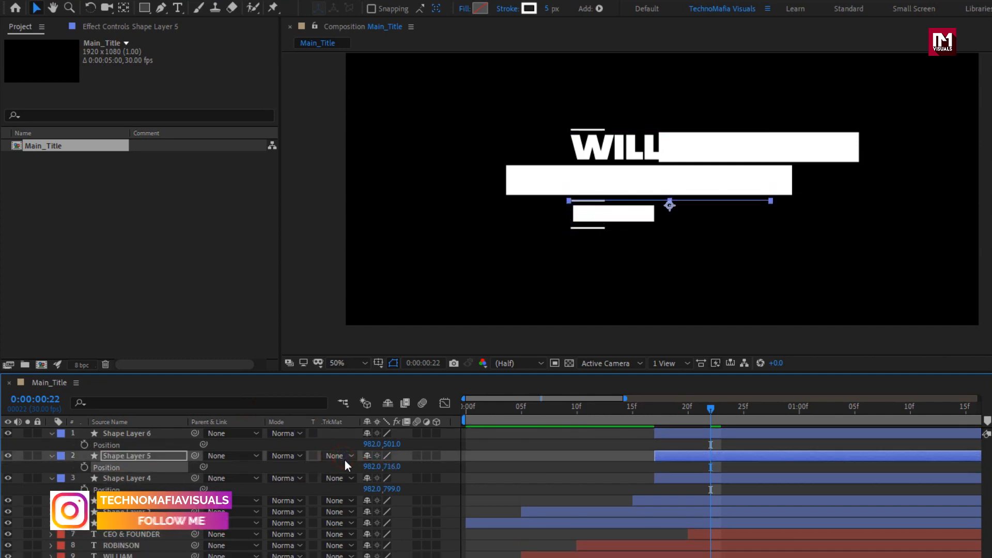
pyautogui.moveTo(565, 417); pyautogui.dragTo(855, 420)
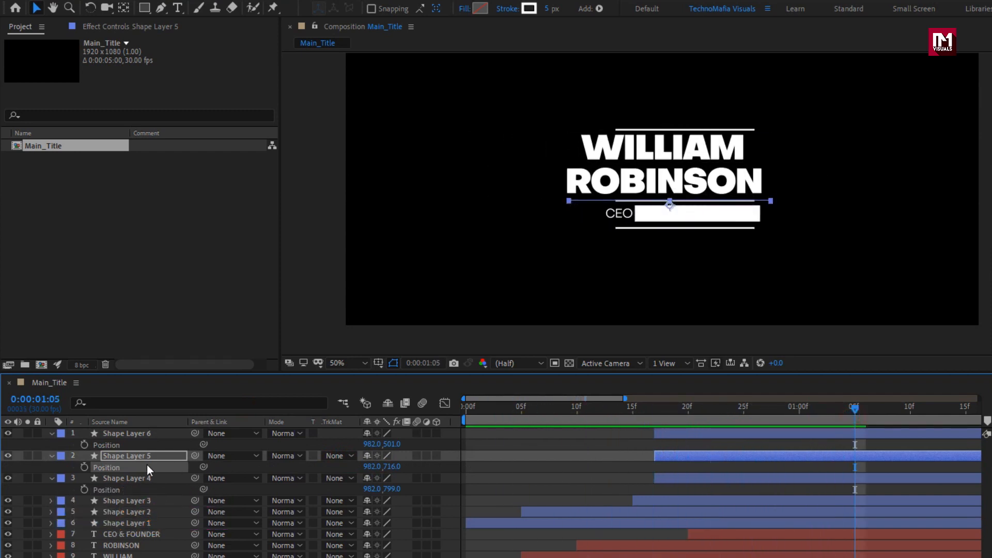
# Step: Reverse the path direction of the lowest line, Shape Layer 4, collapse all layer properties and preview the animation
pyautogui.click(112, 478)
pyautogui.click(51, 479)
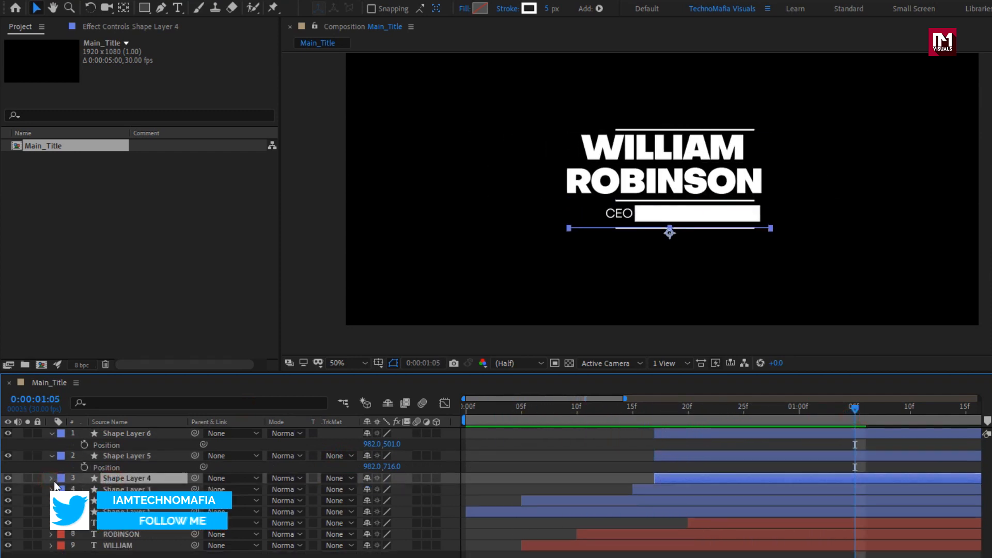
pyautogui.click(52, 478)
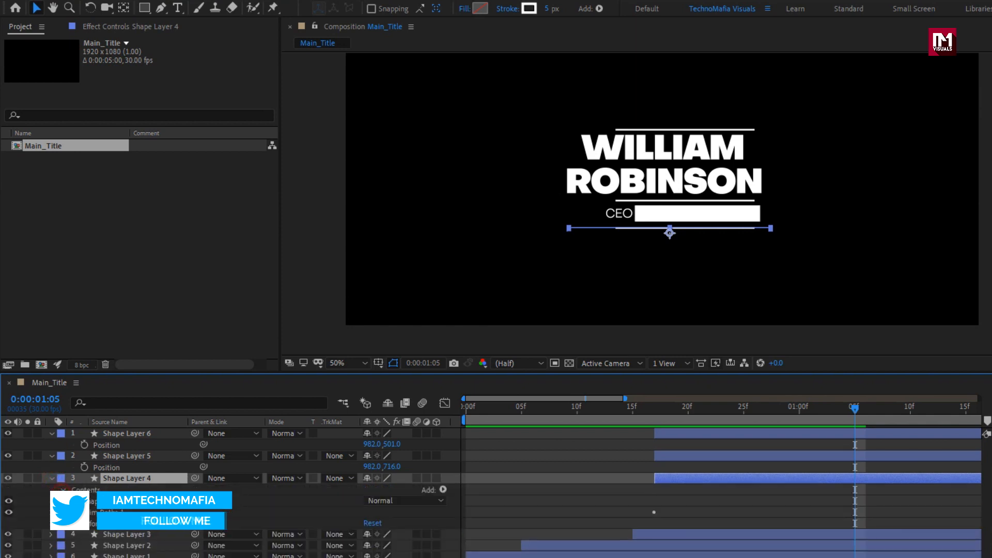
pyautogui.click(72, 502)
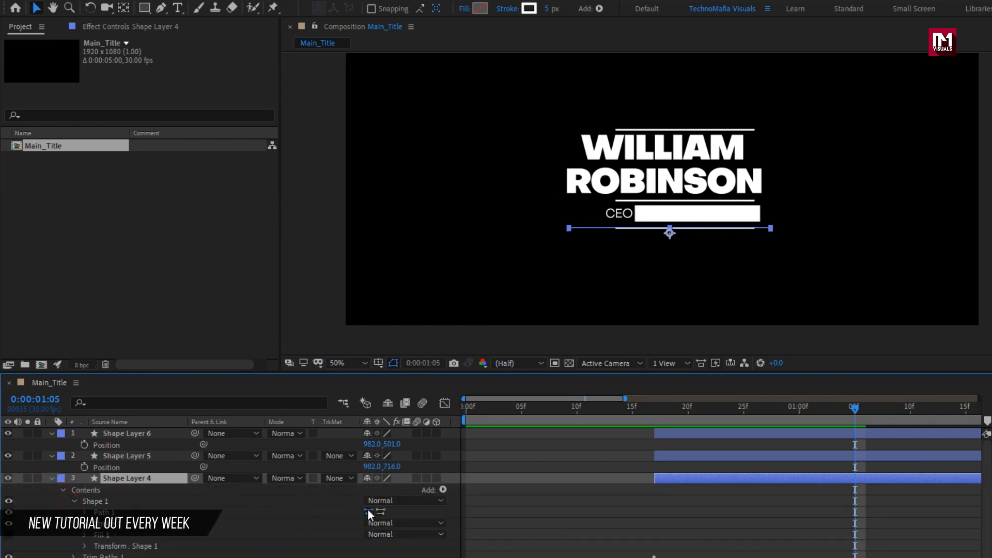
pyautogui.click(377, 511)
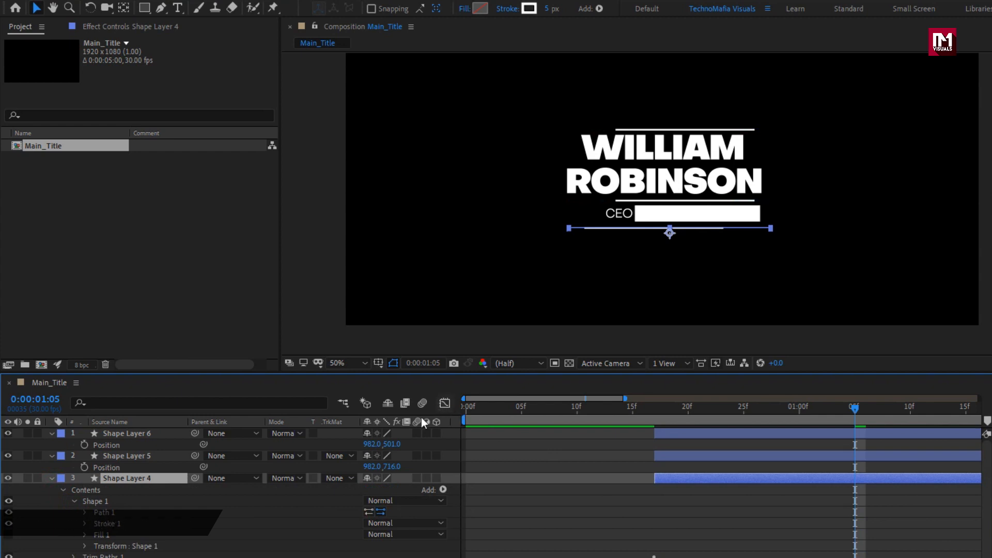
pyautogui.click(52, 478)
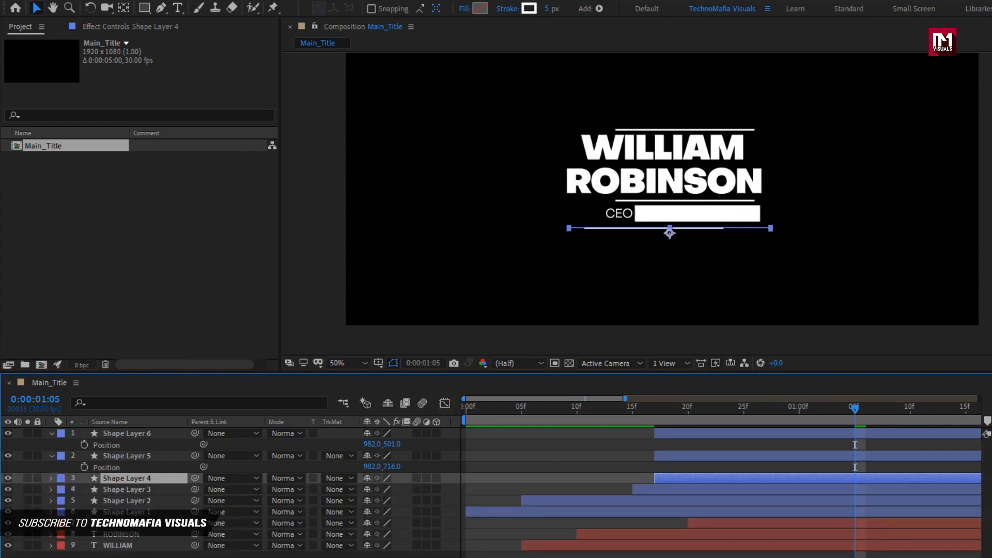
pyautogui.press('u')
pyautogui.press('u')
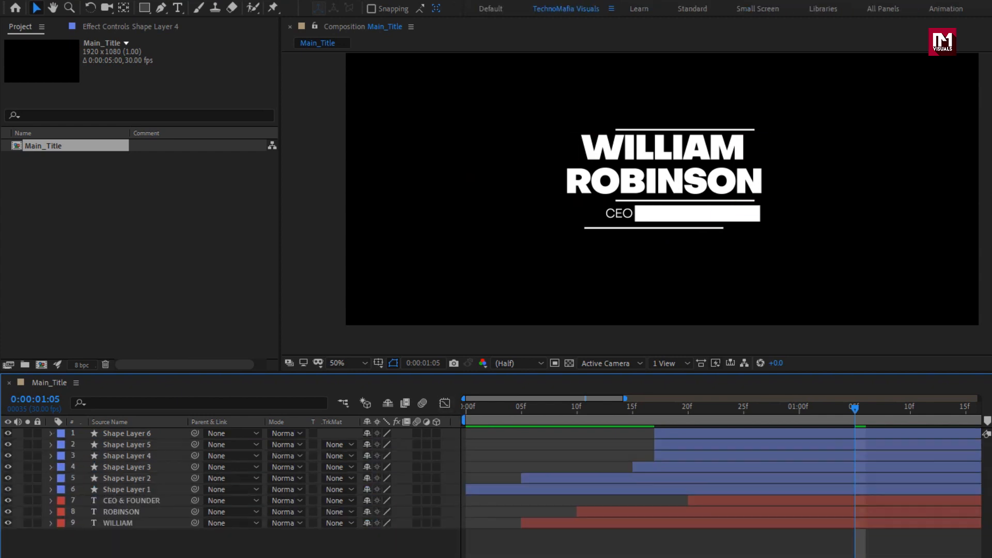
pyautogui.moveTo(622, 424); pyautogui.dragTo(822, 417)
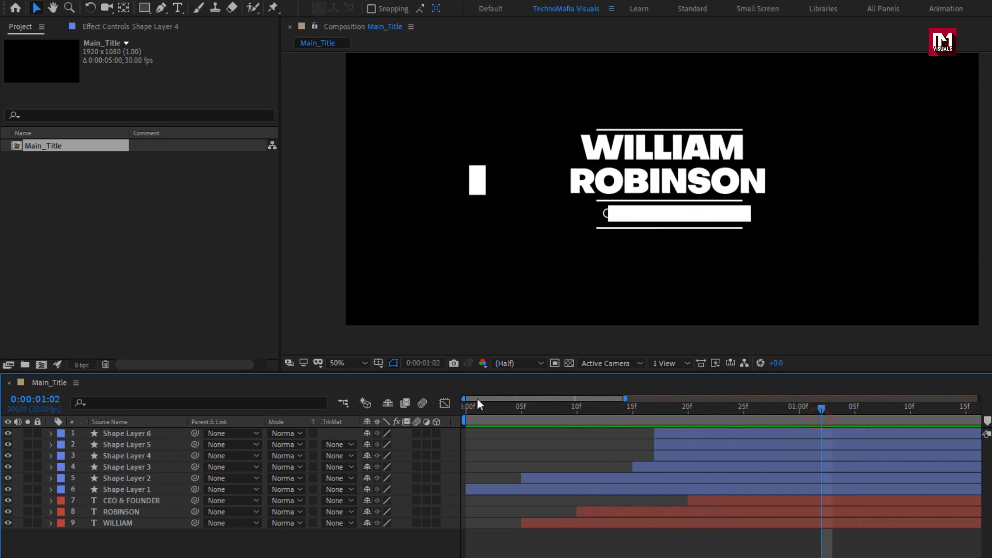
# Step: Fit the composition in the viewer and set Shape Layer 1's horizontal Scale to 80%, leaving the vertical at 100%
pyautogui.click(349, 364)
pyautogui.click(353, 391)
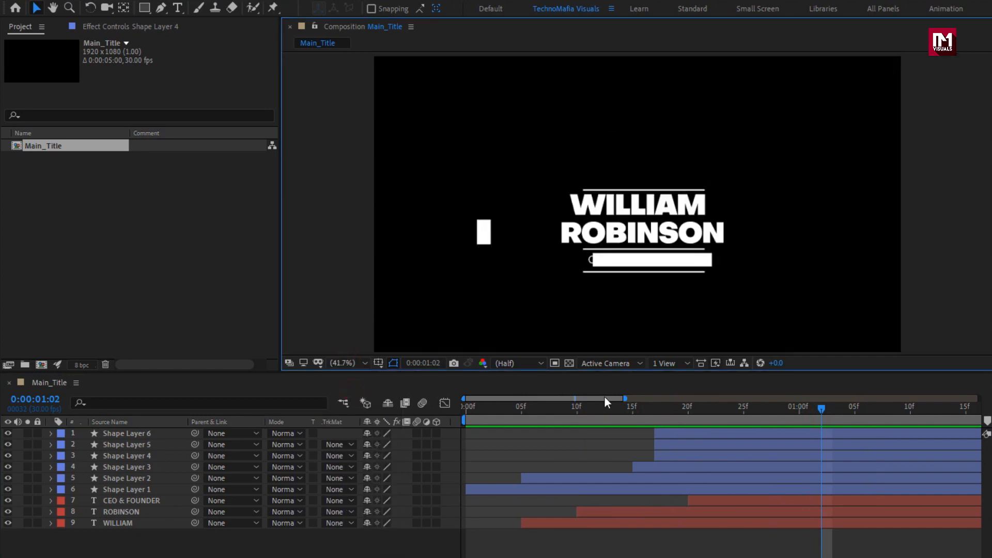
pyautogui.moveTo(607, 404); pyautogui.dragTo(677, 405)
pyautogui.press('s')
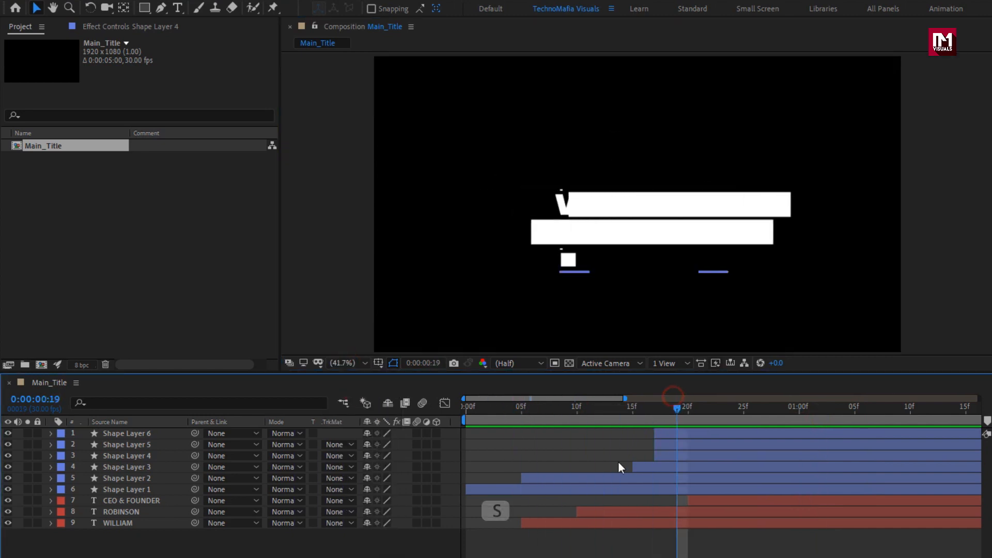
pyautogui.click(540, 489)
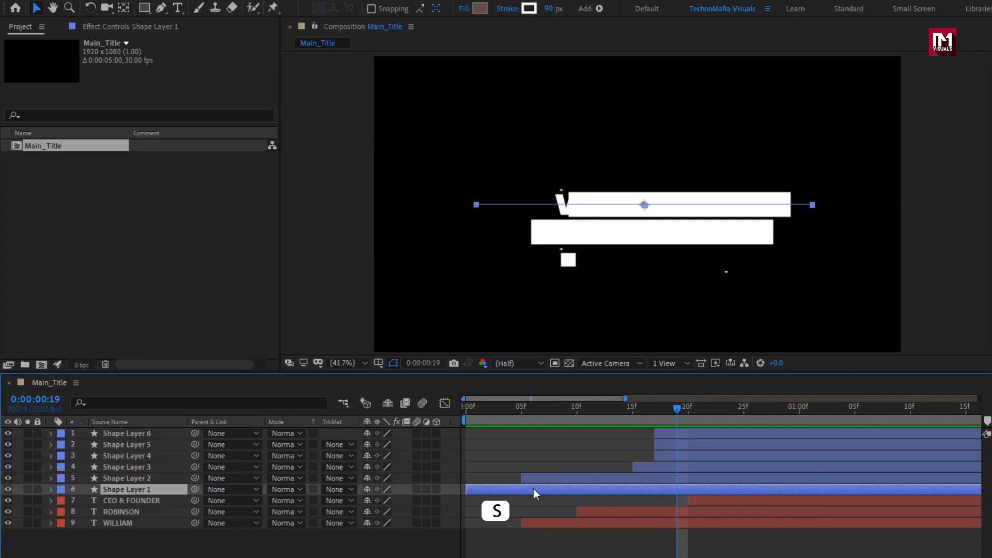
pyautogui.press('s')
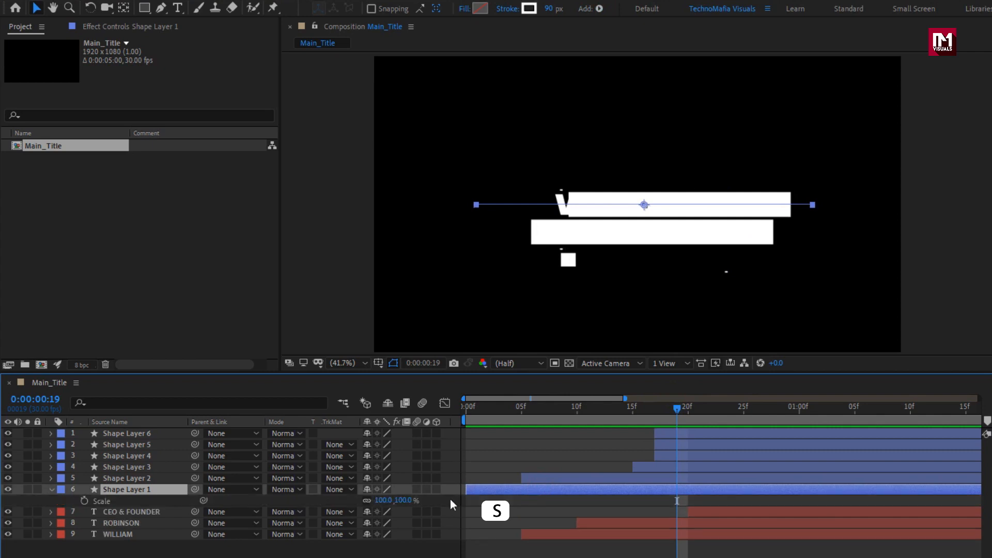
pyautogui.click(379, 500)
pyautogui.write('8')
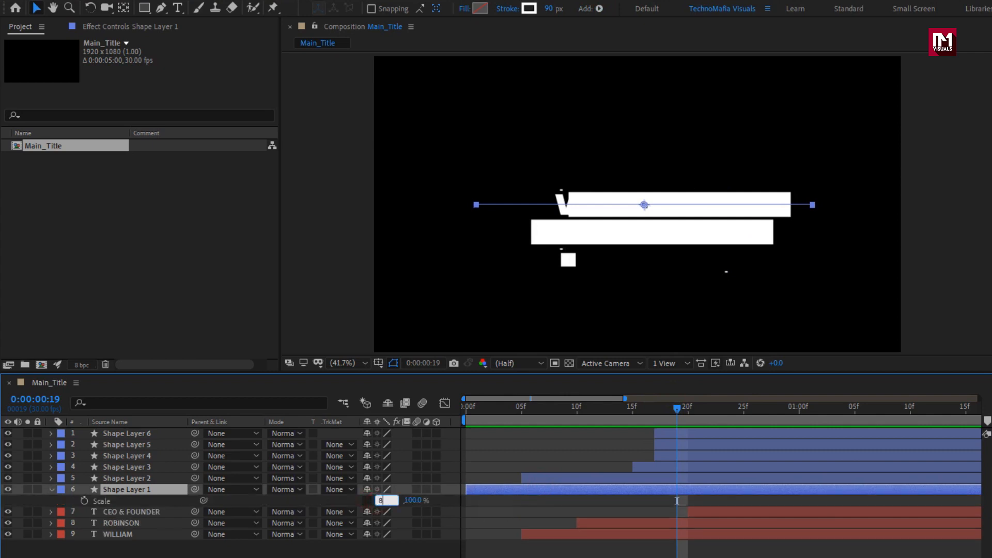
pyautogui.write('0')
pyautogui.press('Return')
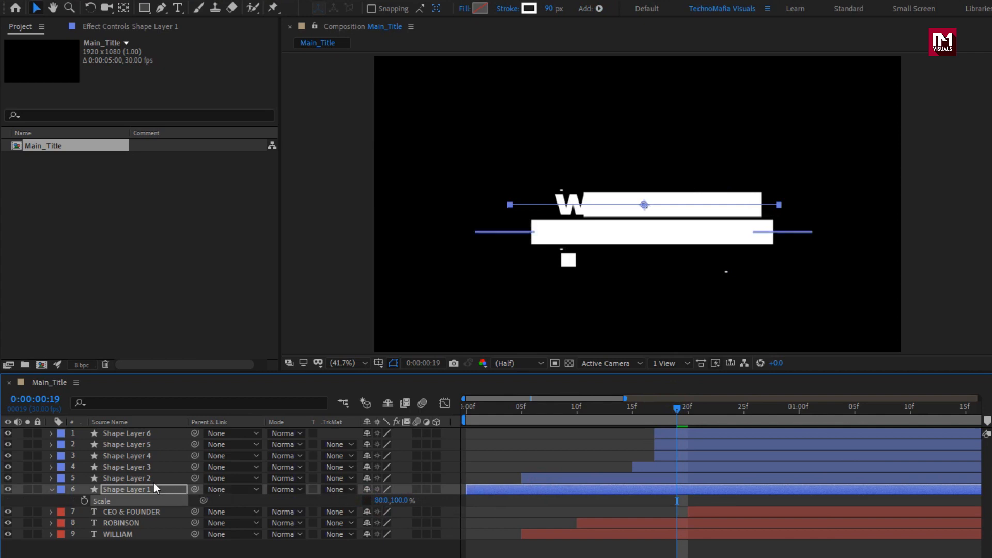
# Step: Set Shape Layer 2's horizontal Scale to 80%, leaving the vertical Scale at 100%
pyautogui.click(153, 483)
pyautogui.press('s')
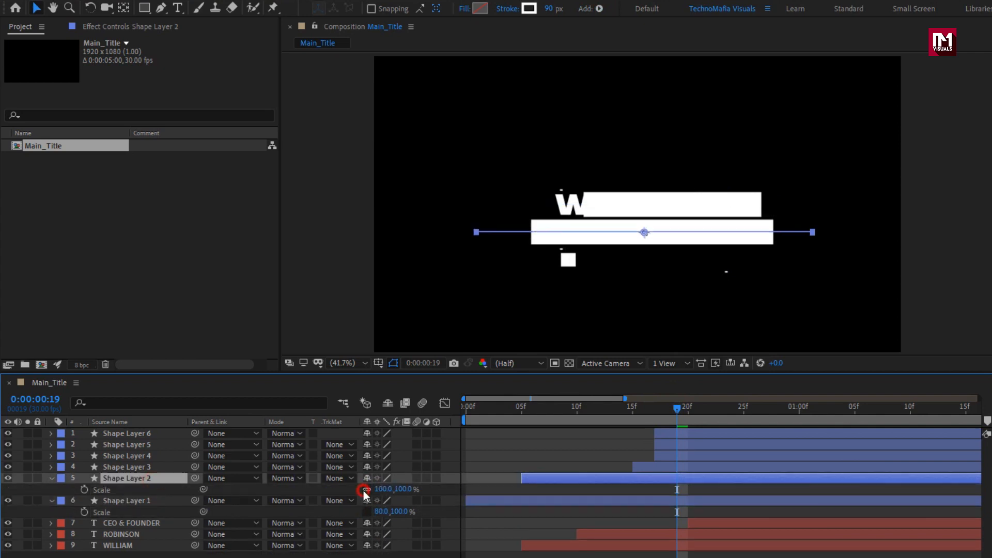
pyautogui.click(381, 489)
pyautogui.press('Return')
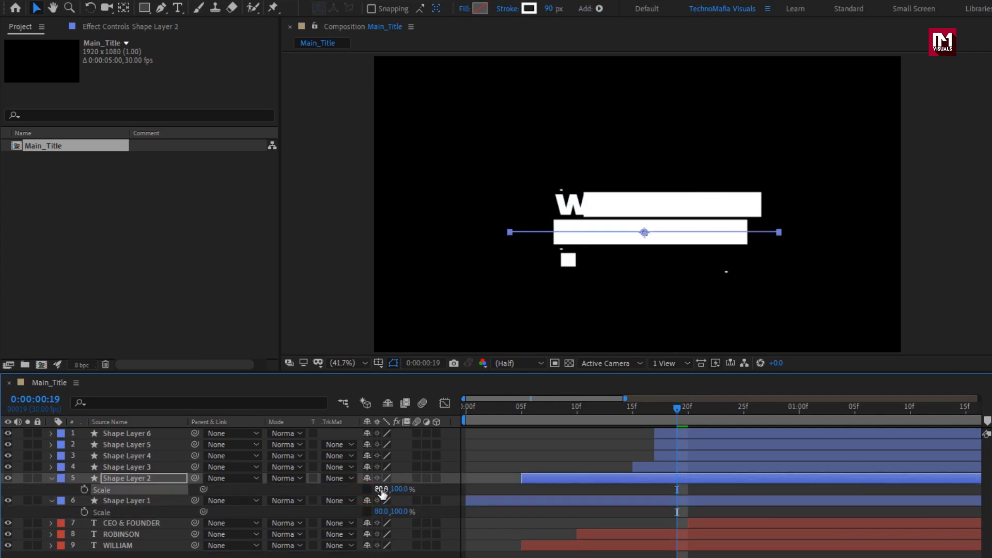
# Step: Nudge Shape Layer 1 left to align its bar with the first name and scrub the animation to check the reveal
pyautogui.moveTo(602, 406); pyautogui.dragTo(649, 413)
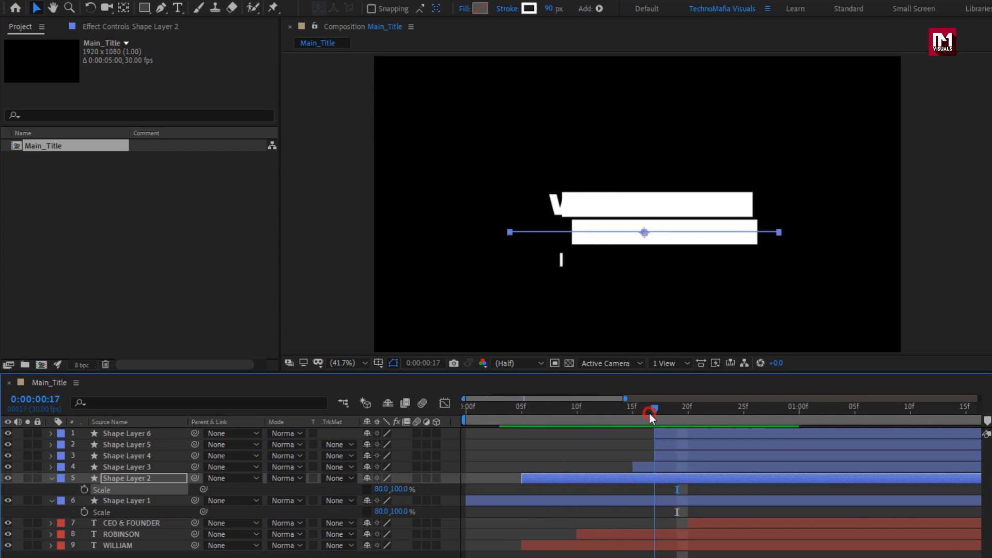
pyautogui.click(132, 479)
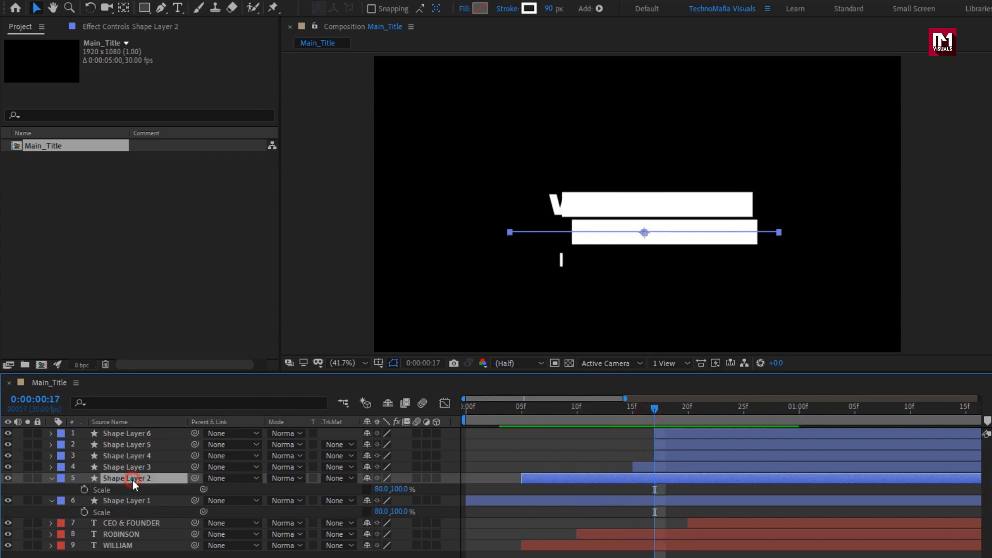
pyautogui.click(135, 500)
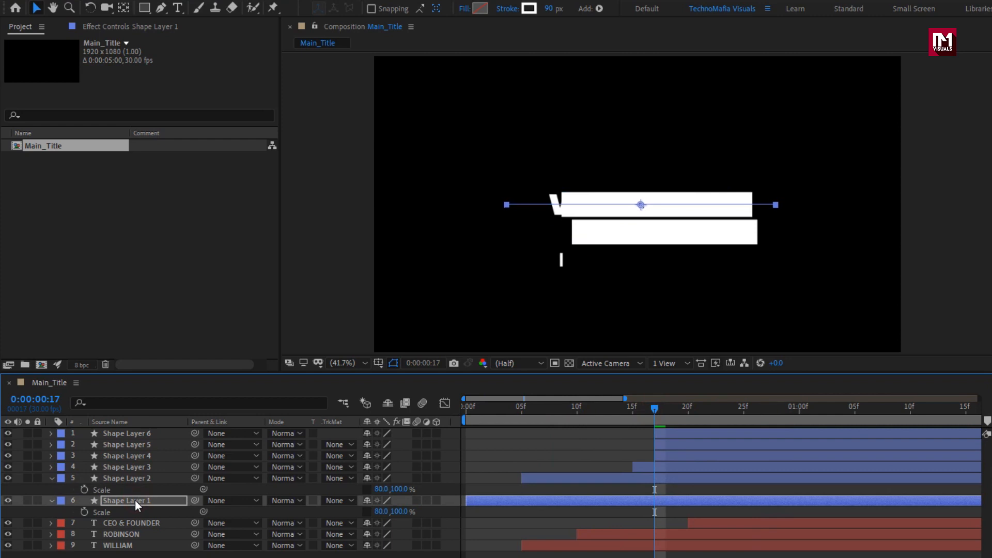
pyautogui.moveTo(571, 416); pyautogui.dragTo(548, 417)
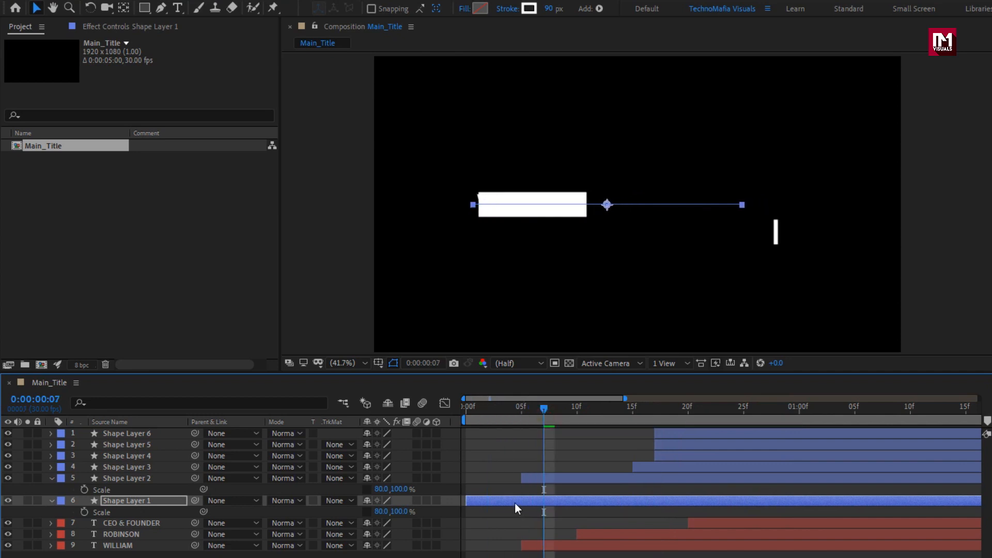
pyautogui.moveTo(532, 413); pyautogui.dragTo(844, 407)
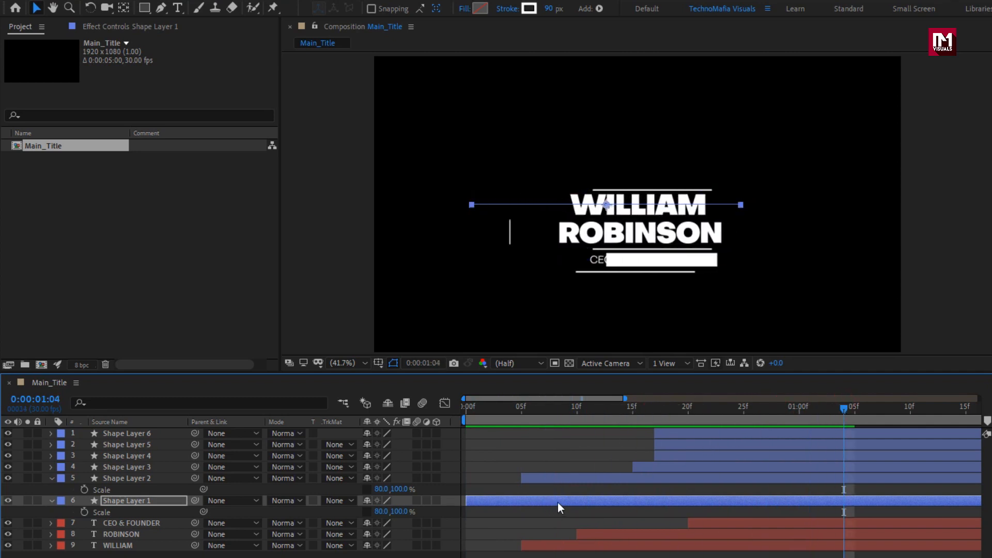
# Step: Collapse the layer properties and pre-compose all nine layers into a new composition named Title with all attributes moved
pyautogui.click(49, 478)
pyautogui.click(51, 489)
pyautogui.moveTo(151, 485); pyautogui.dragTo(126, 428)
pyautogui.rightClick(136, 433)
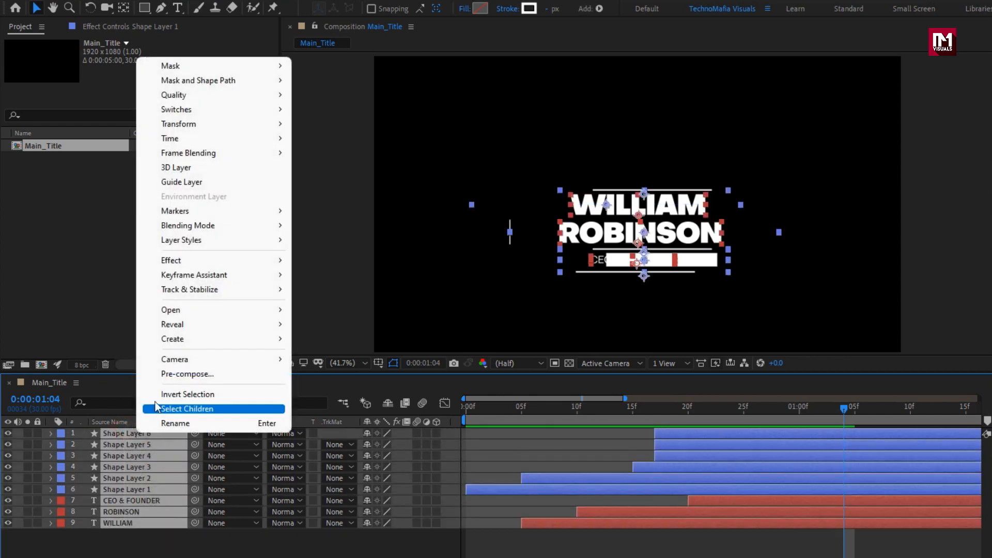
pyautogui.click(159, 378)
pyautogui.write('Title')
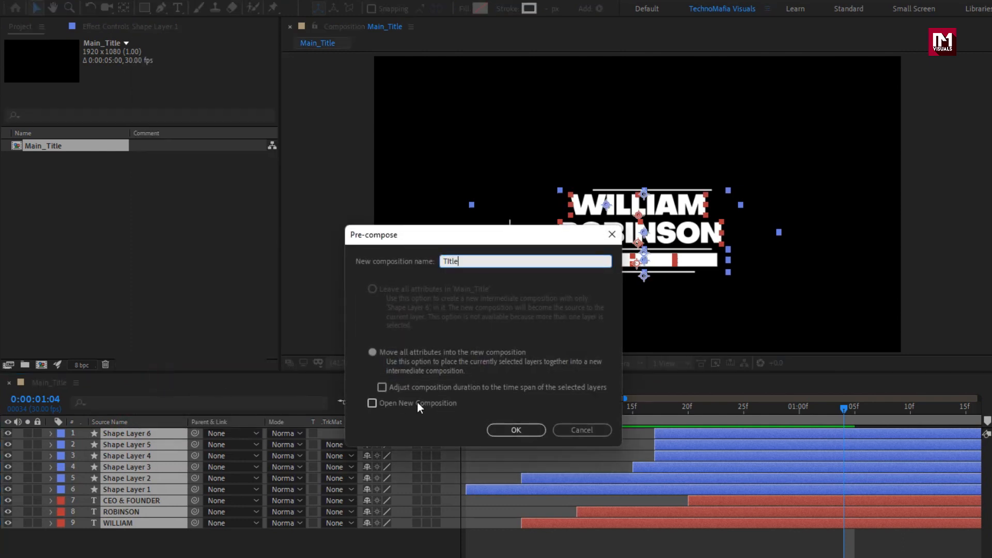
pyautogui.click(510, 430)
pyautogui.scroll(-2, 597, 258)
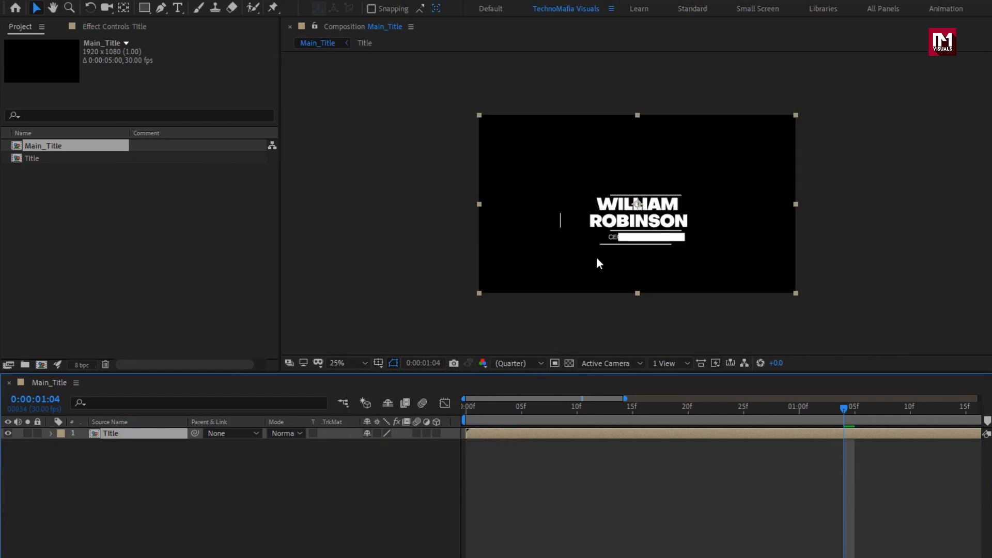
# Step: Extend the work area to the full five seconds and enable Time Remapping on the Title layer
pyautogui.moveTo(625, 398); pyautogui.dragTo(979, 398)
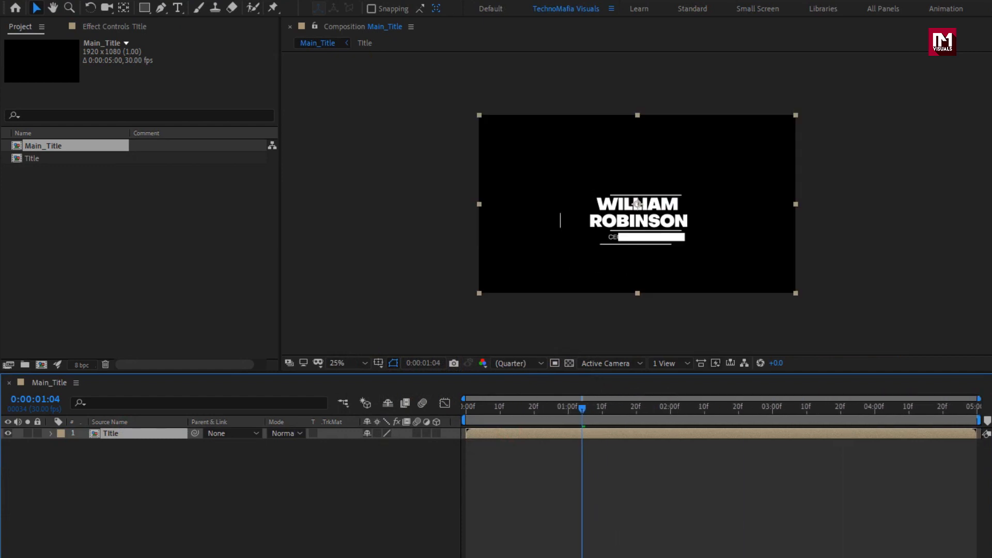
pyautogui.rightClick(171, 436)
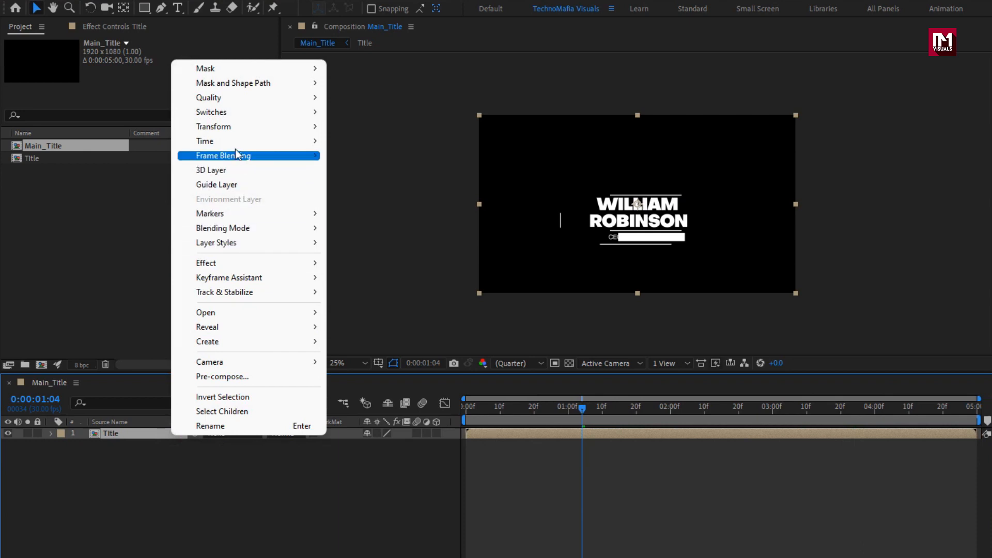
pyautogui.moveTo(257, 144)
pyautogui.click(376, 140)
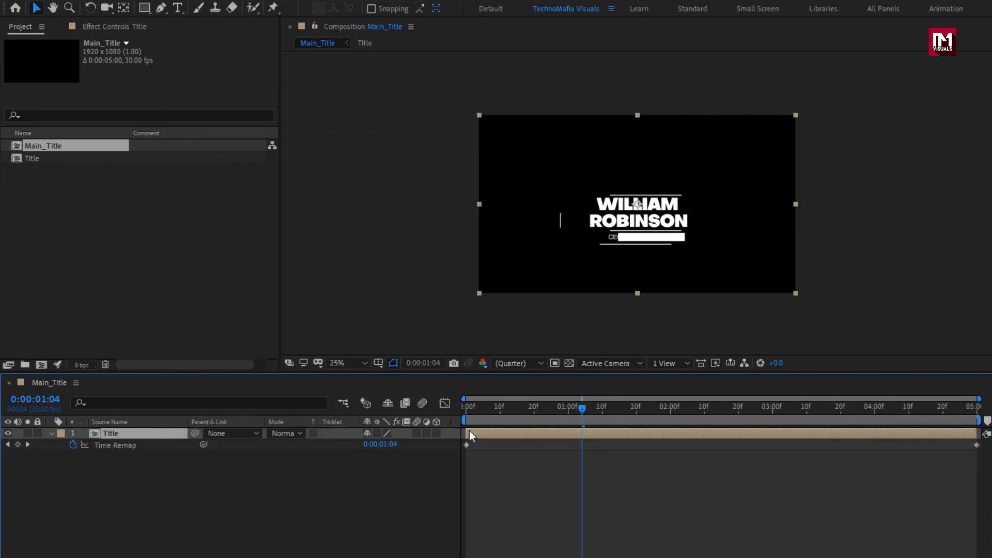
# Step: Add a Time Remap keyframe at 0:00:02:00 and hold the value 0:00:02:00 with another keyframe at 0:00:03:00
pyautogui.moveTo(467, 407); pyautogui.dragTo(669, 408)
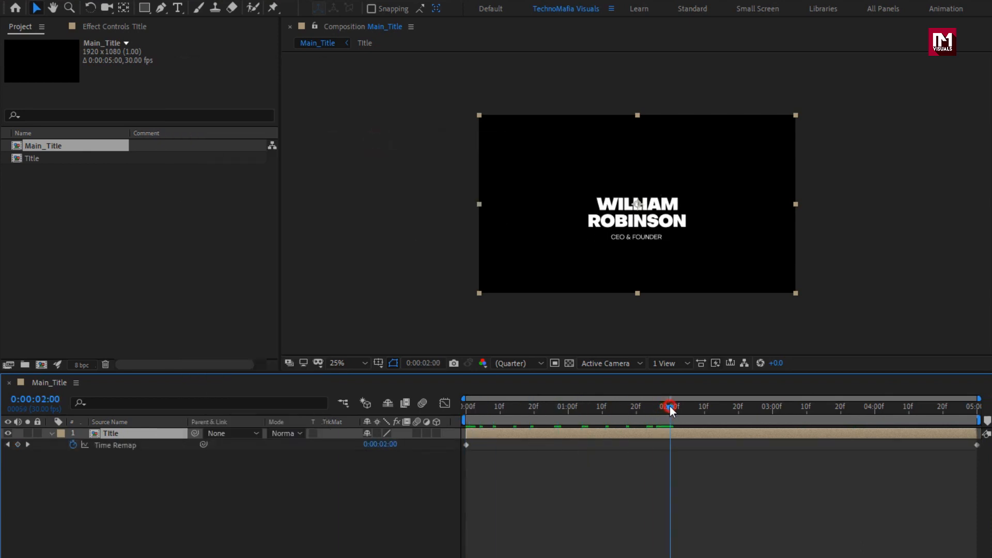
pyautogui.click(17, 445)
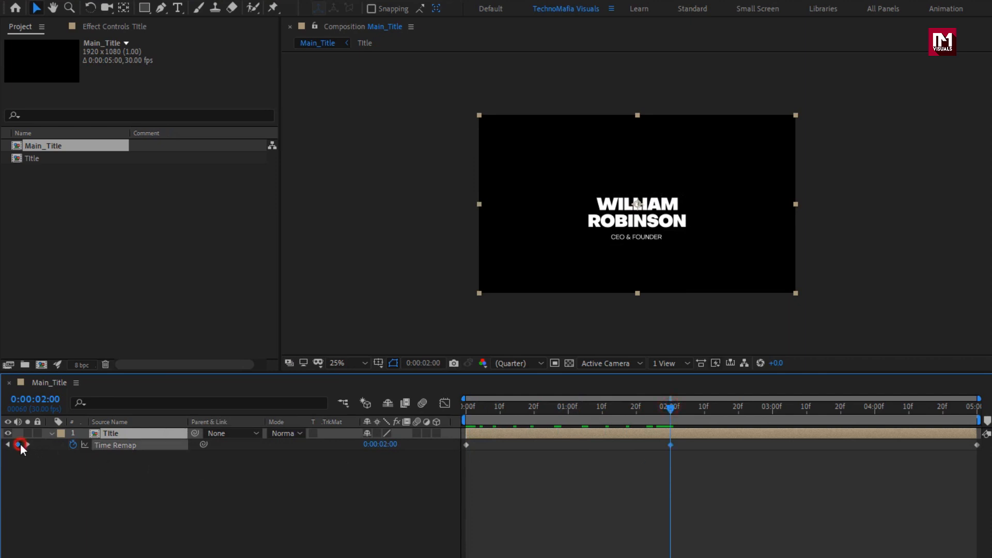
pyautogui.click(766, 407)
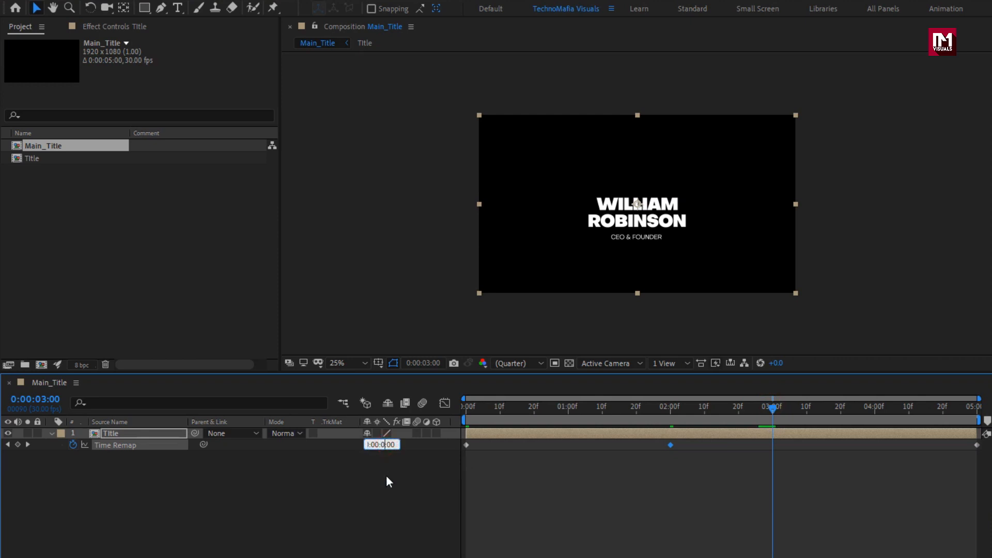
pyautogui.press('Return')
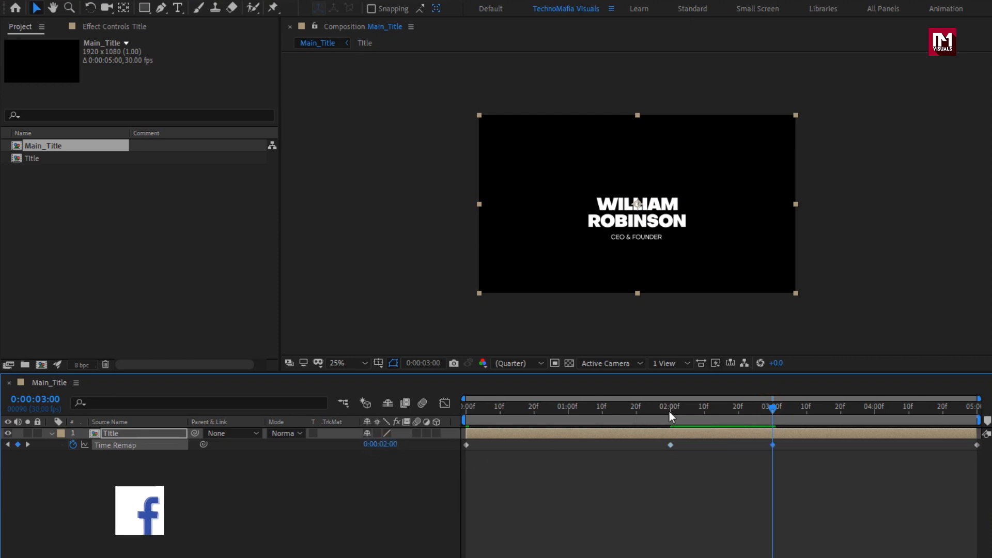
# Step: Move the last Time Remap keyframe to 0:00:04:29, set its value to 0:00:00:00 and preview the reversed exit
pyautogui.moveTo(669, 412); pyautogui.dragTo(974, 411)
pyautogui.click(976, 445)
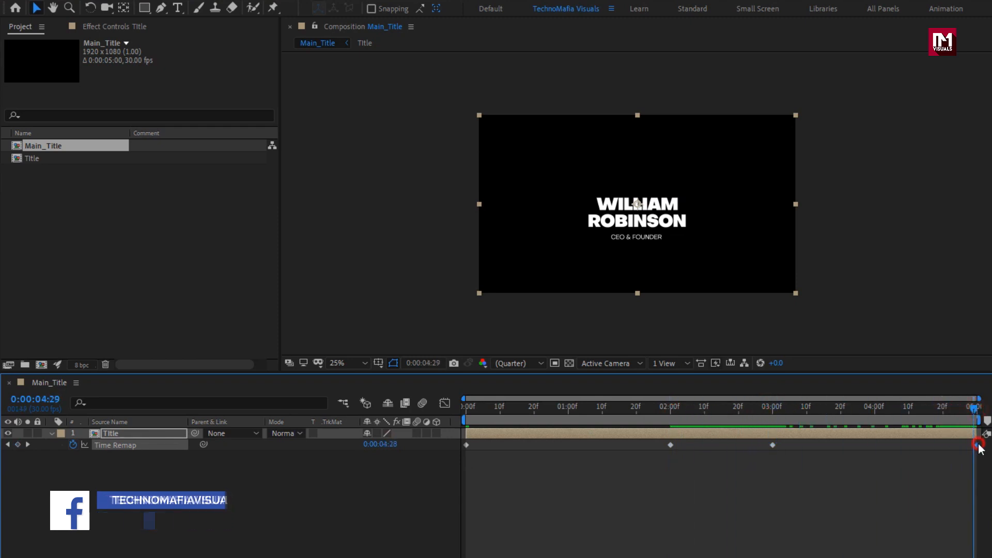
pyautogui.moveTo(978, 446); pyautogui.dragTo(975, 446)
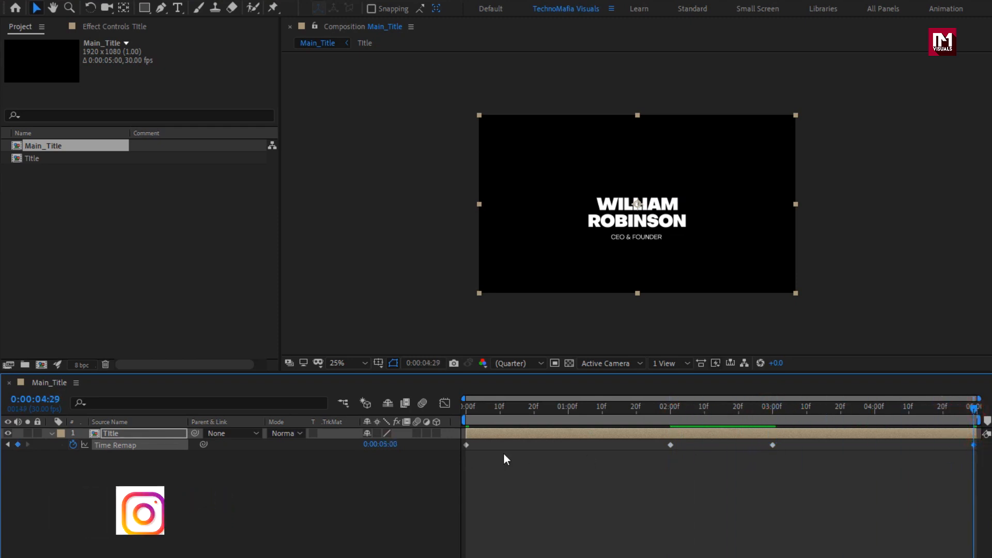
pyautogui.click(387, 445)
pyautogui.write('0')
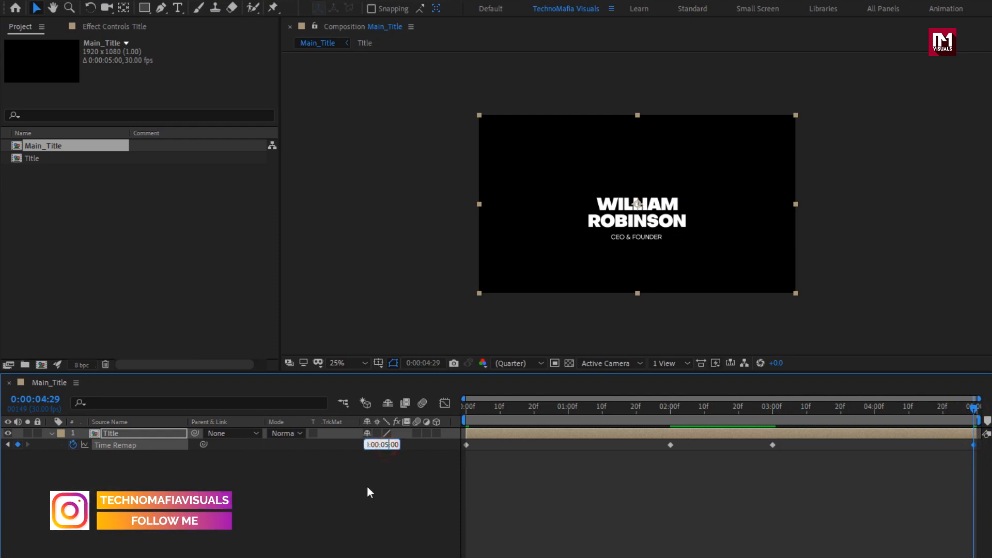
pyautogui.press('Return')
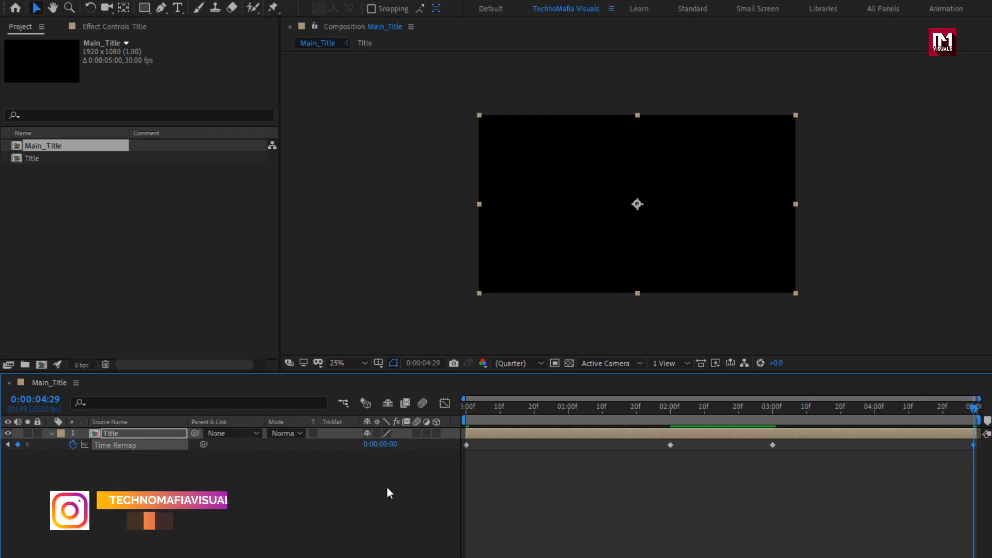
pyautogui.moveTo(962, 404); pyautogui.dragTo(458, 420)
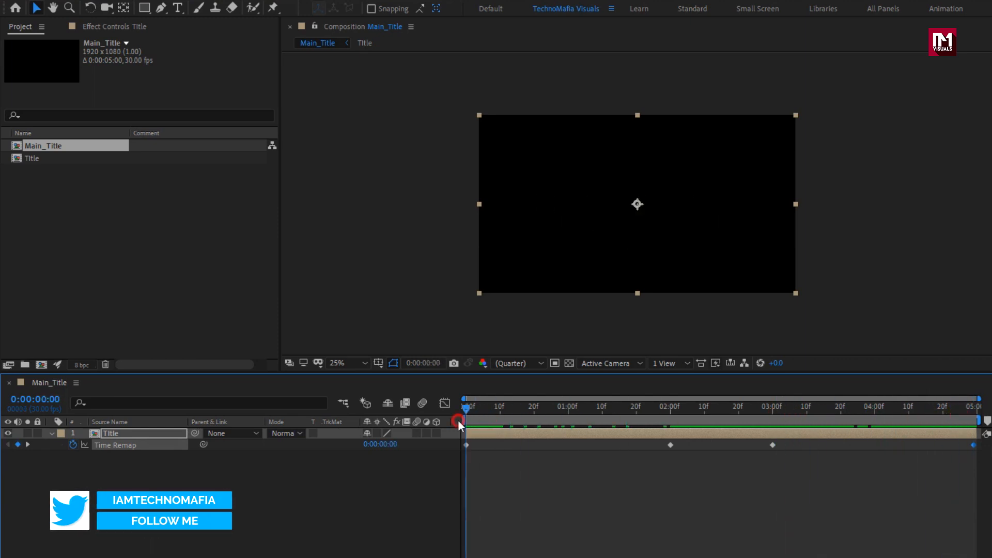
pyautogui.press('space')
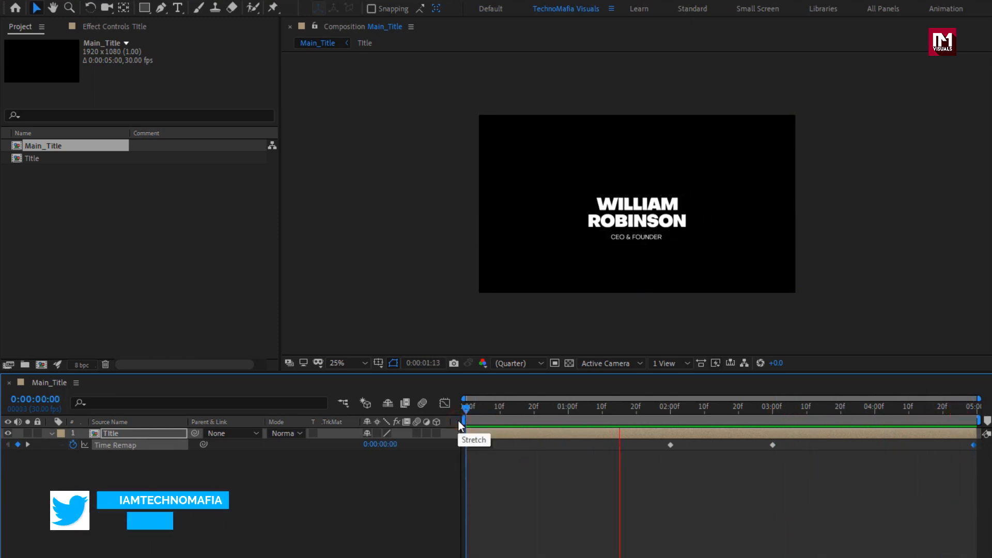
pyautogui.press('space')
# Step: Move the Title layer to the lower left of the frame at Position 462, 757 and preview the animation
pyautogui.click(724, 412)
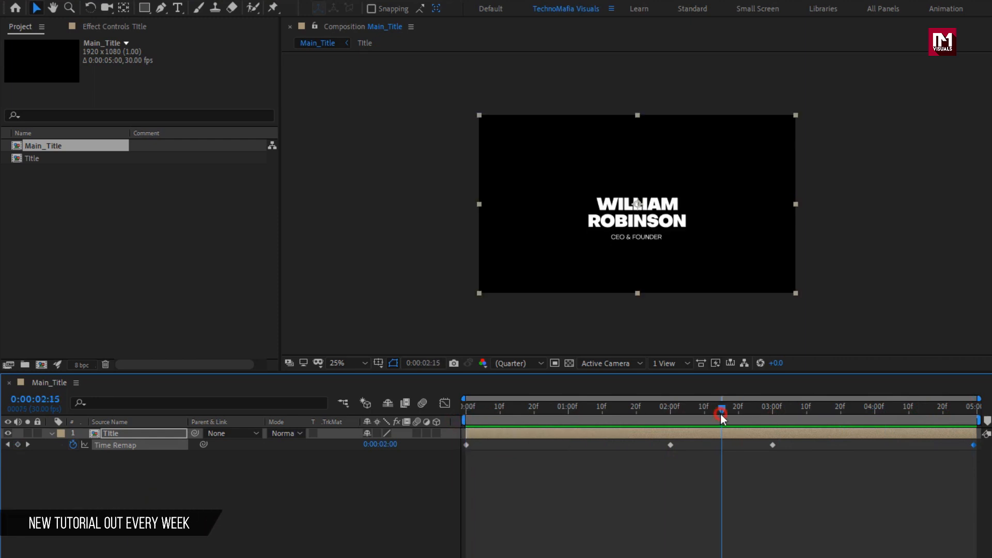
pyautogui.click(125, 432)
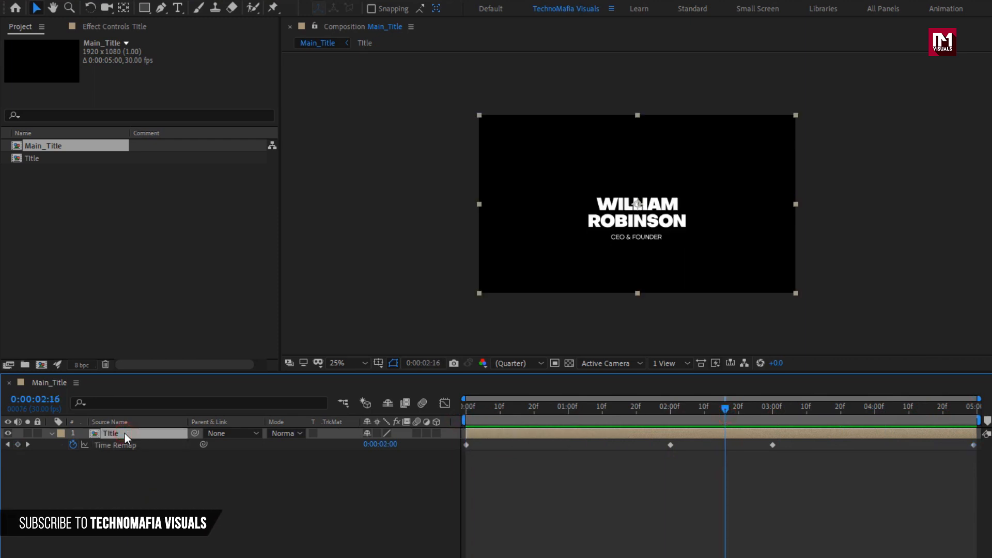
pyautogui.press('p')
pyautogui.moveTo(393, 444); pyautogui.dragTo(33, 435)
pyautogui.moveTo(497, 410); pyautogui.dragTo(833, 413)
pyautogui.press('space')
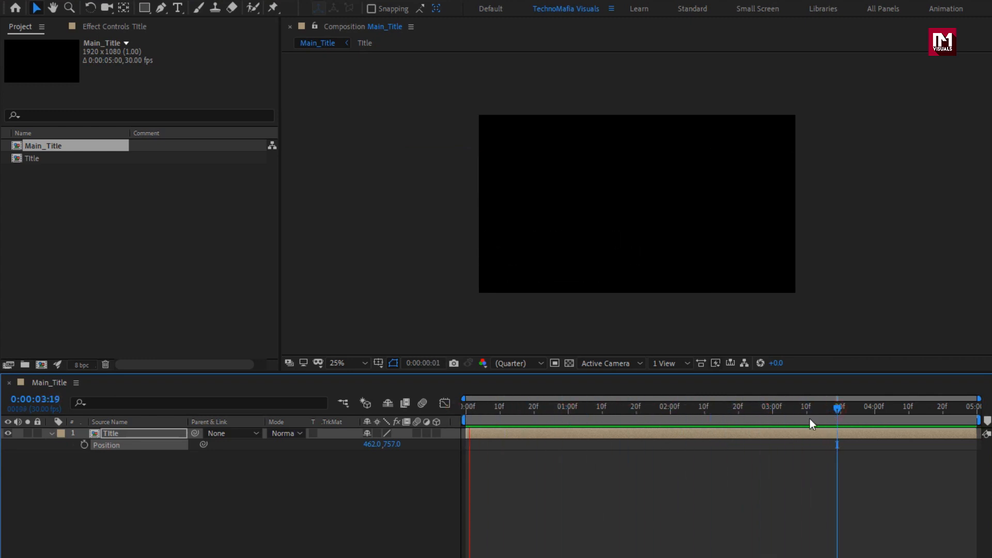